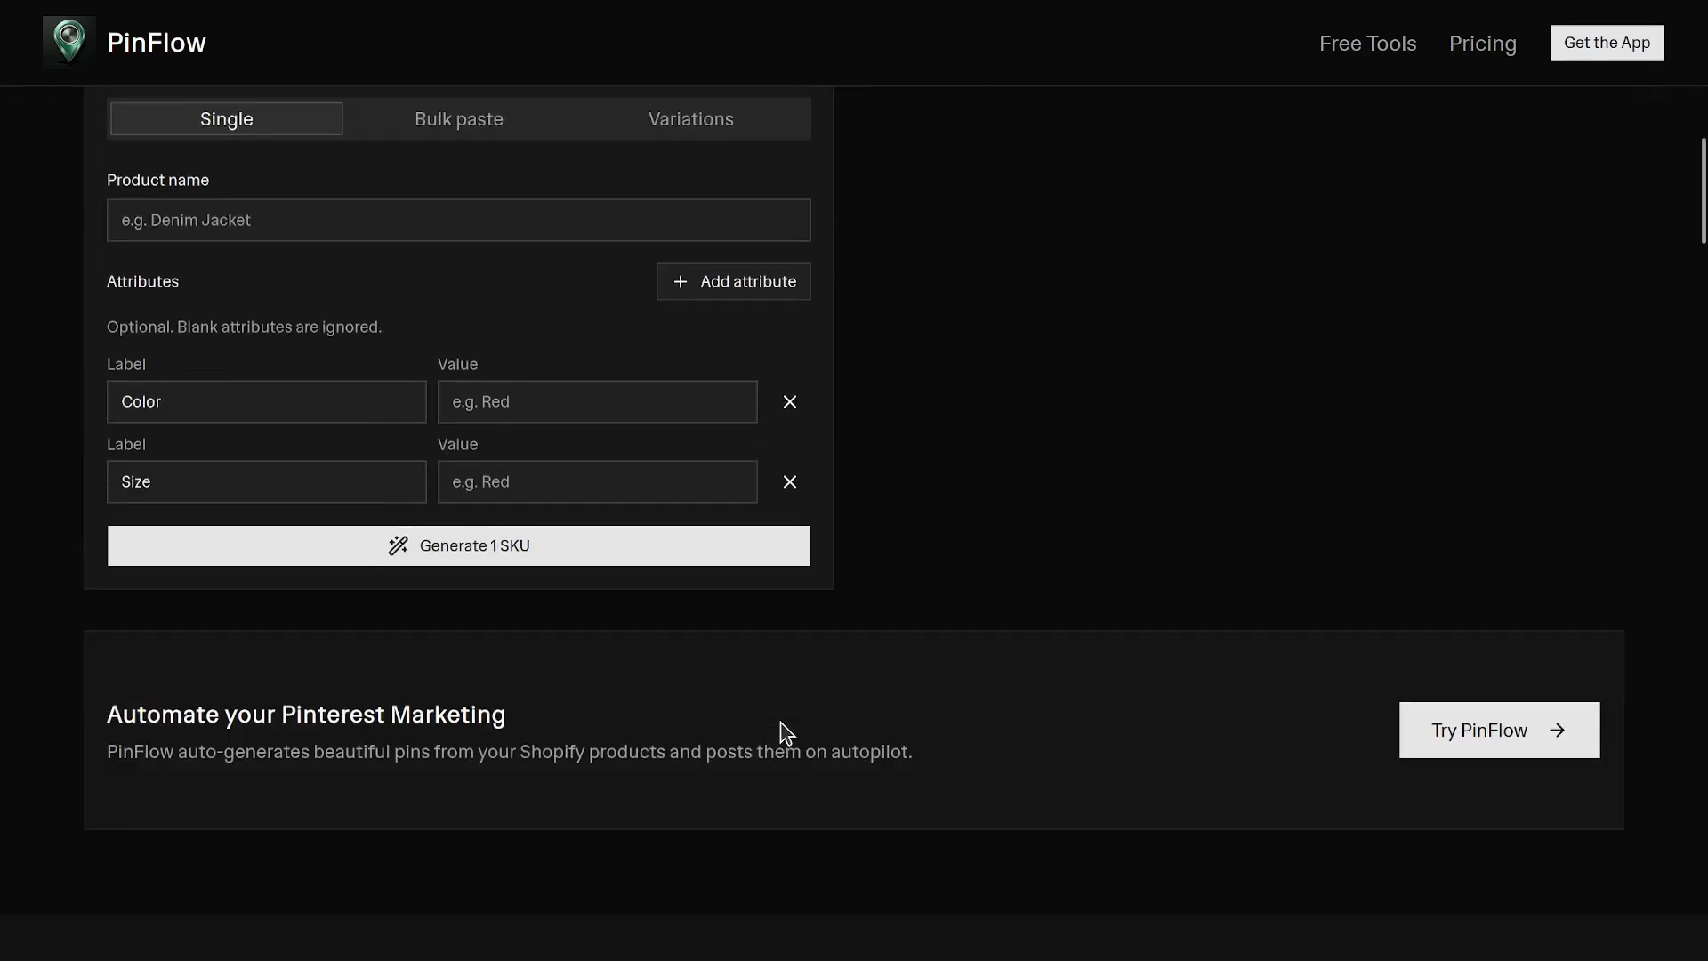
# - Look over the Variations and Single generation forms and the SKU format settings
pyautogui.click(655, 134)
pyautogui.scroll(2, 237, 365)
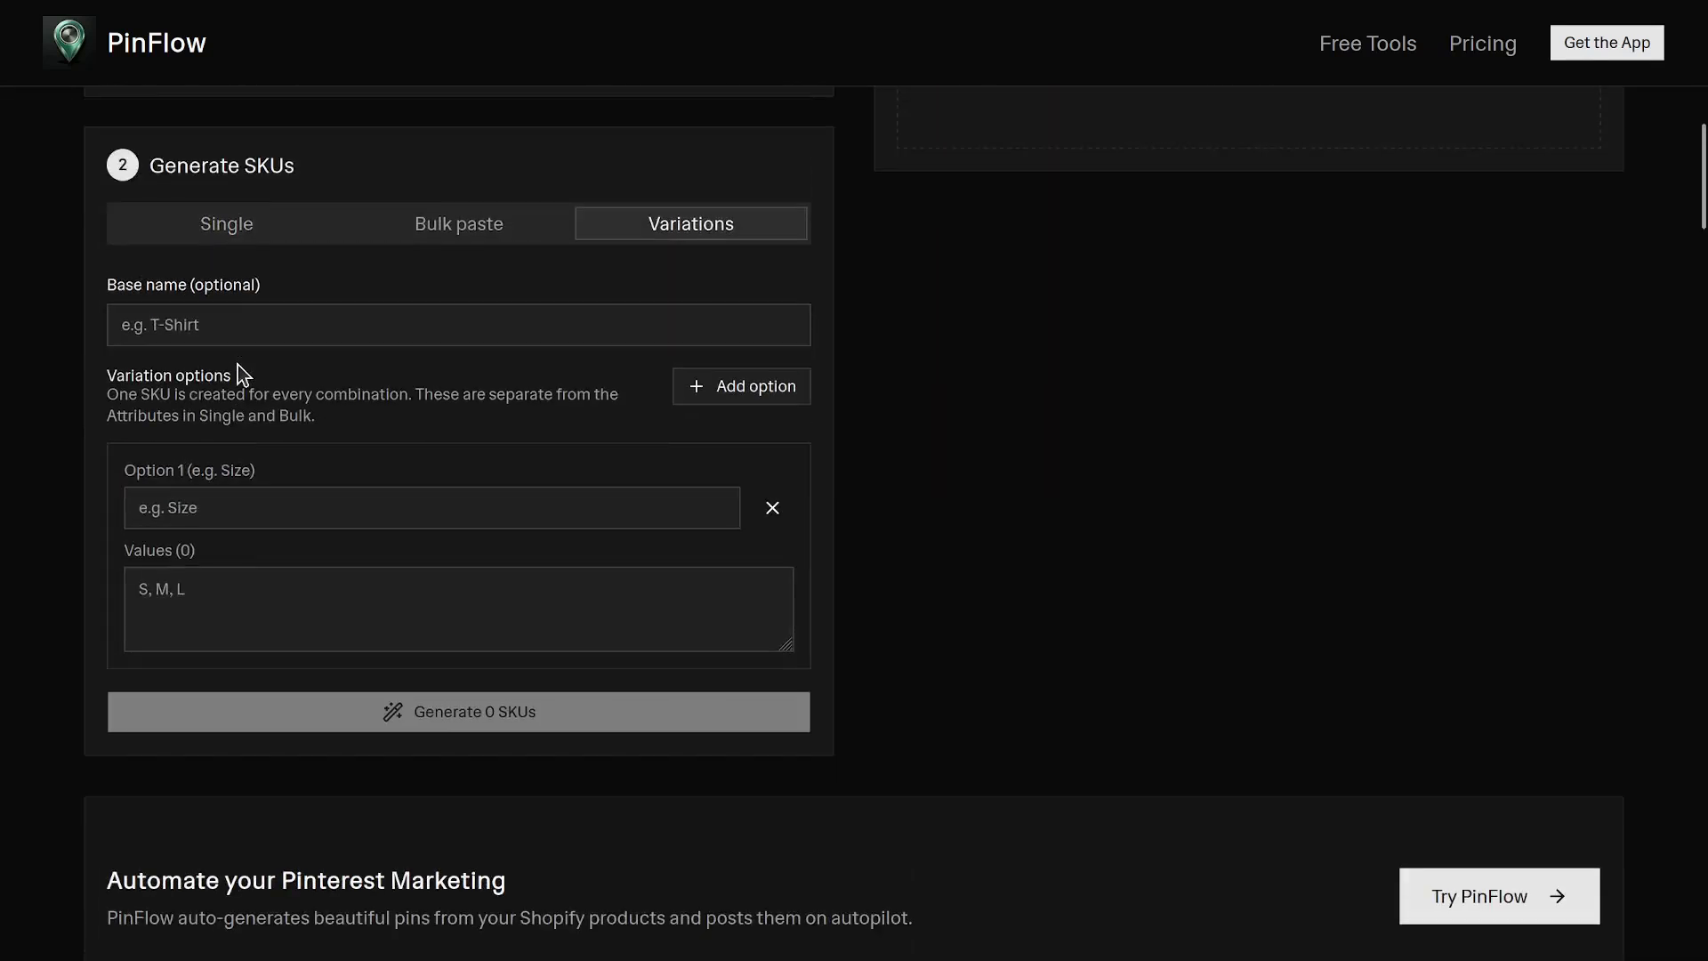
pyautogui.click(253, 302)
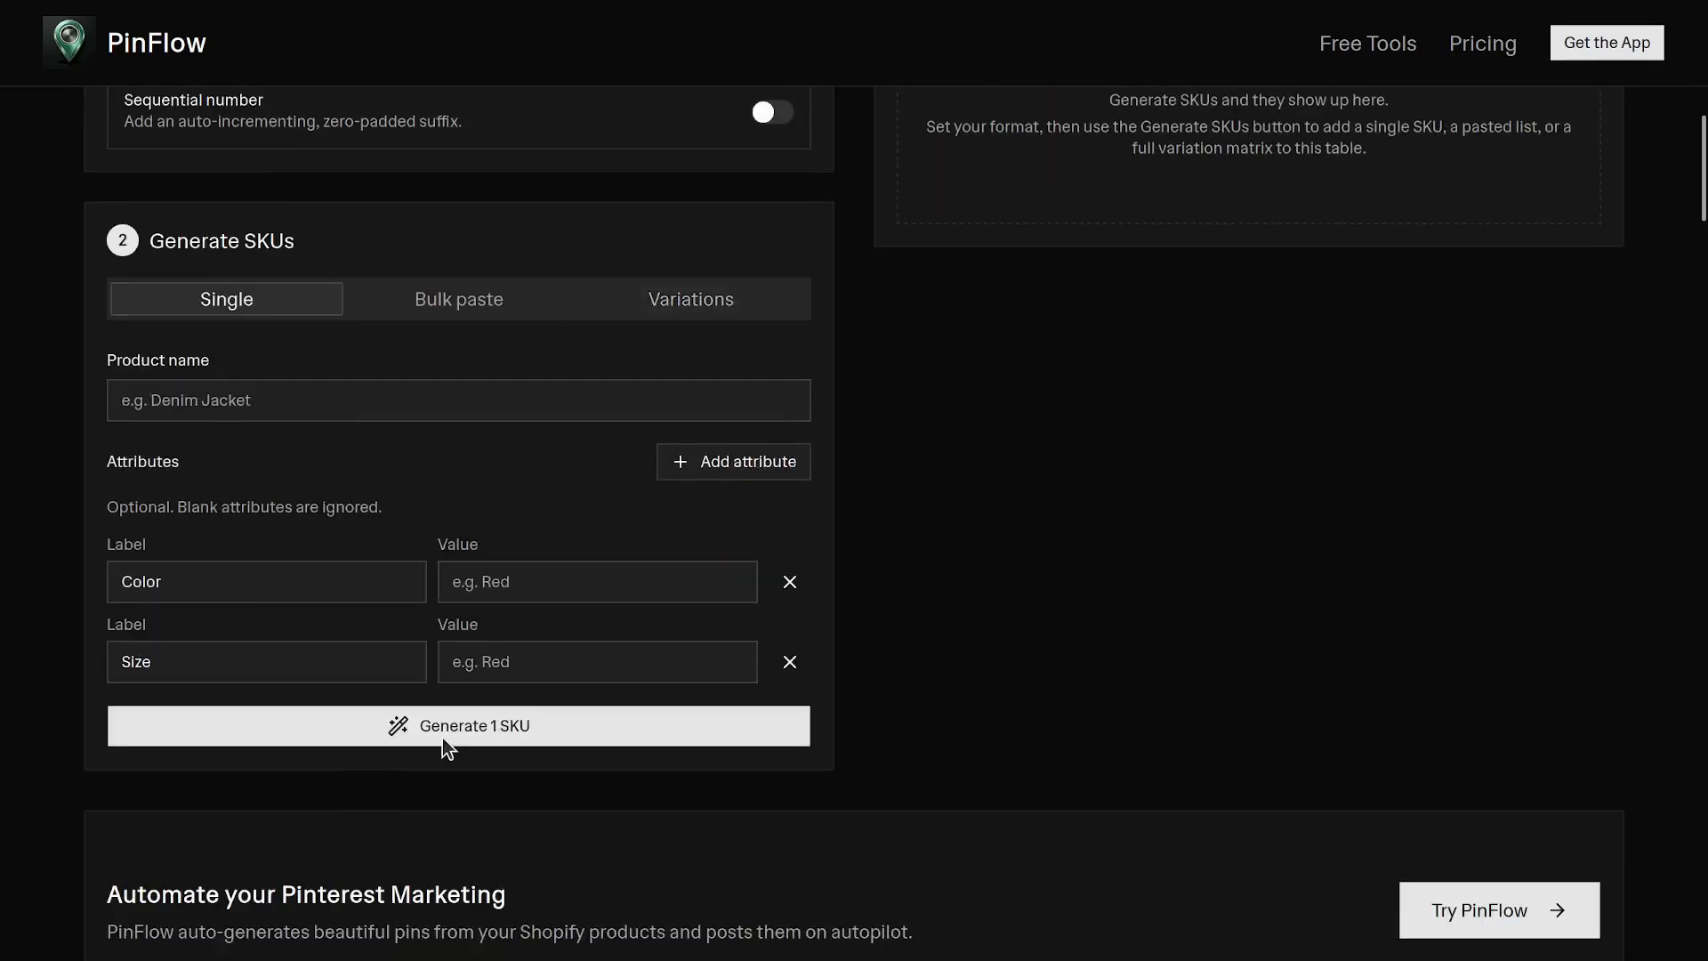
pyautogui.scroll(10, 441, 739)
pyautogui.scroll(-4, 1076, 801)
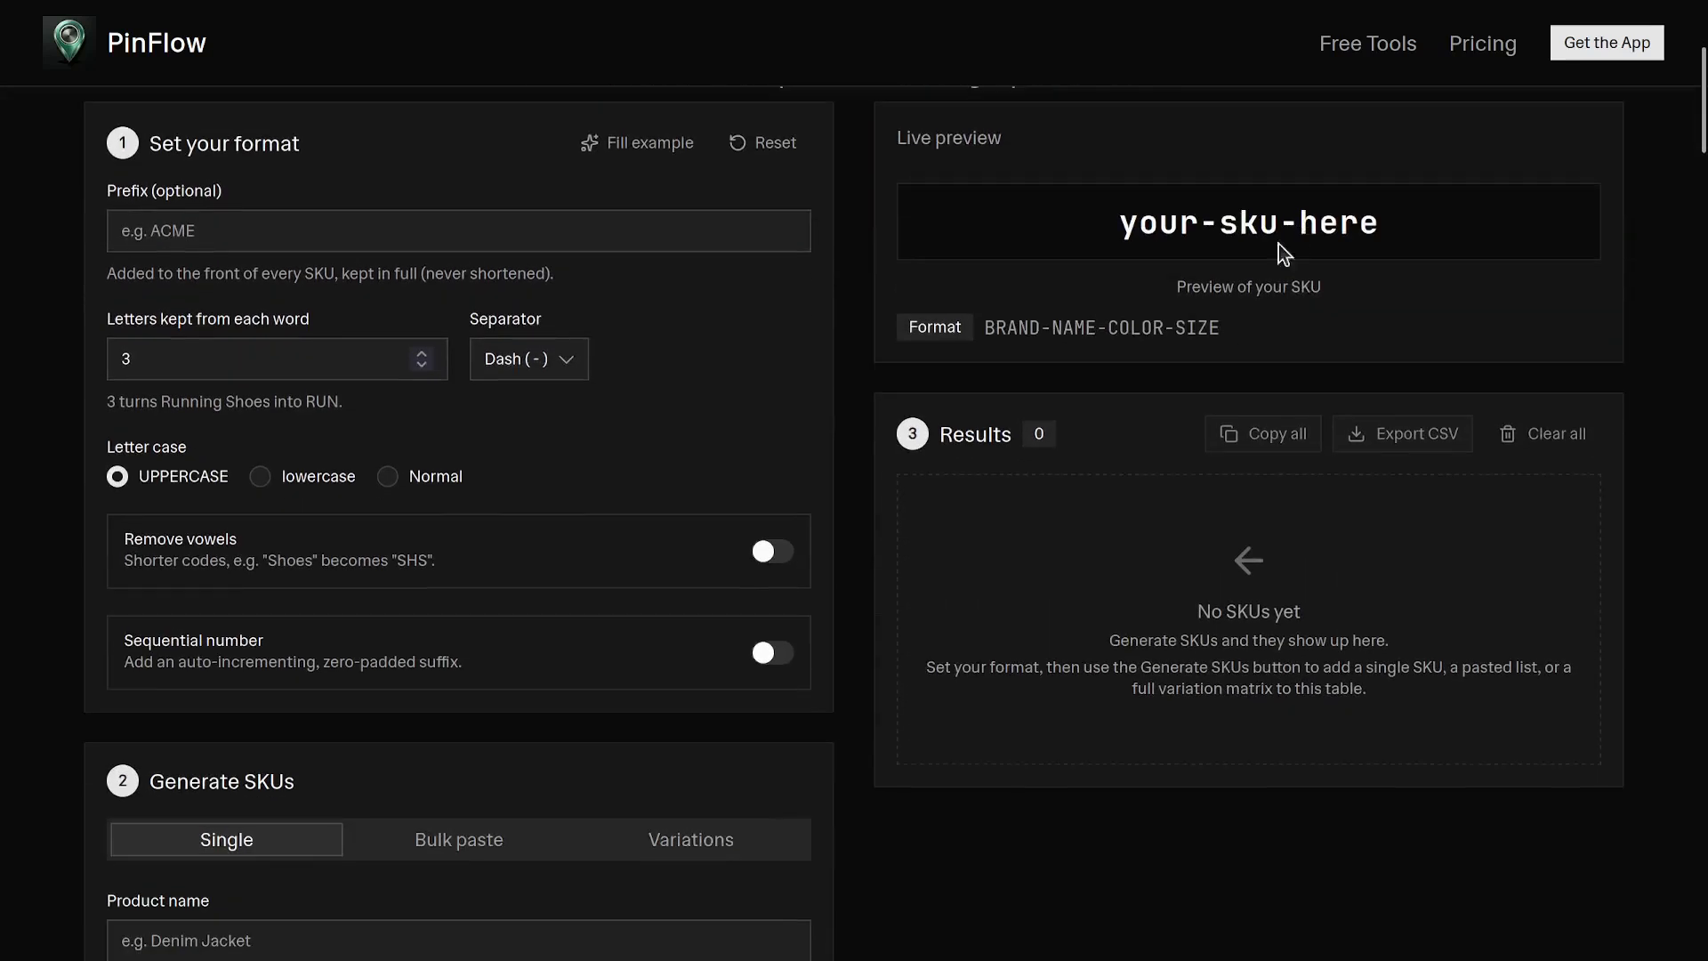
pyautogui.scroll(2, 629, 400)
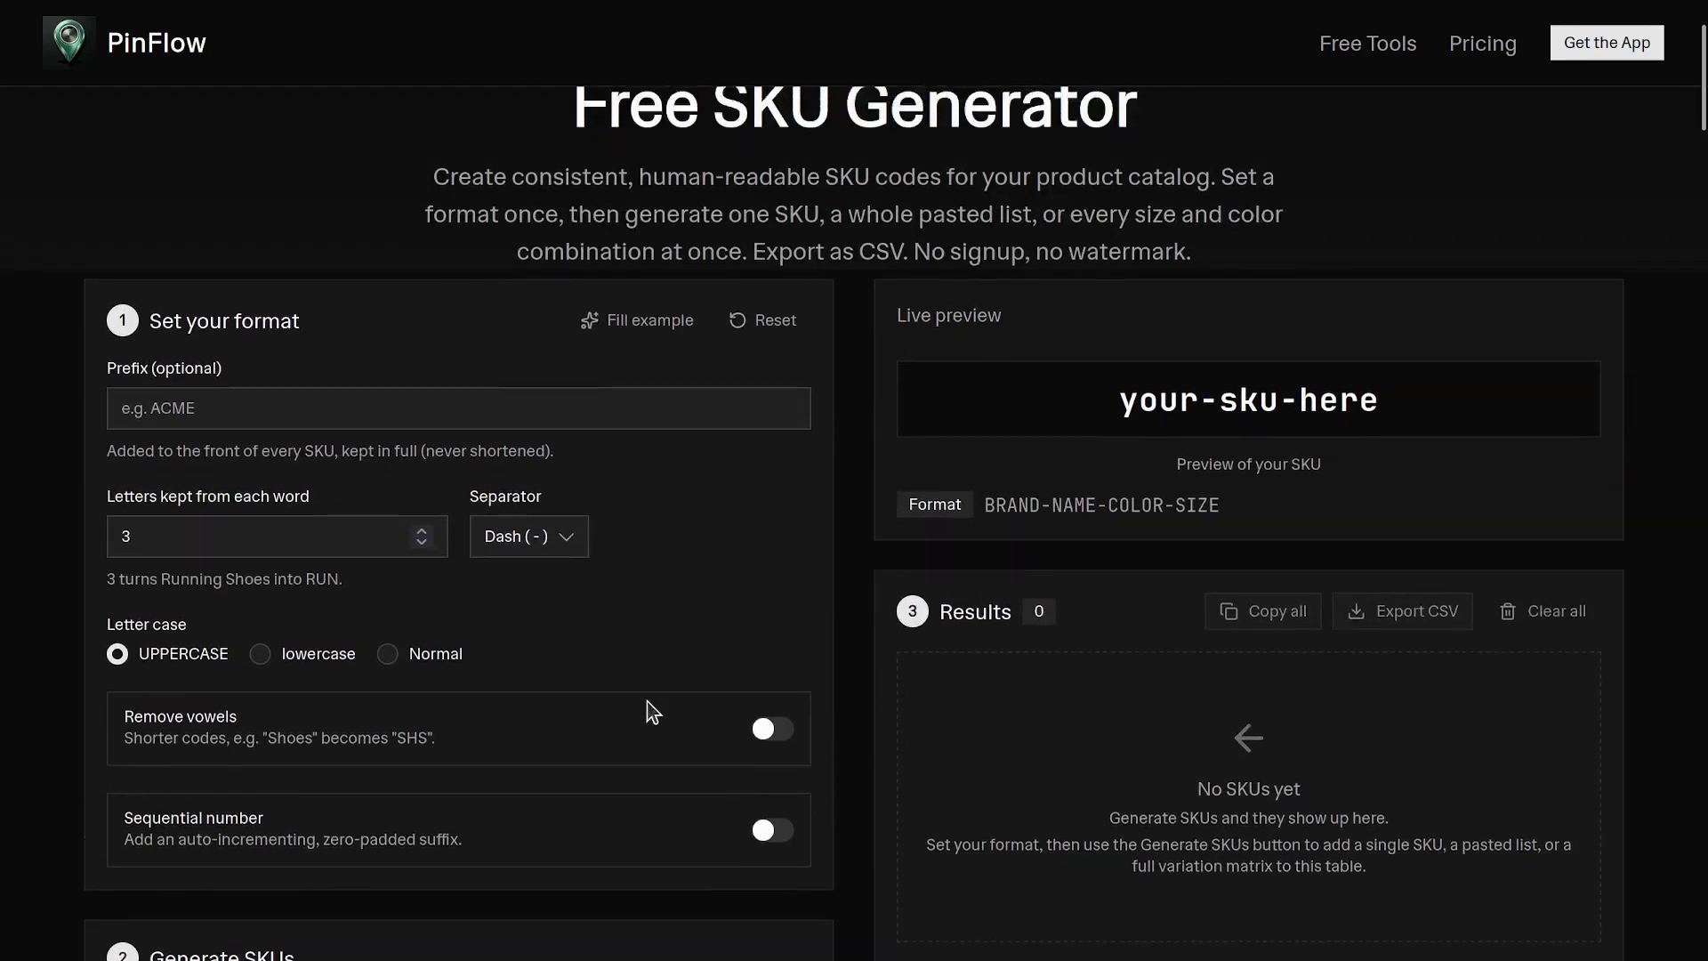
# - Fill the generator with the built-in example data and generate the Denim Jacket SKU
pyautogui.scroll(-2, 645, 707)
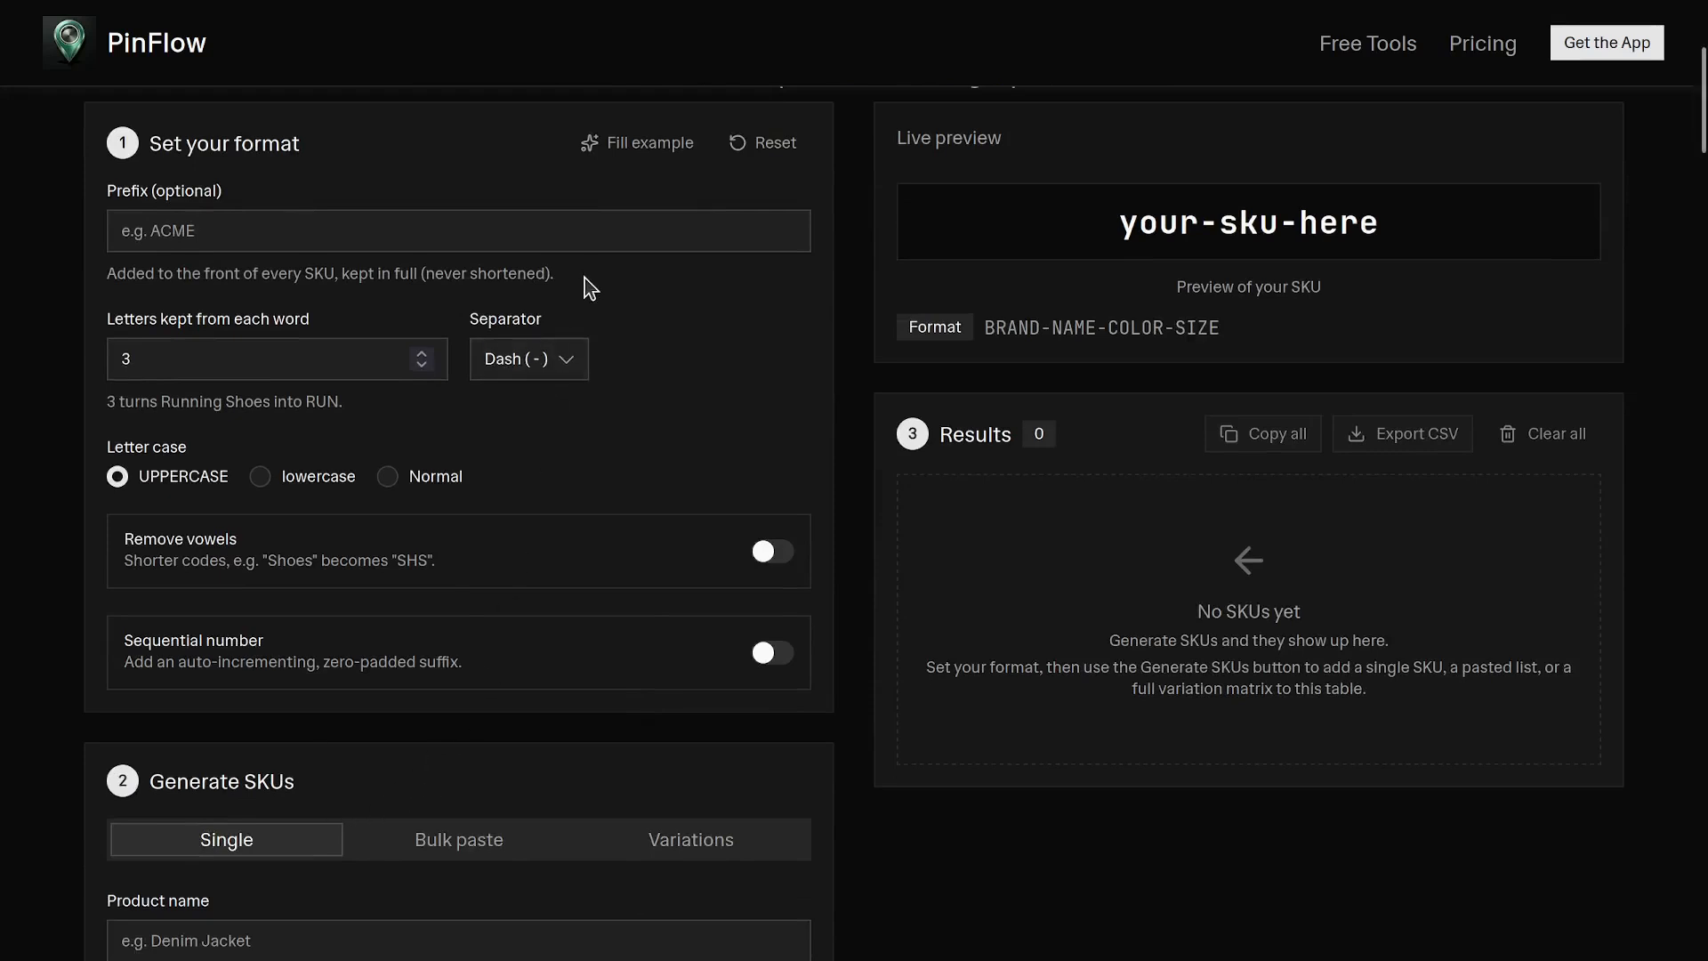
pyautogui.click(634, 160)
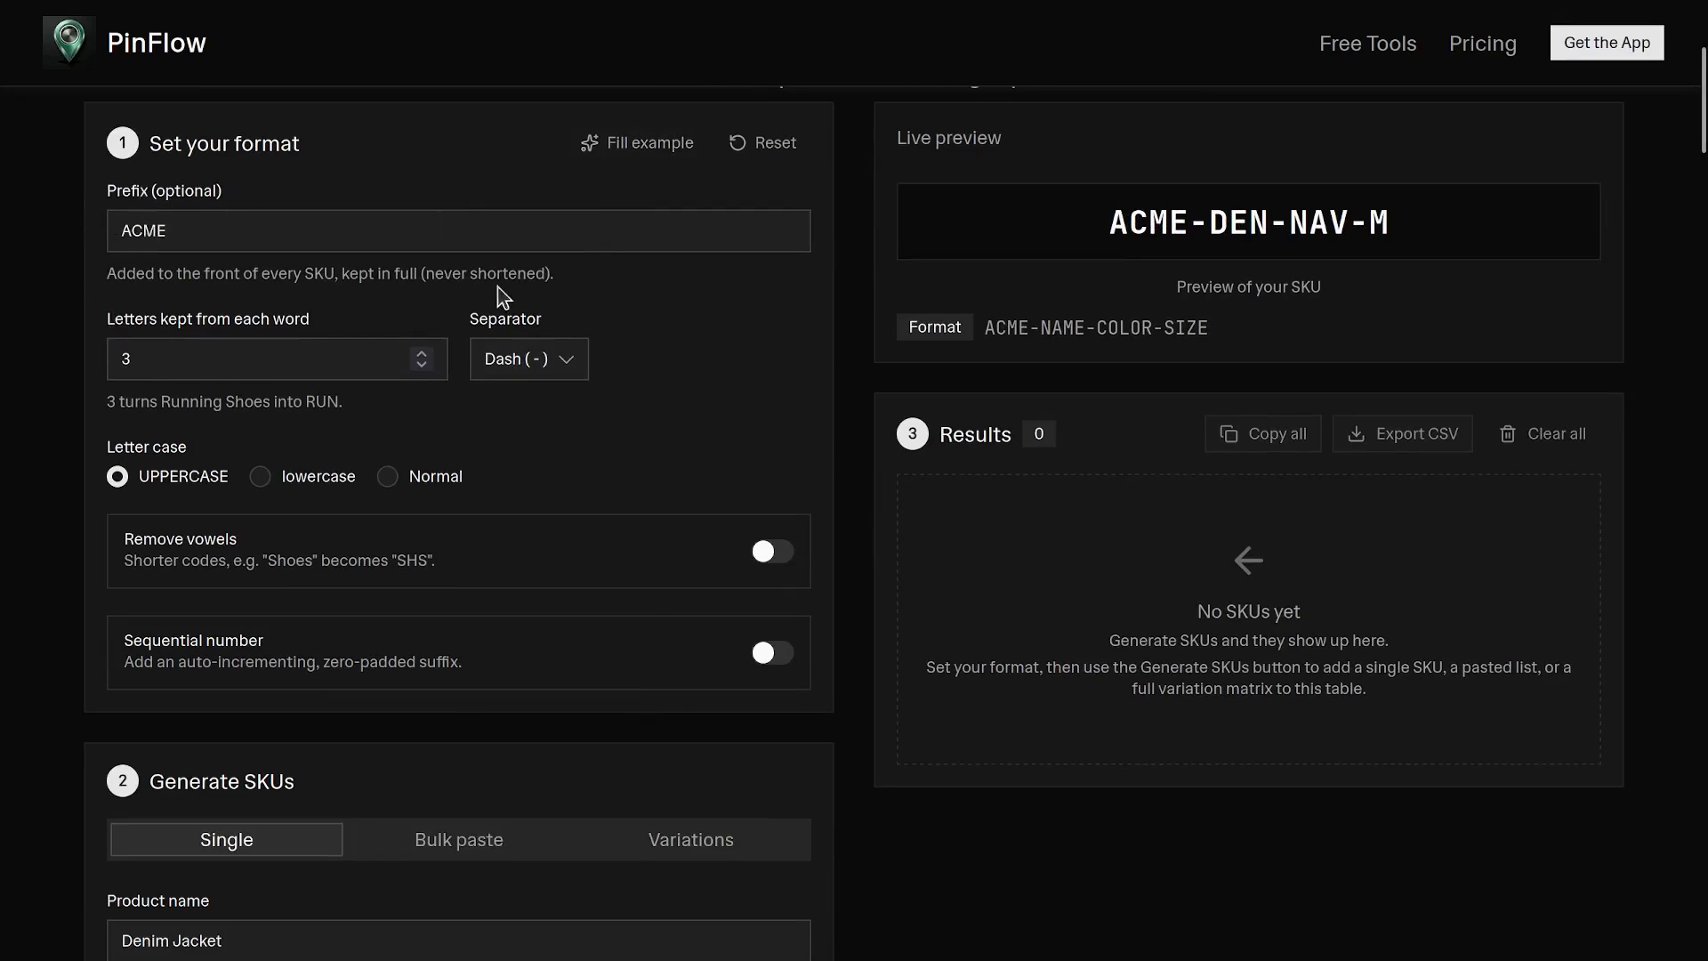
pyautogui.scroll(-2, 226, 711)
pyautogui.scroll(4, 226, 749)
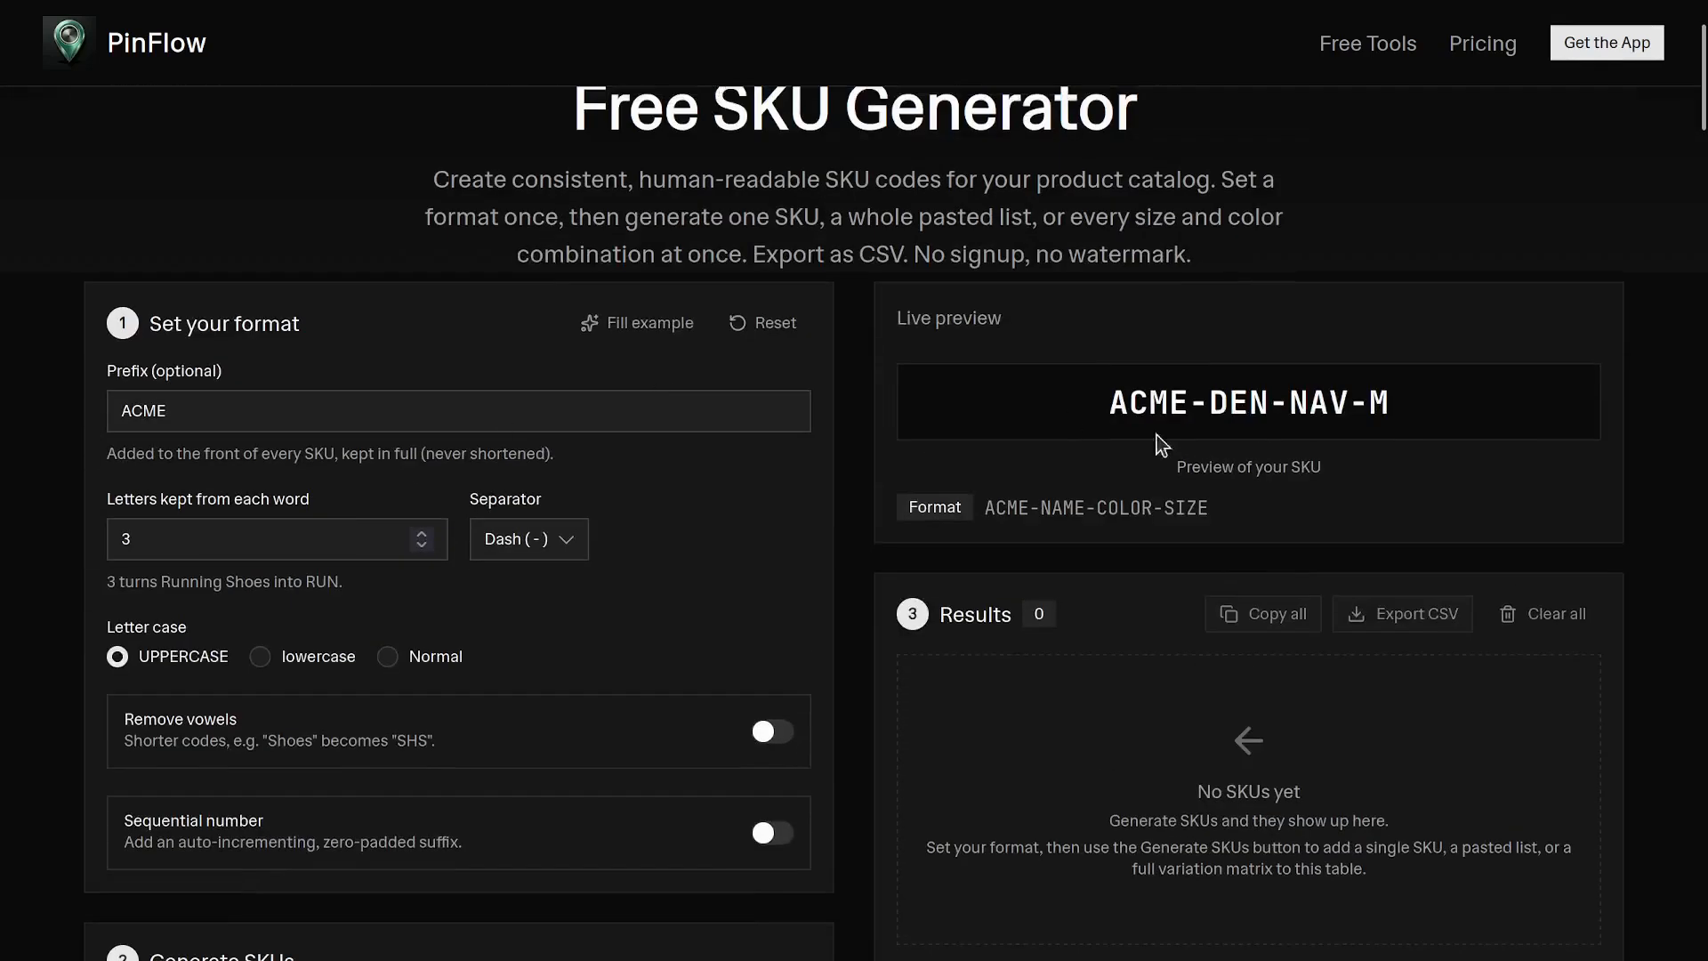
pyautogui.scroll(-8, 370, 724)
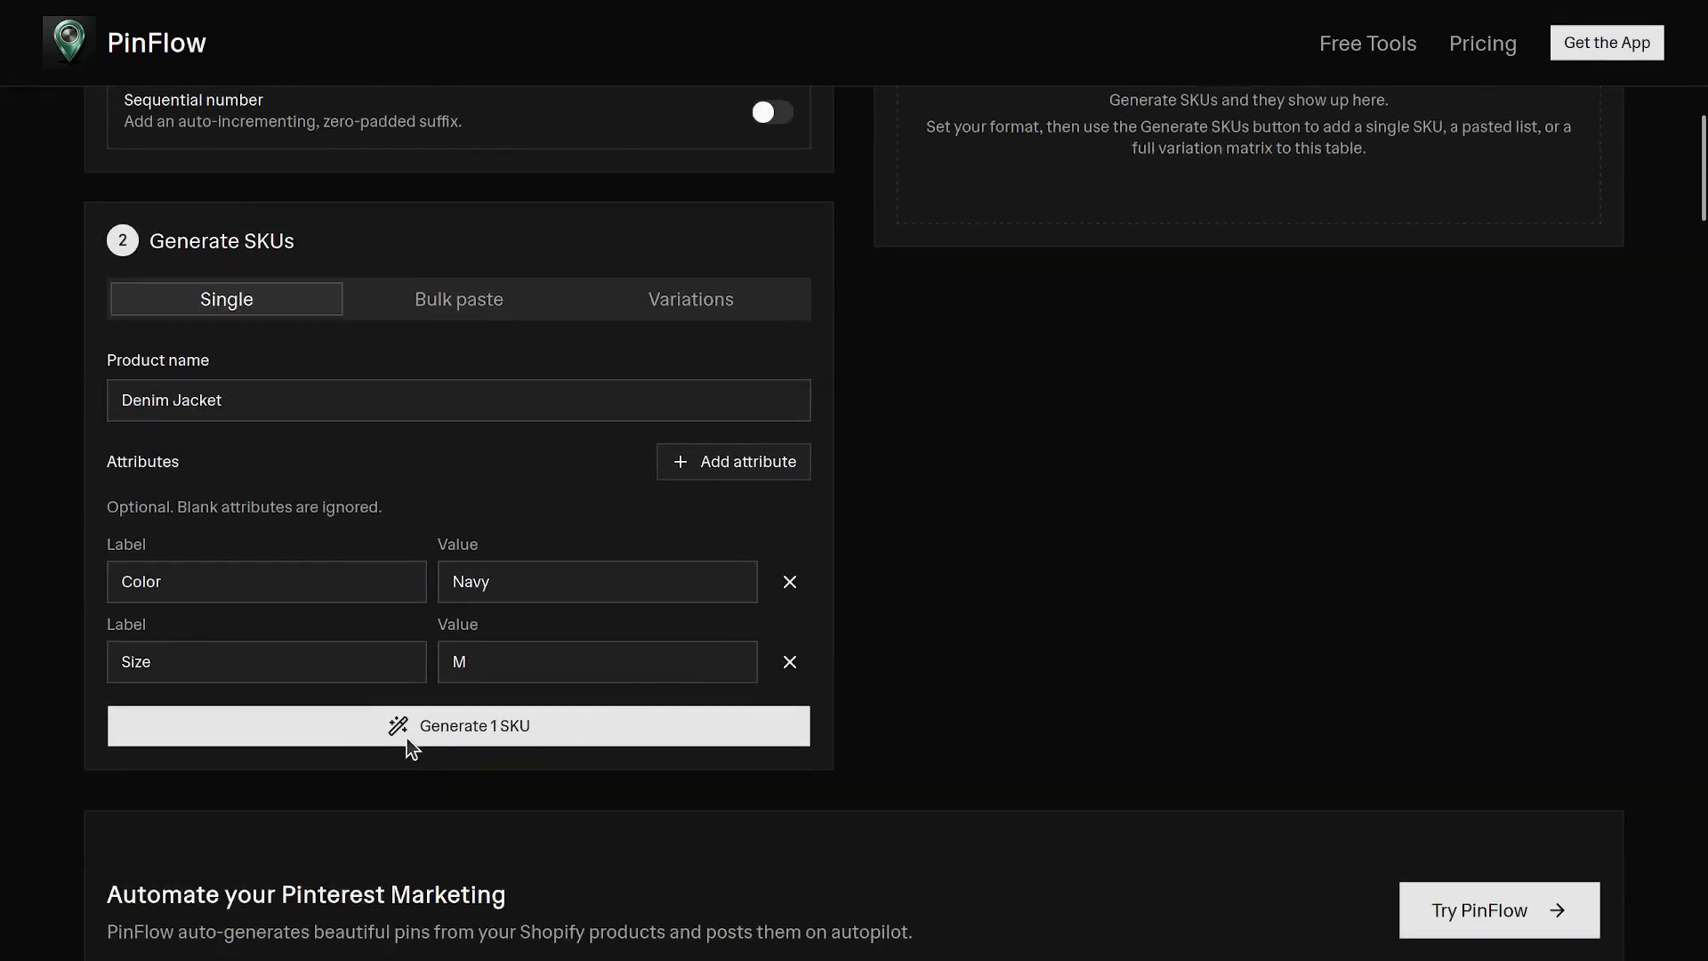
pyautogui.click(540, 739)
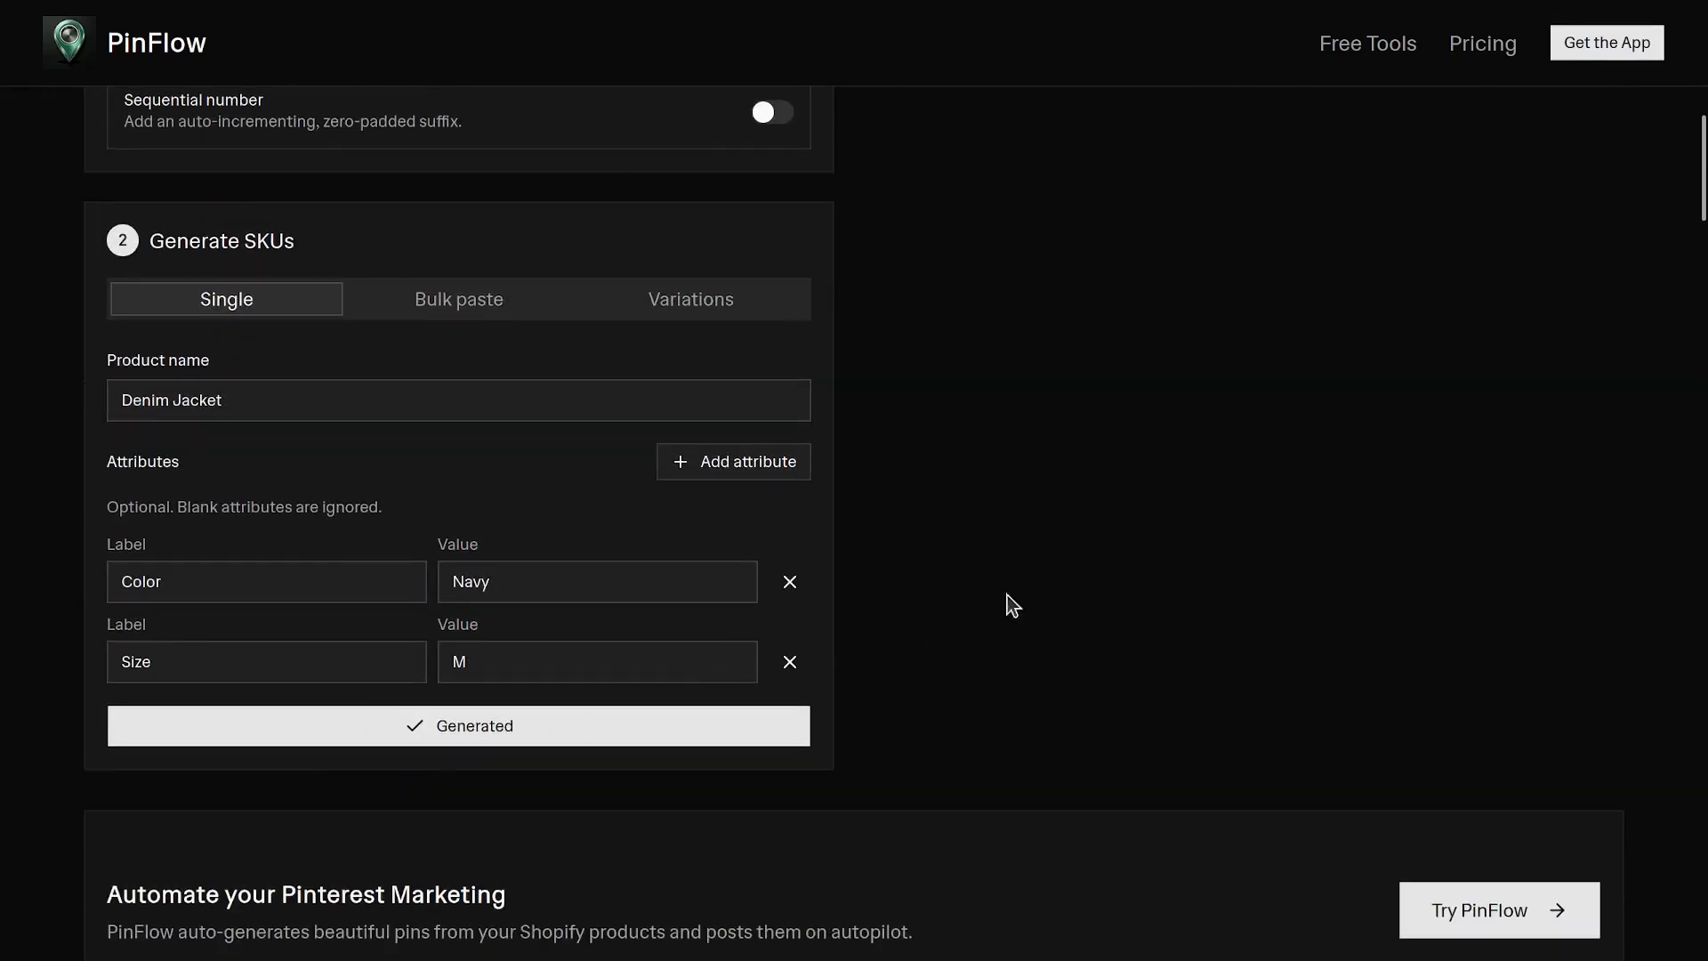
pyautogui.scroll(8, 1054, 573)
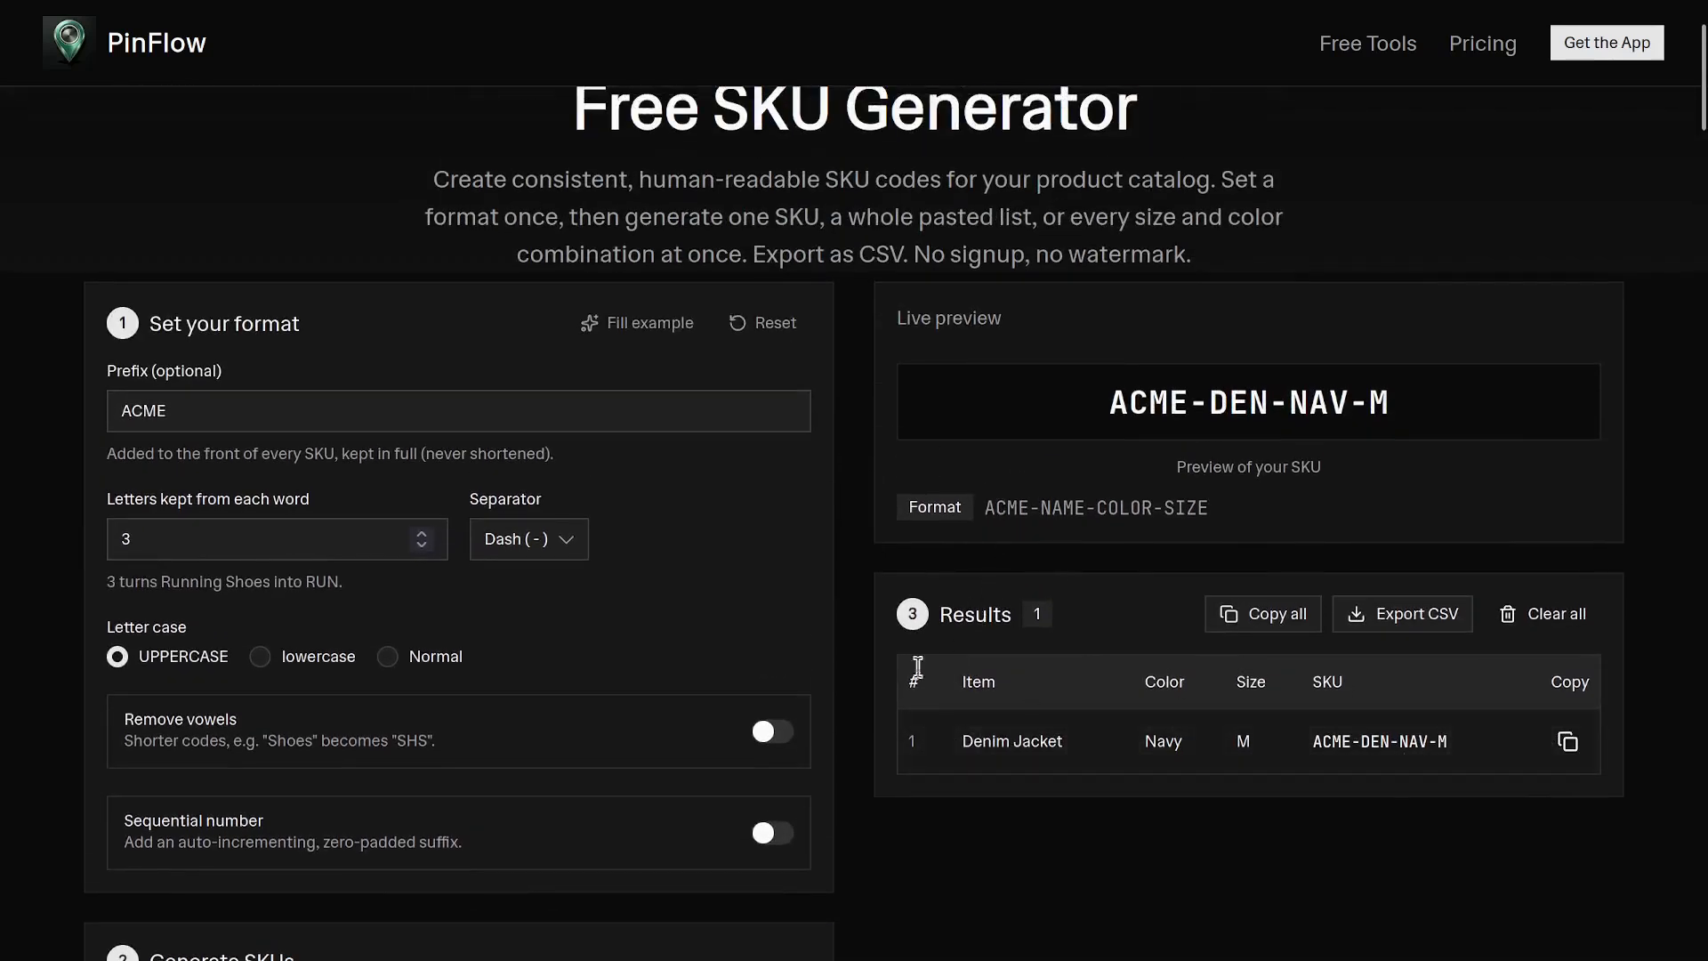
# - Change the product name to T Shirt and generate a second SKU, keeping the color Navy and size M
pyautogui.scroll(-6, 754, 633)
pyautogui.scroll(-2, 749, 638)
pyautogui.scroll(4, 462, 640)
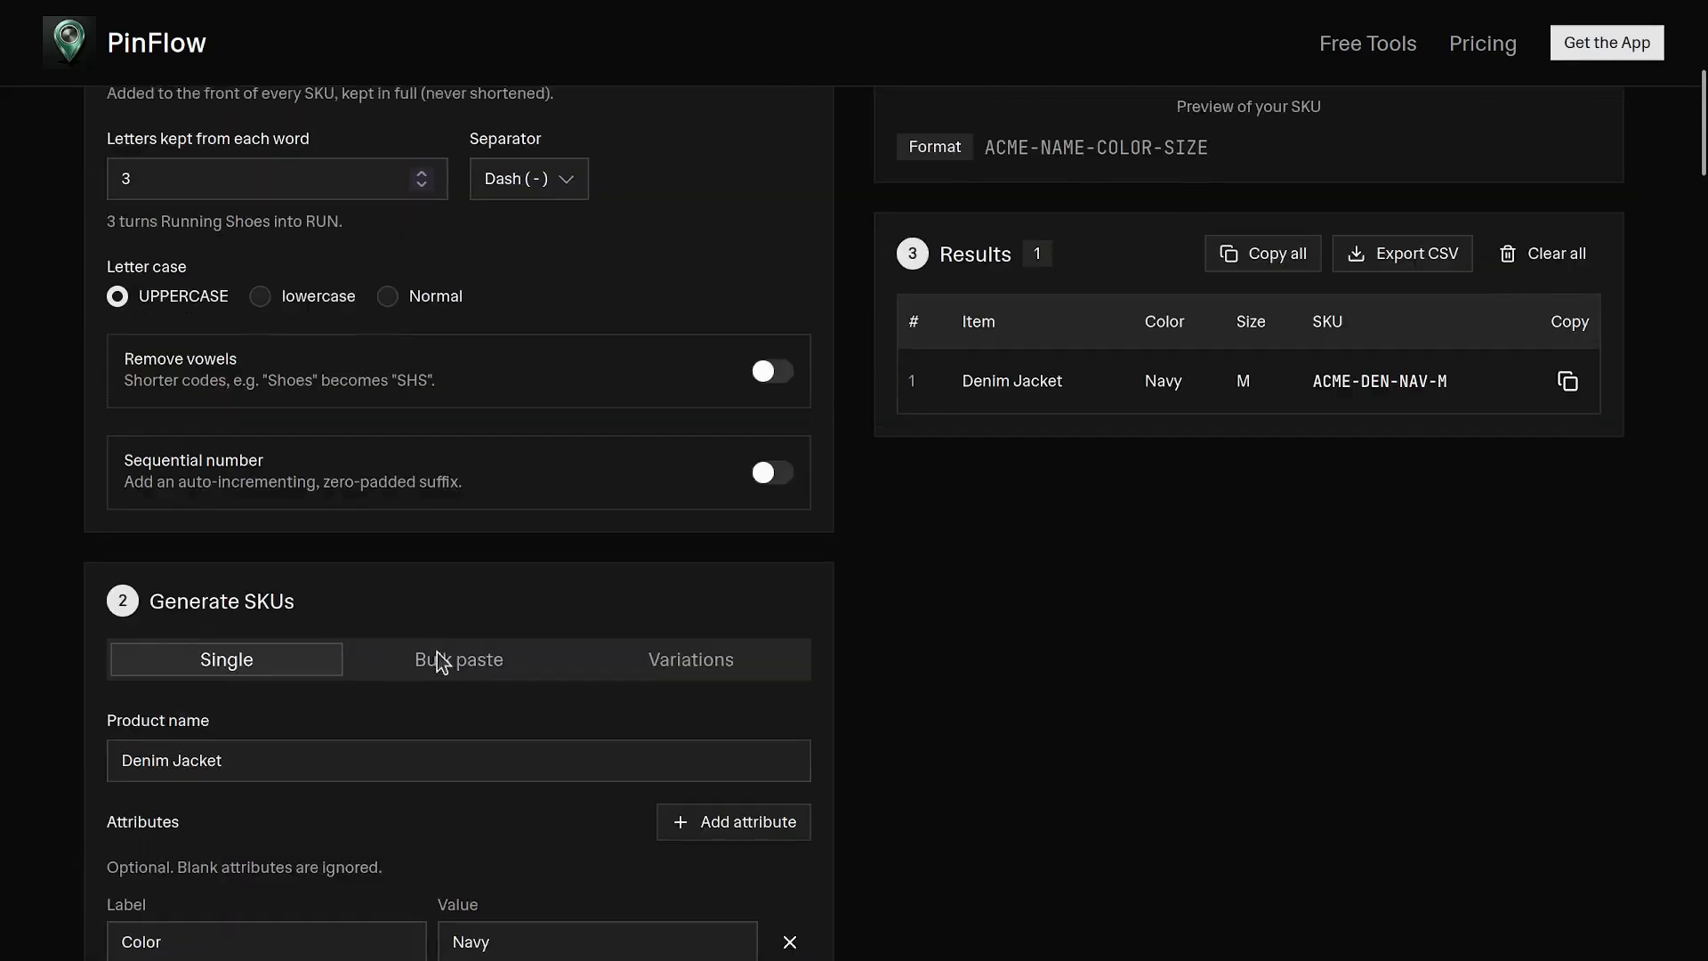
pyautogui.scroll(-2, 473, 507)
pyautogui.moveTo(302, 572); pyautogui.dragTo(99, 562)
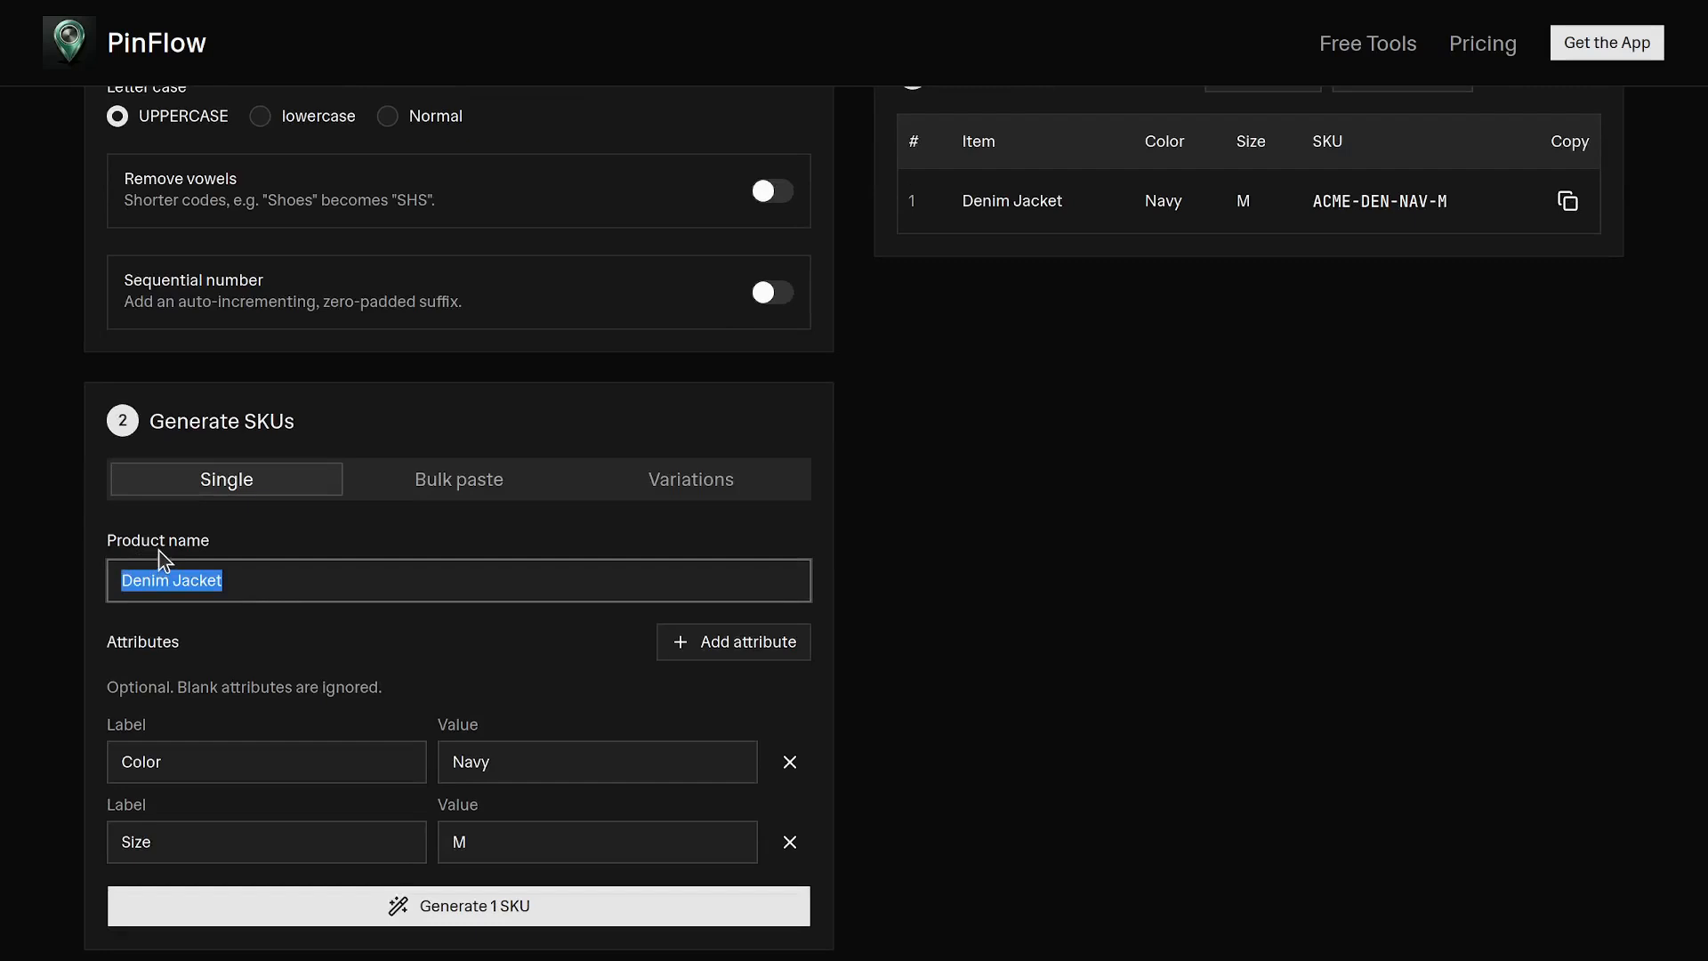
pyautogui.write('T Shirt')
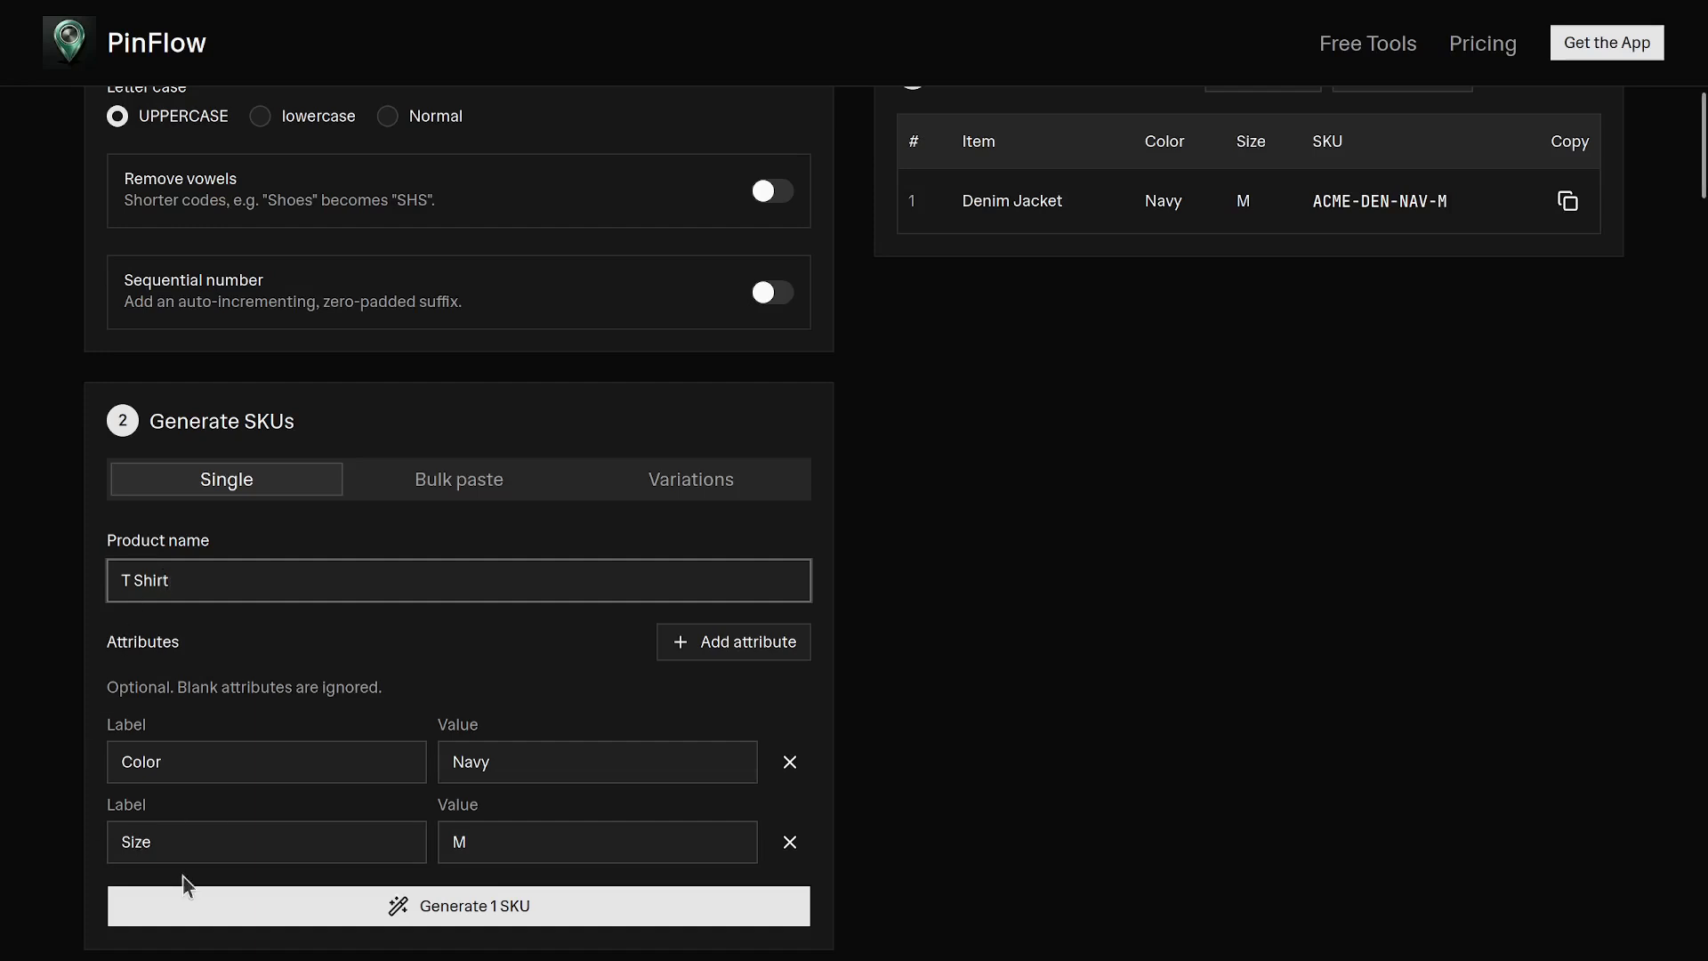
pyautogui.scroll(1, 1299, 486)
pyautogui.write('Shirt')
pyautogui.scroll(-1, 1299, 485)
pyautogui.click(500, 928)
pyautogui.scroll(2, 1256, 667)
pyautogui.scroll(1, 1257, 667)
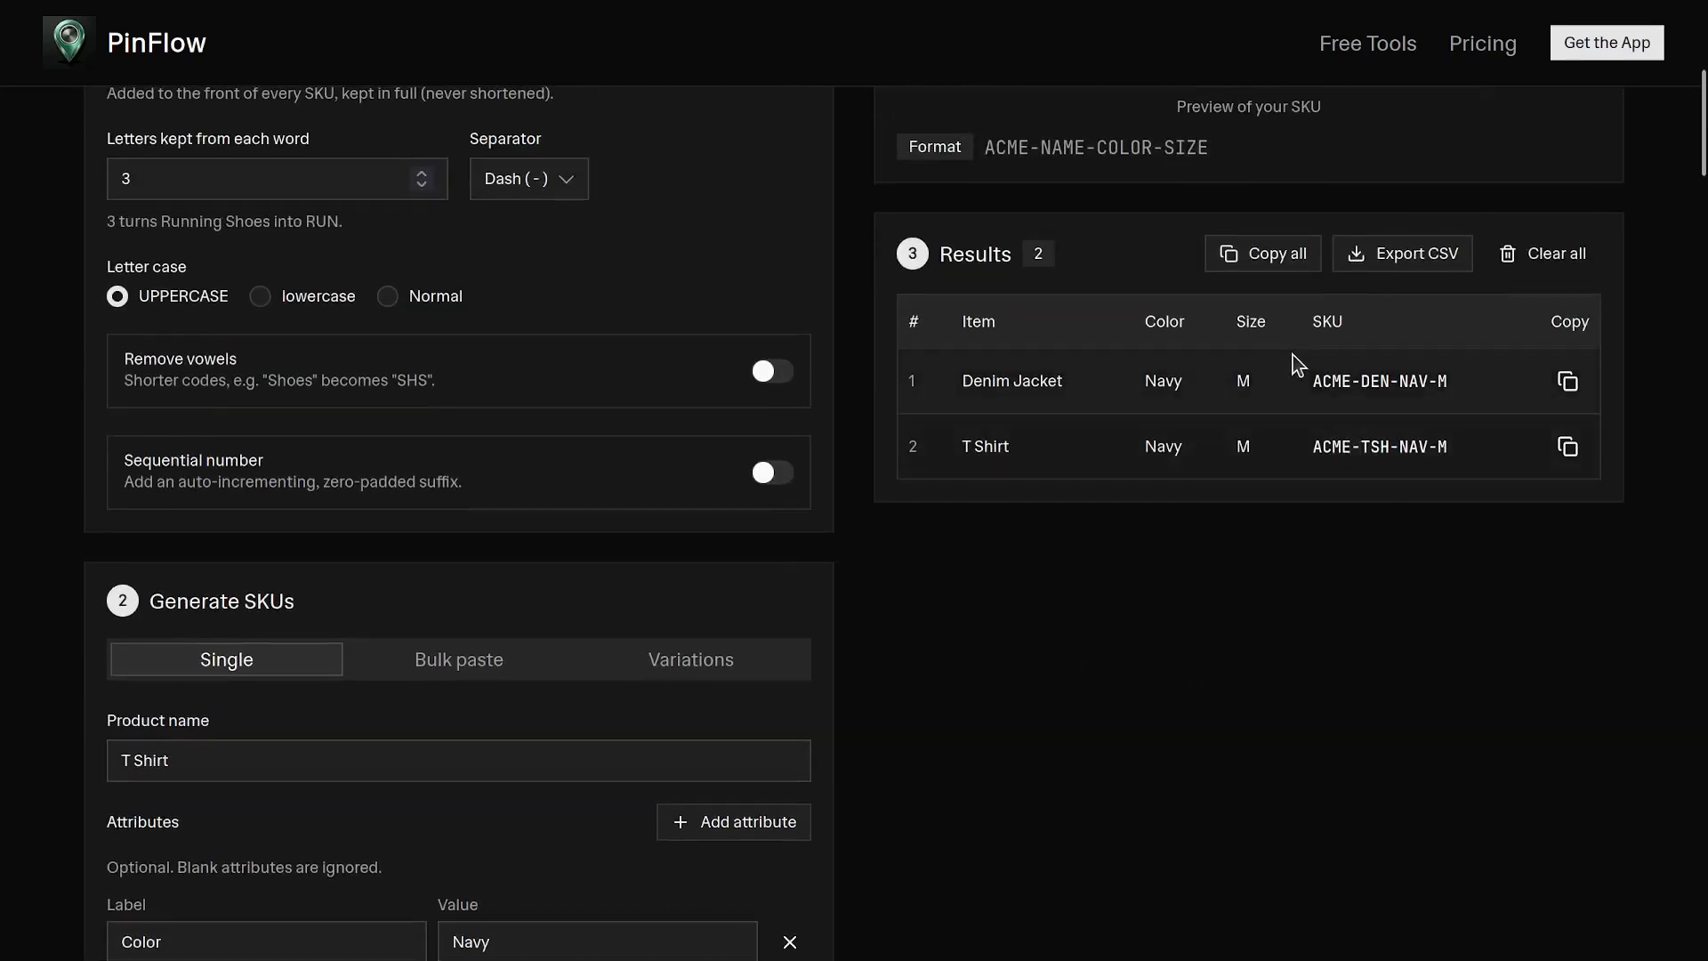
# - Copy the Denim Jacket SKU from the results, and also copy all generated SKUs
pyautogui.click(1569, 383)
pyautogui.scroll(2, 1512, 409)
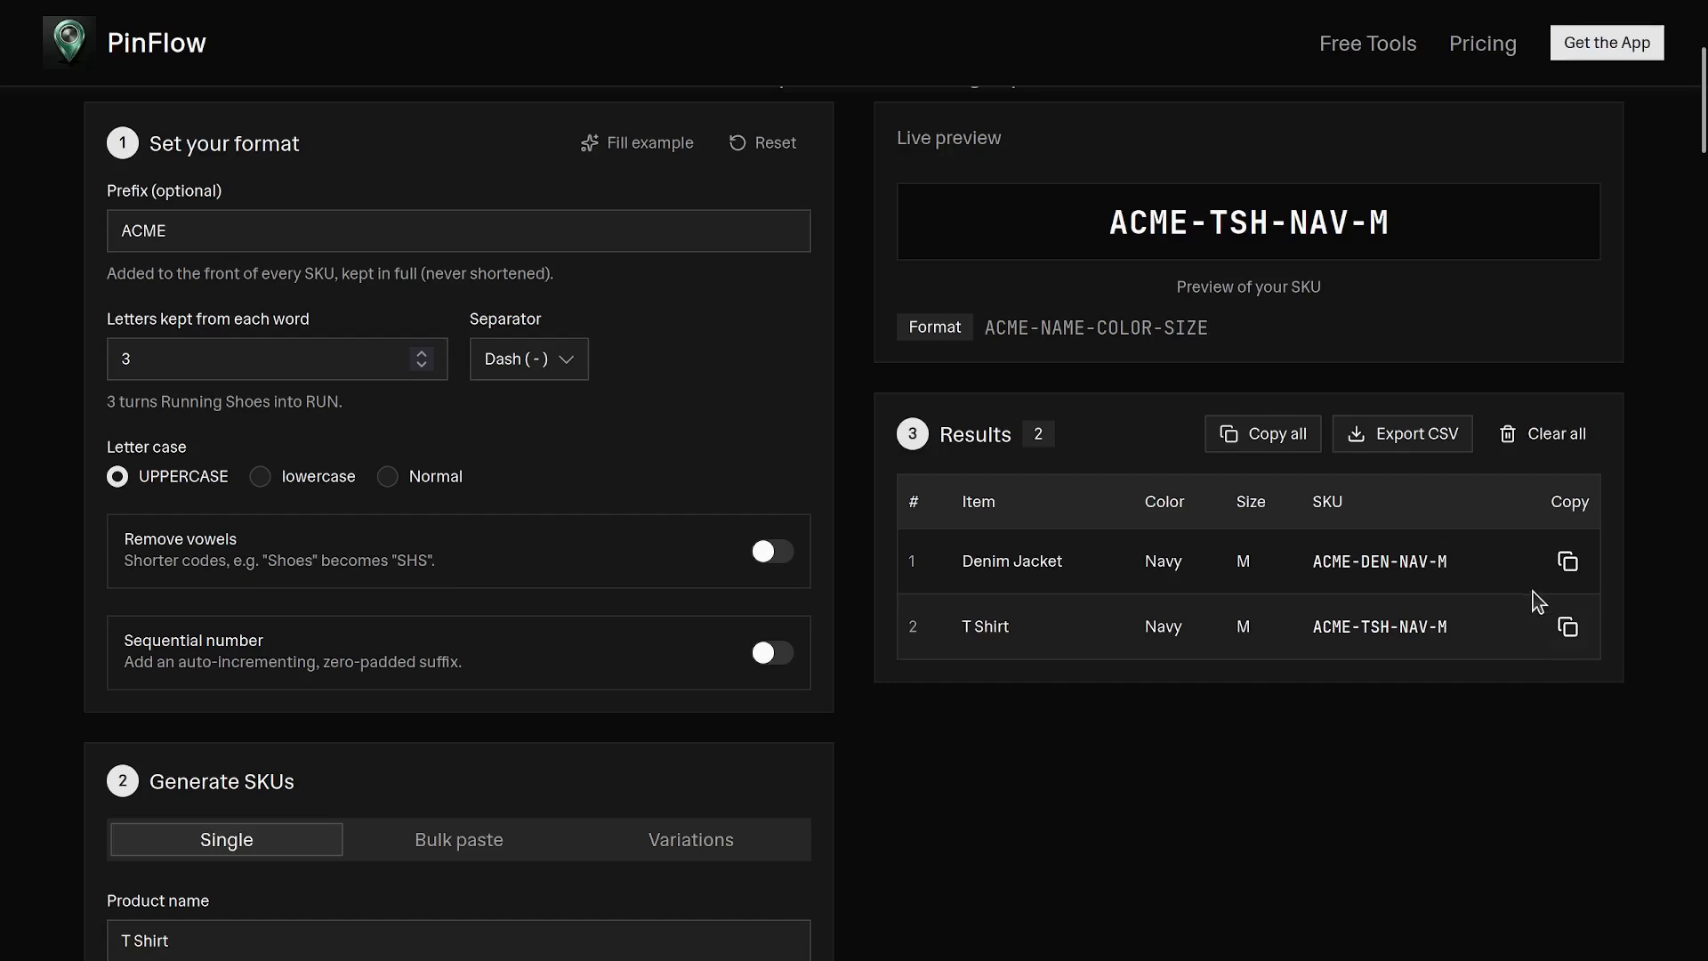
pyautogui.click(1270, 442)
# - Set the SKU prefix to SHOPIFY
pyautogui.scroll(4, 521, 385)
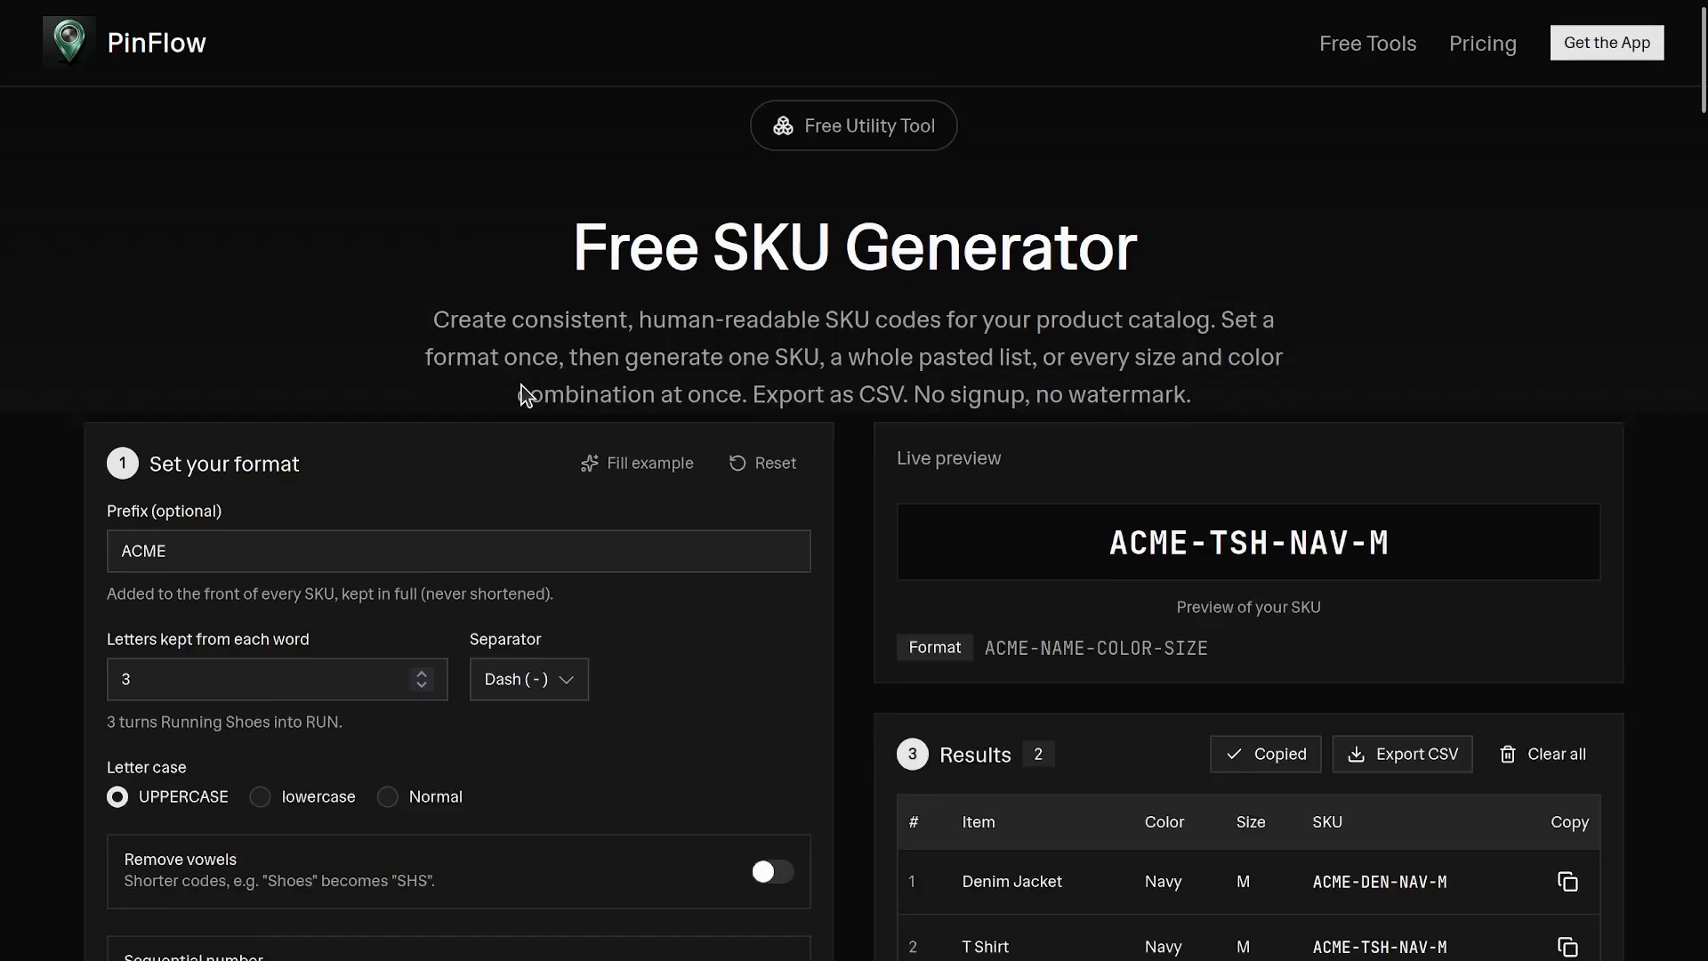
pyautogui.scroll(-2, 522, 385)
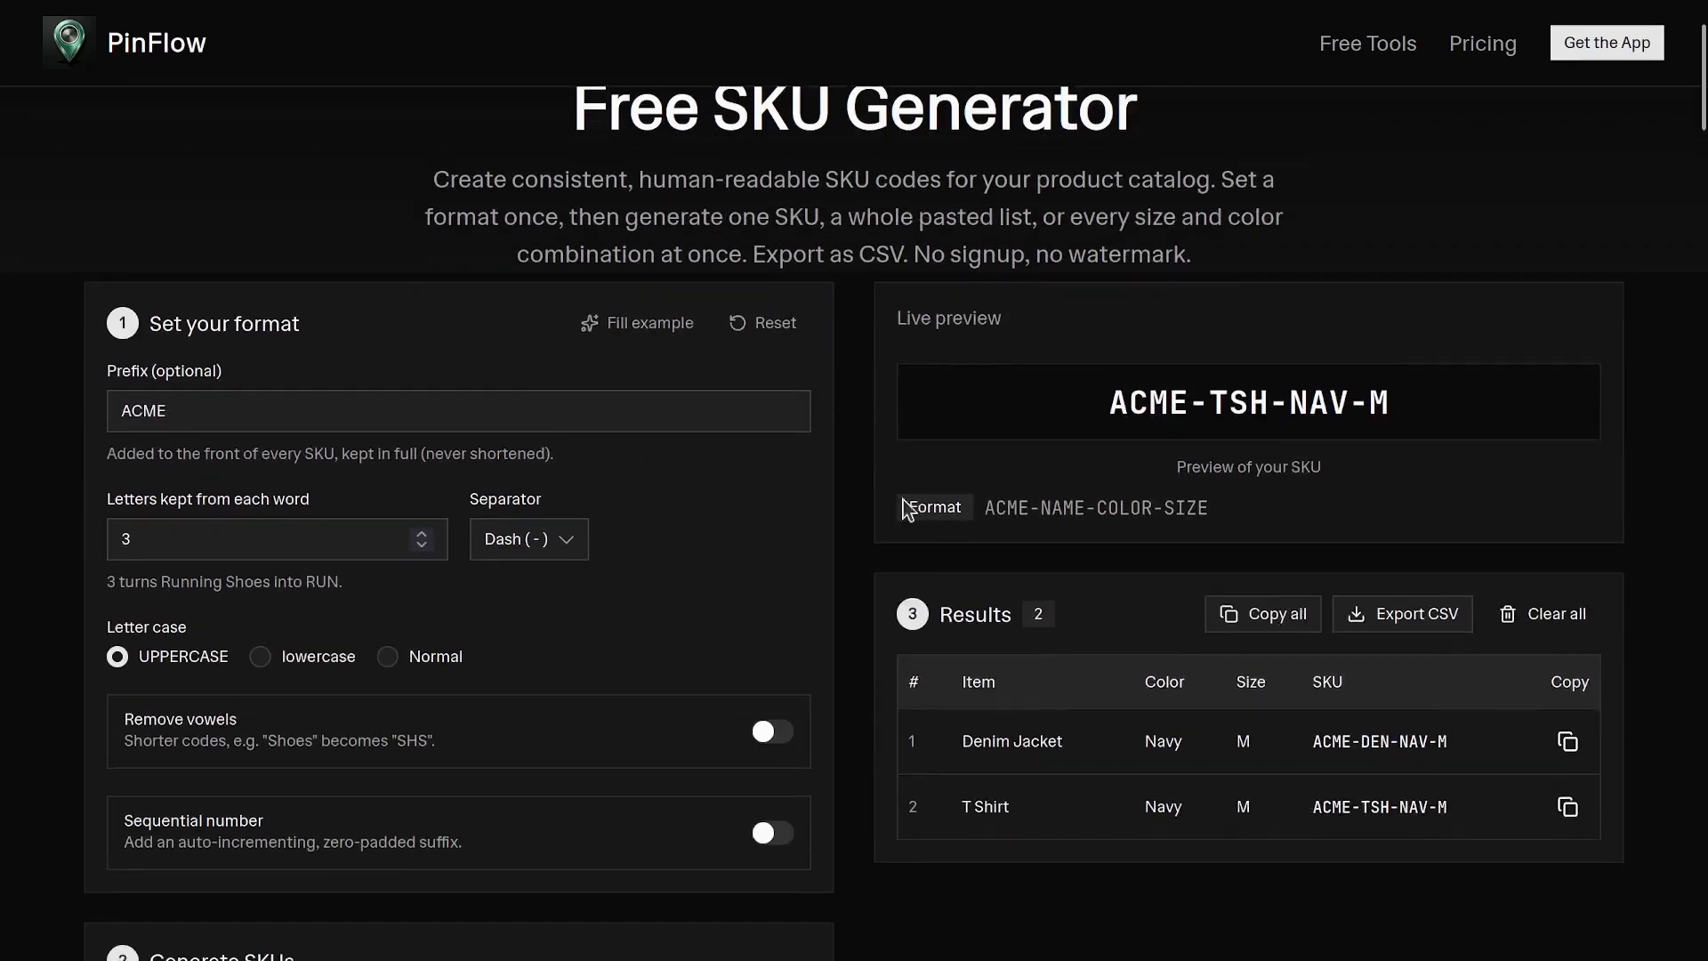
pyautogui.doubleClick(1146, 402)
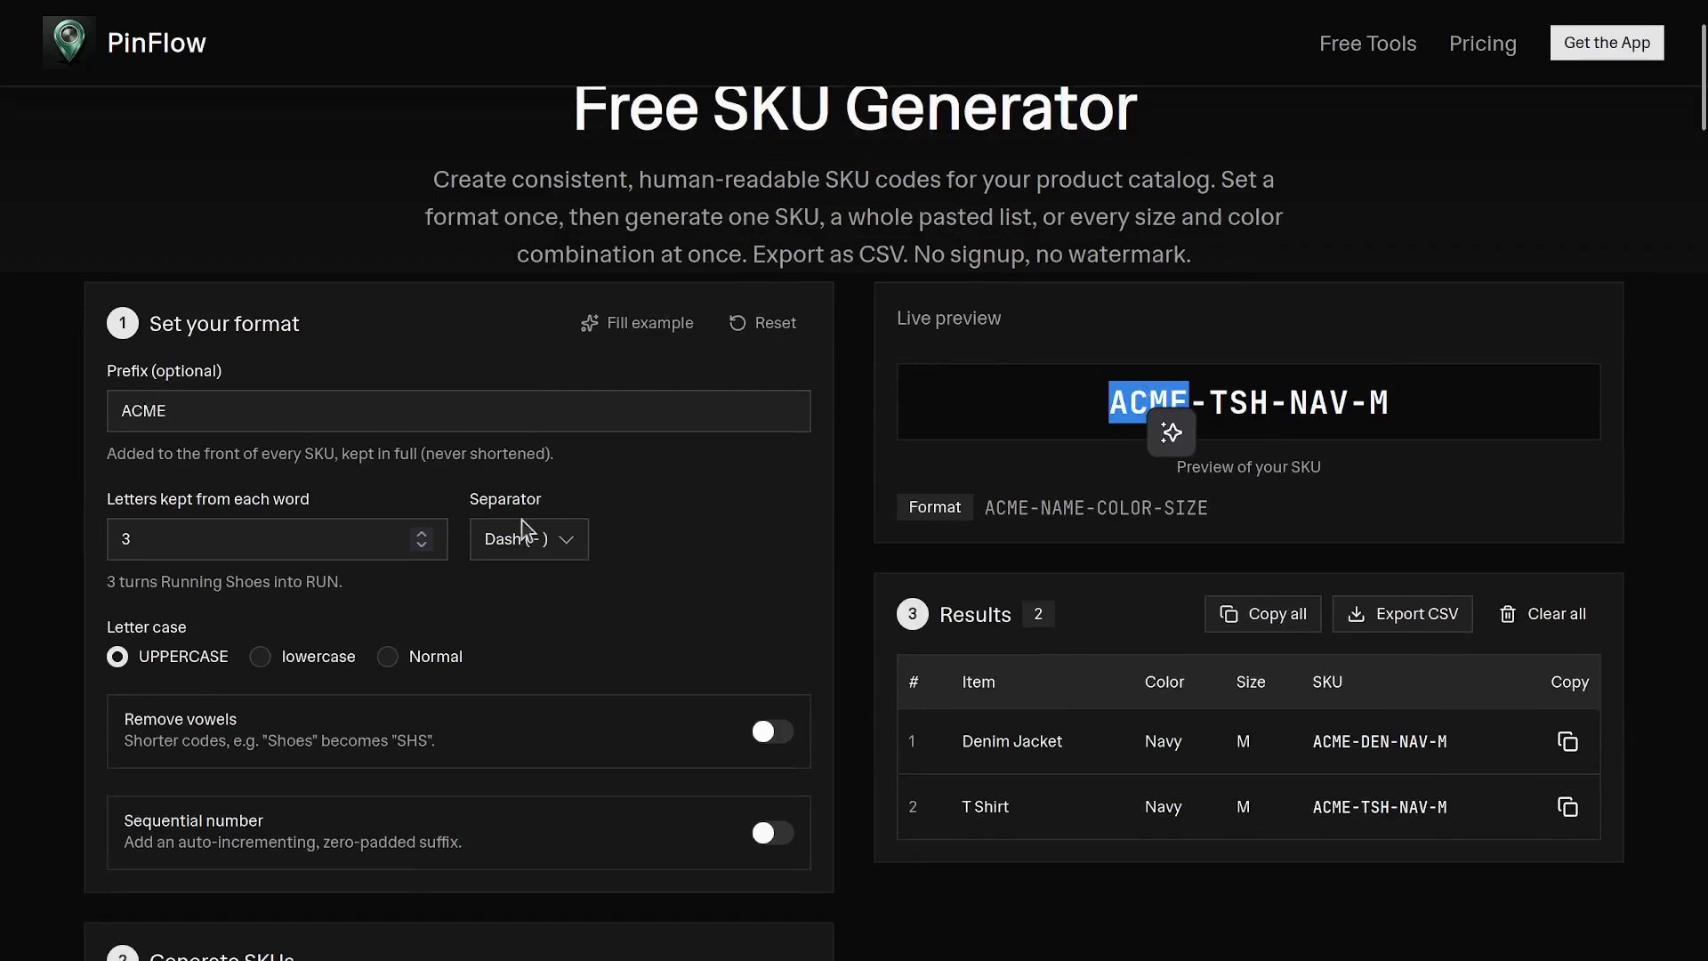
pyautogui.click(1098, 485)
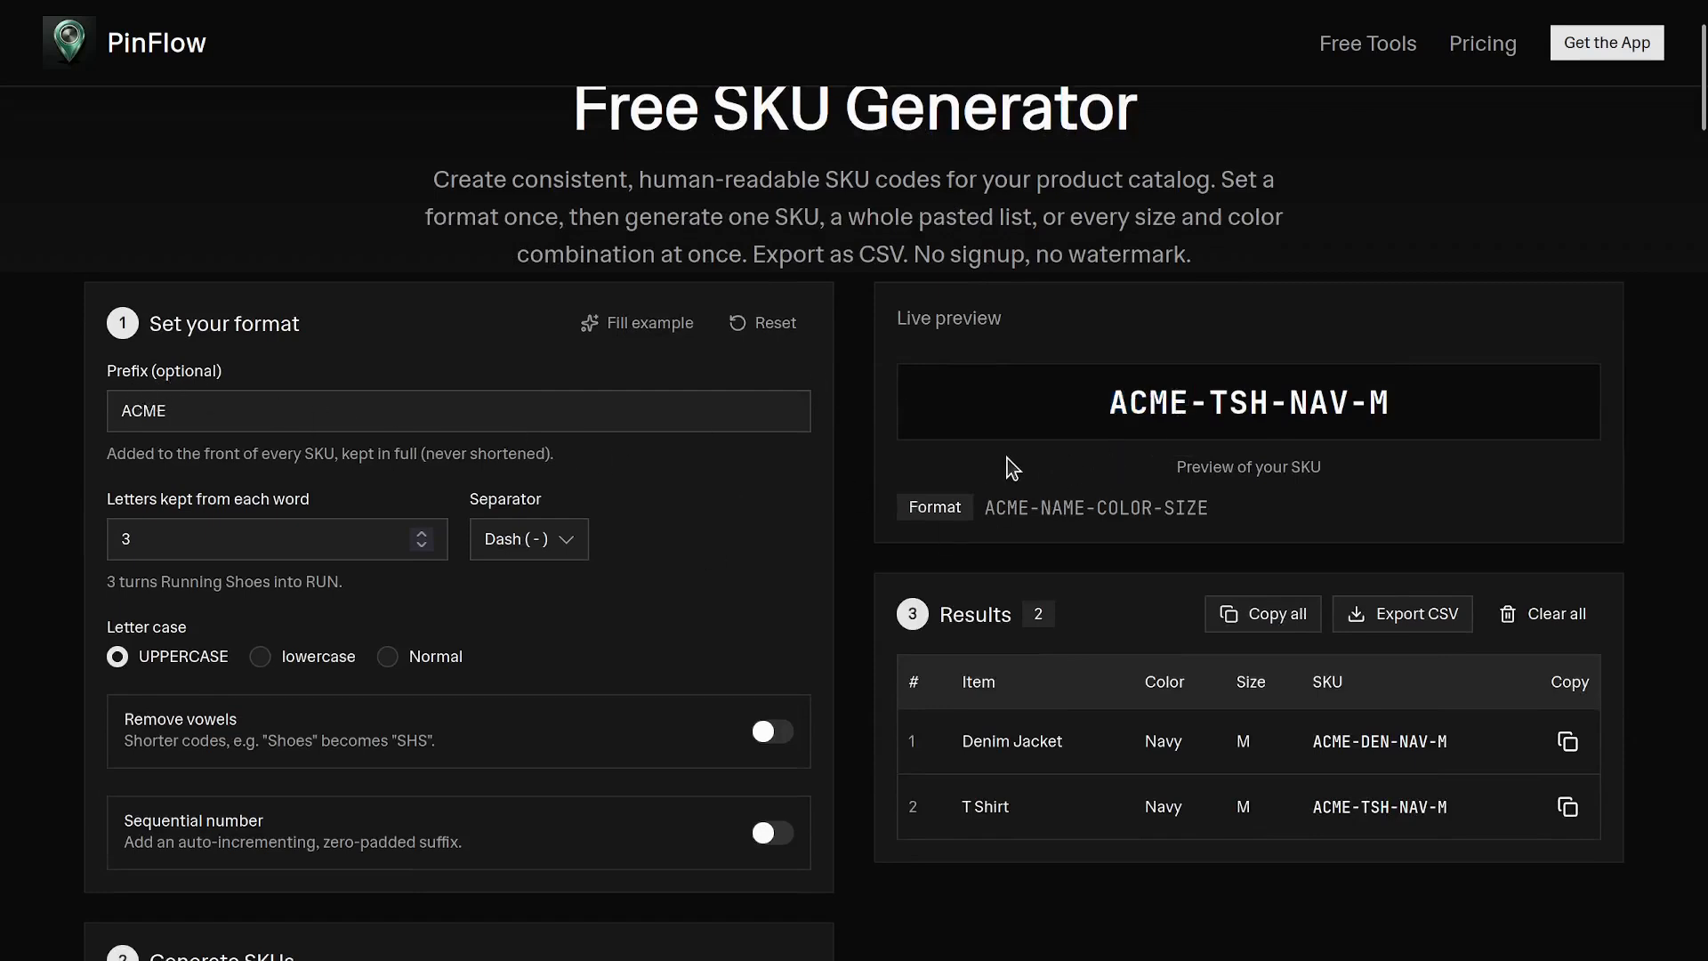
pyautogui.doubleClick(160, 415)
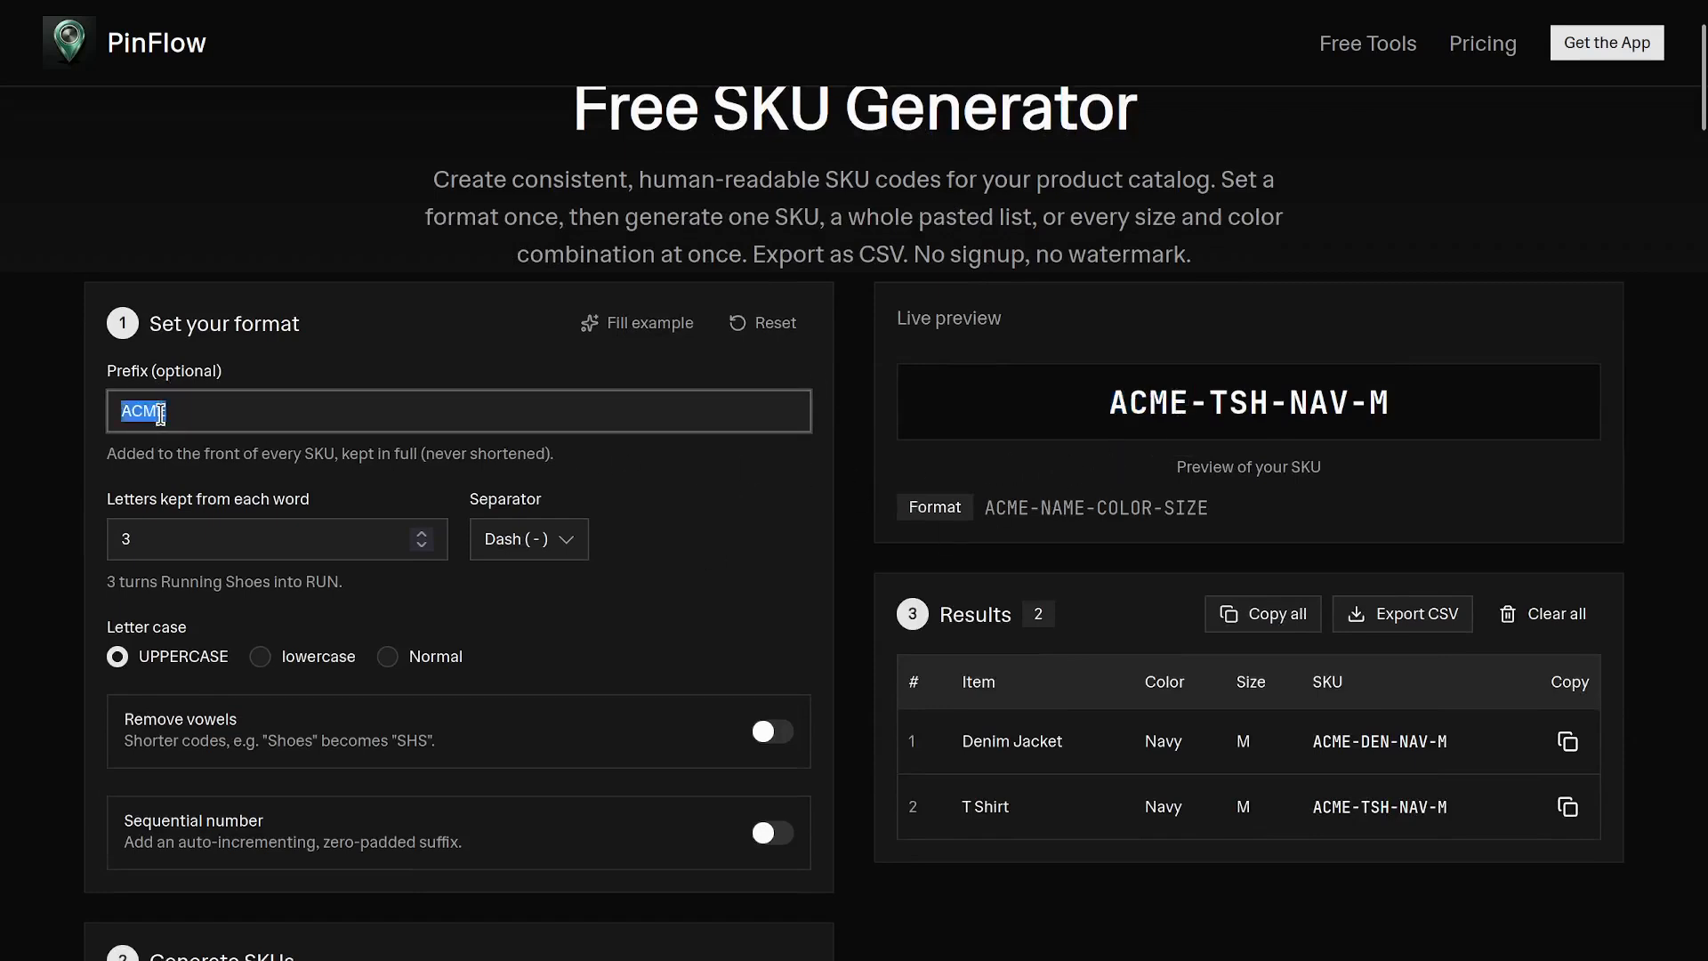
pyautogui.write('SH')
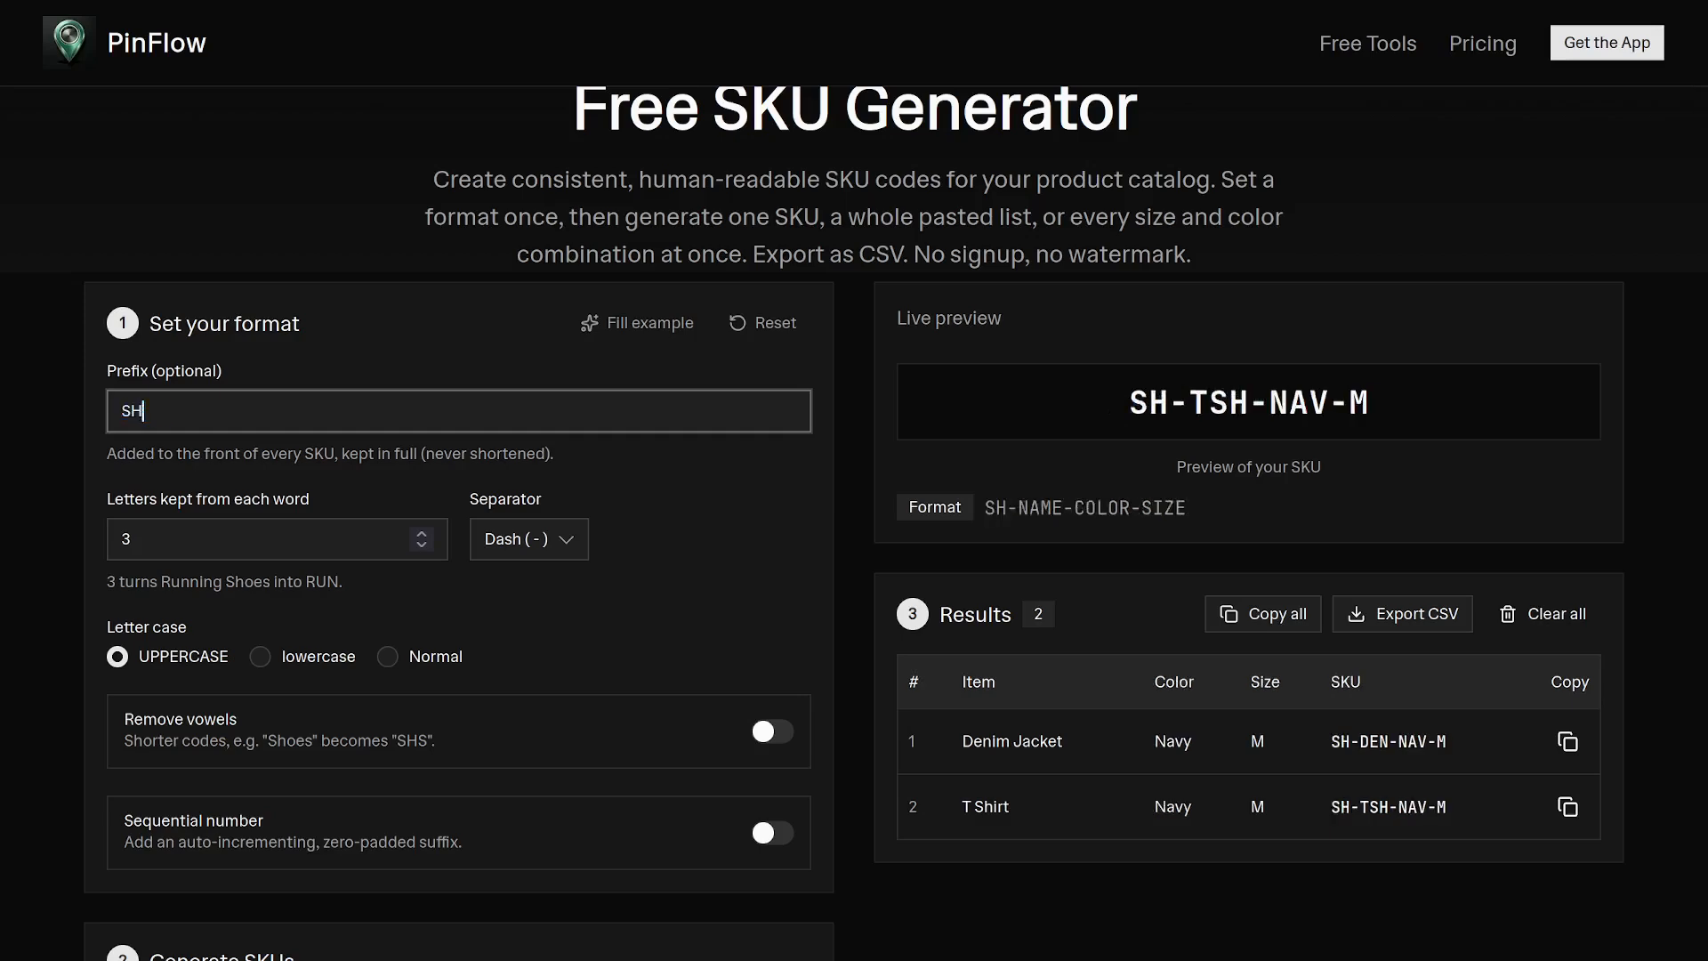
pyautogui.write('OPIFY')
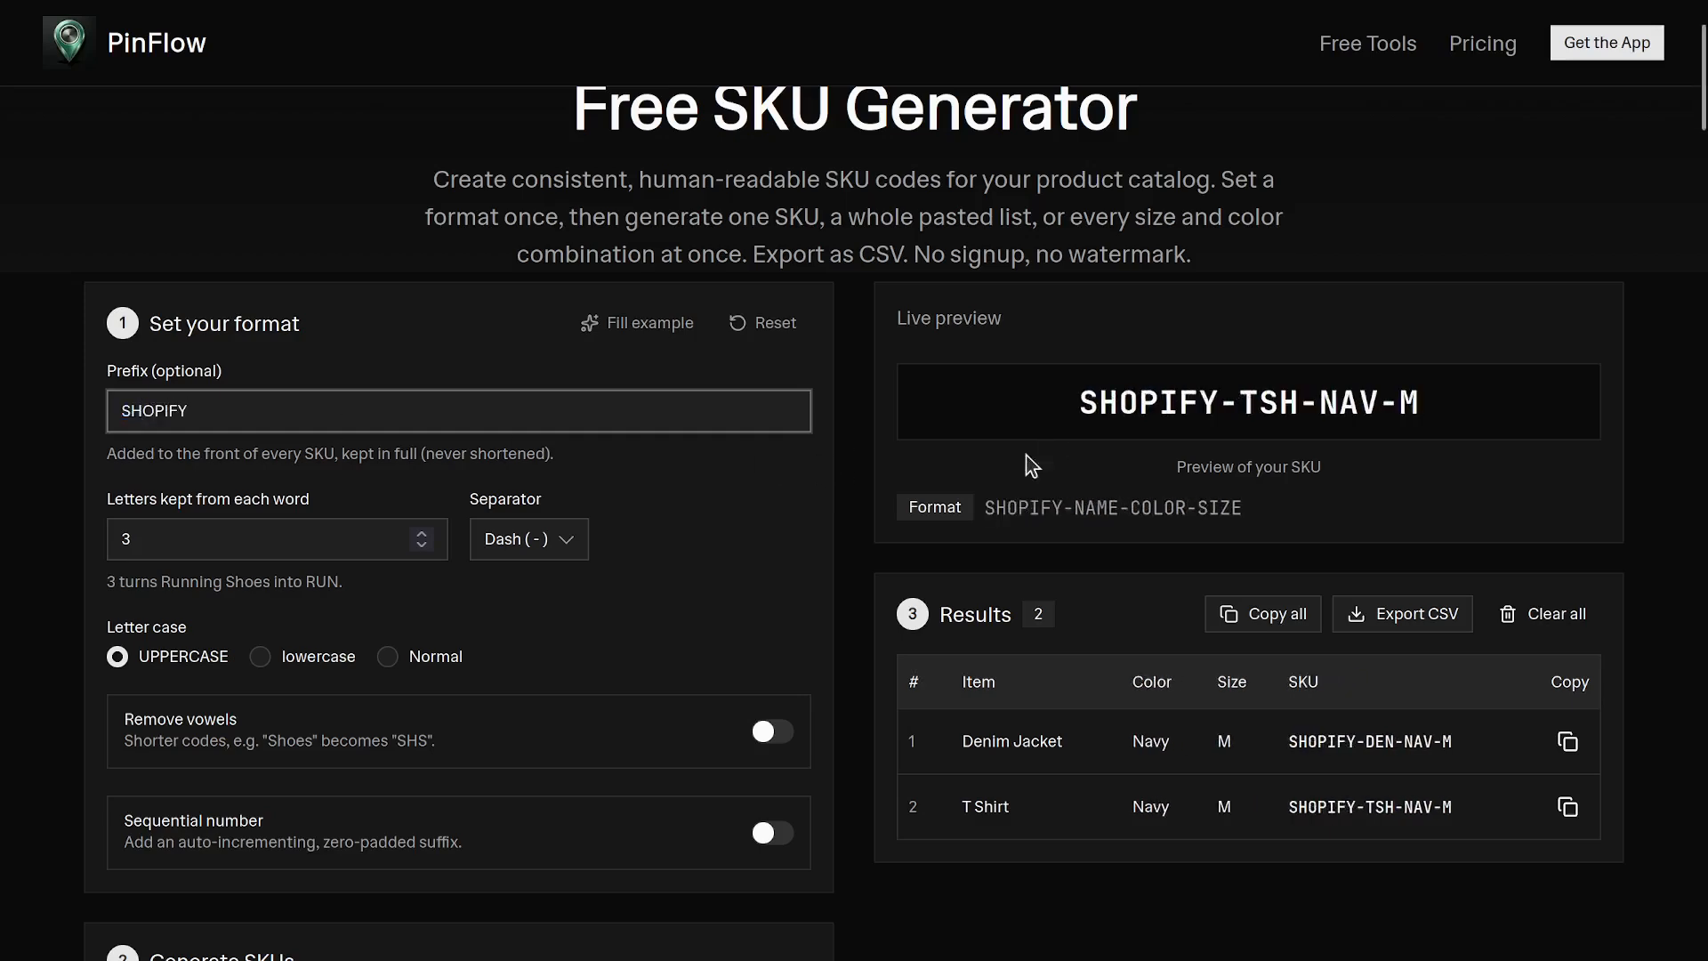
# - Try the lowercase and Normal letter cases for the SKUs and switch back to UPPERCASE
pyautogui.scroll(-1, 335, 712)
pyautogui.scroll(-3, 334, 712)
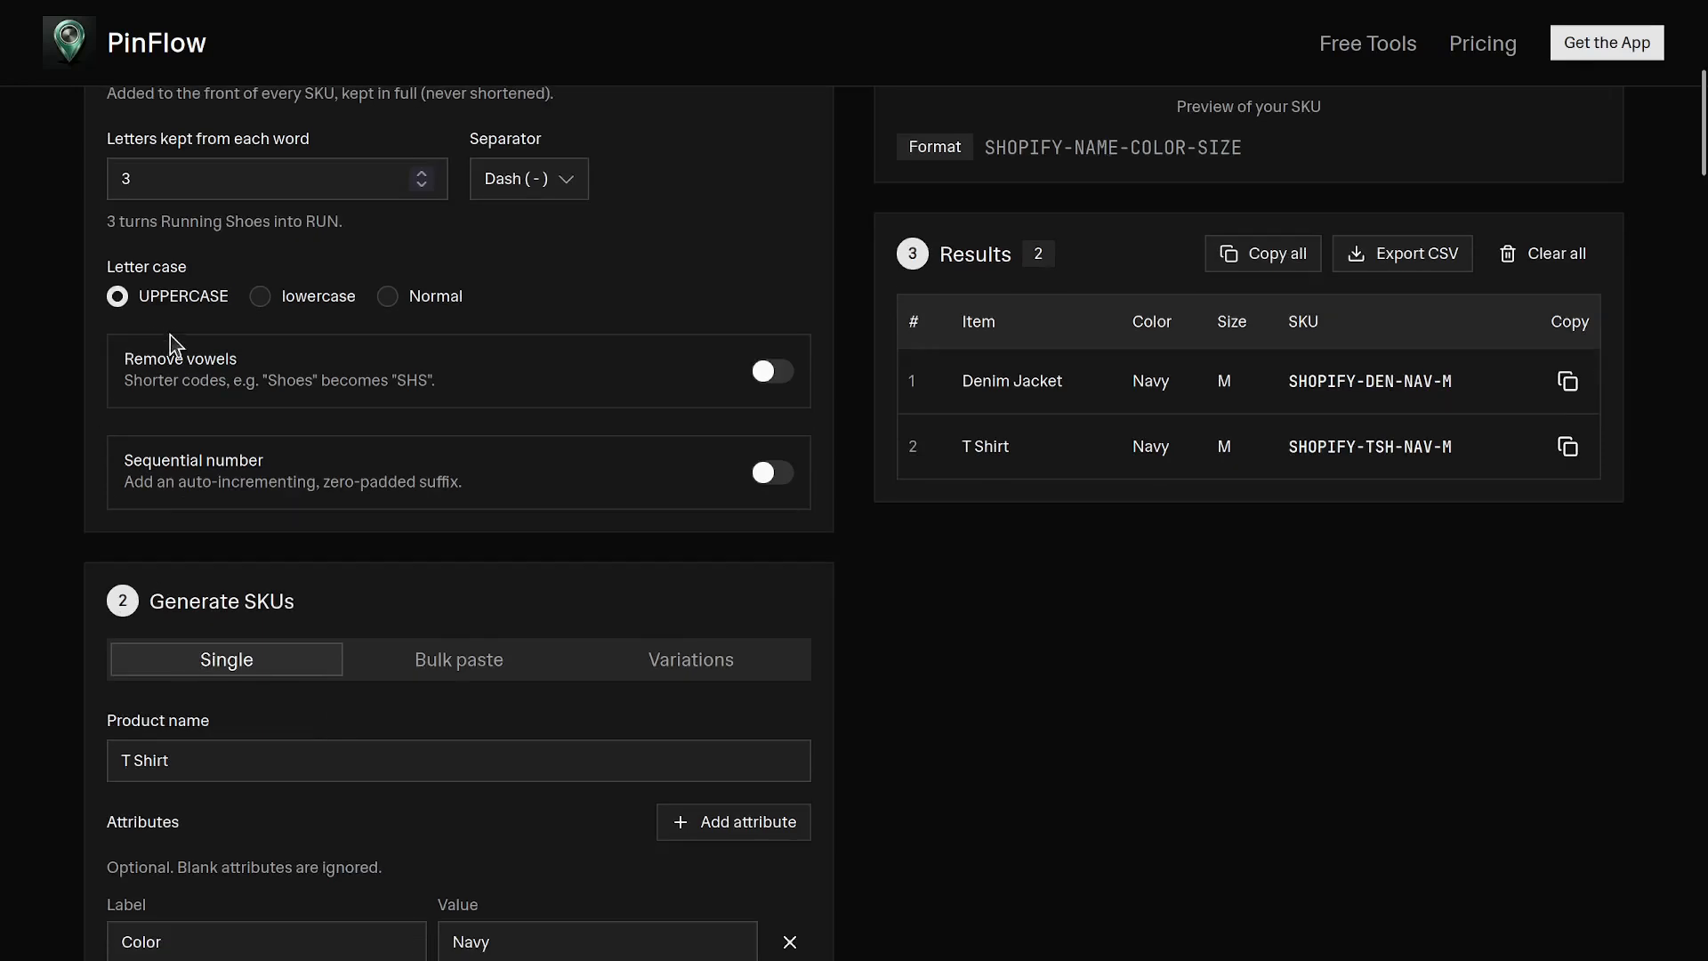
pyautogui.scroll(4, 167, 328)
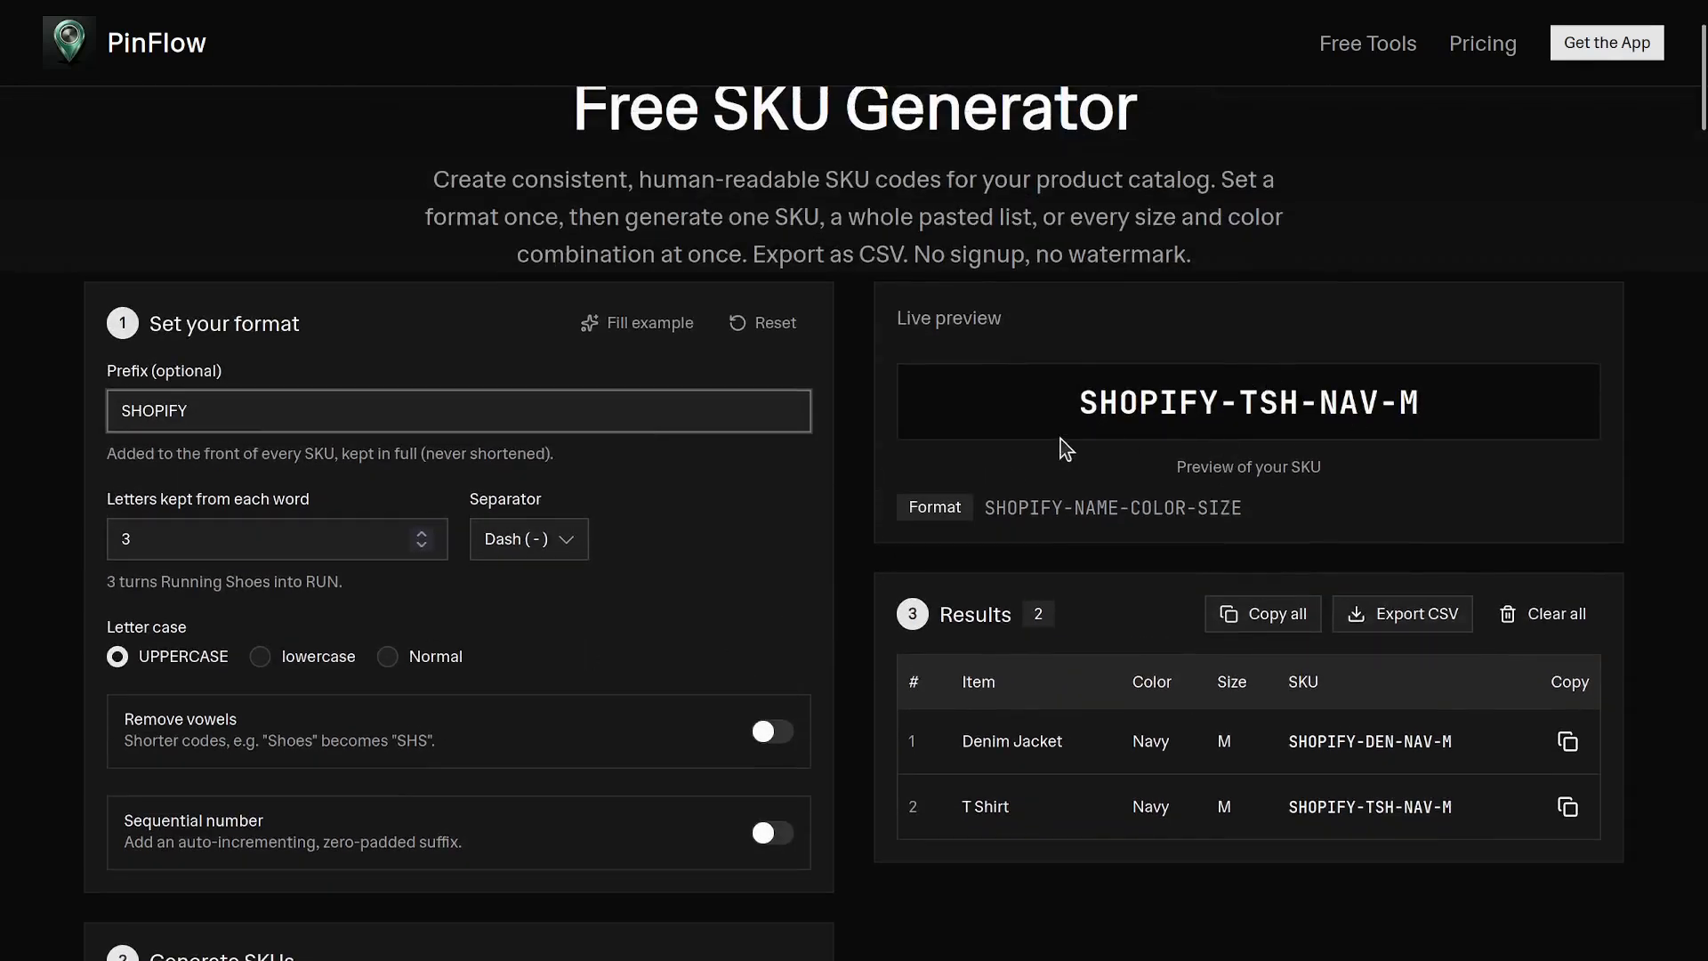
pyautogui.click(261, 659)
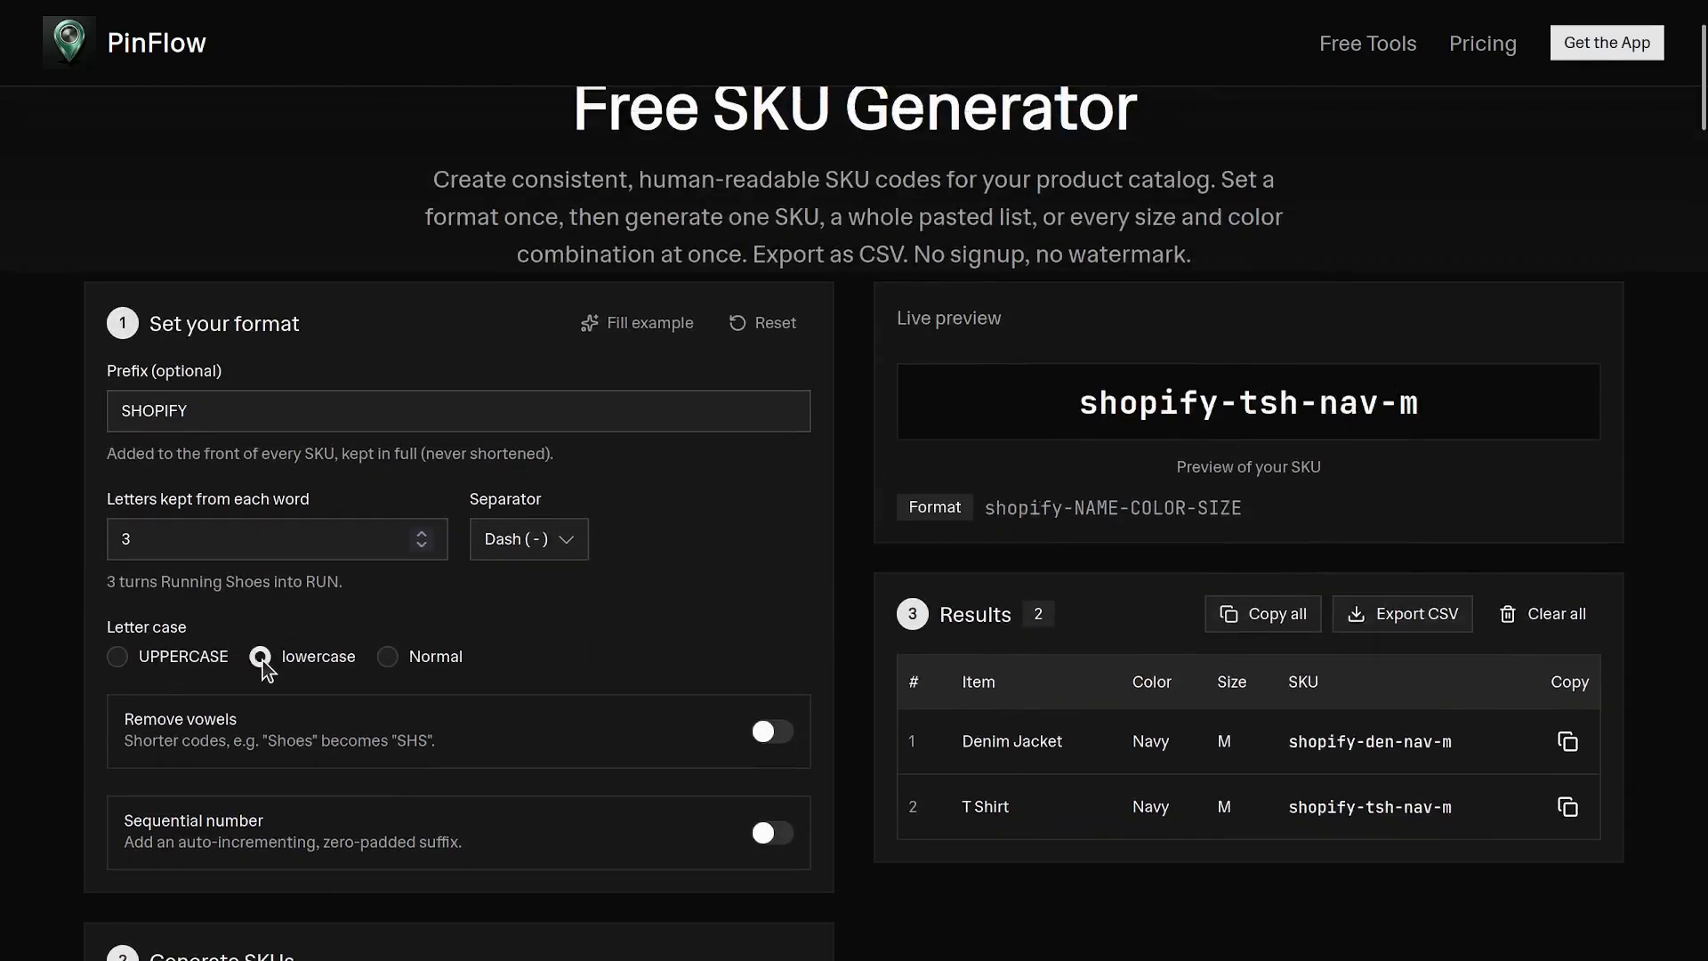
pyautogui.click(388, 658)
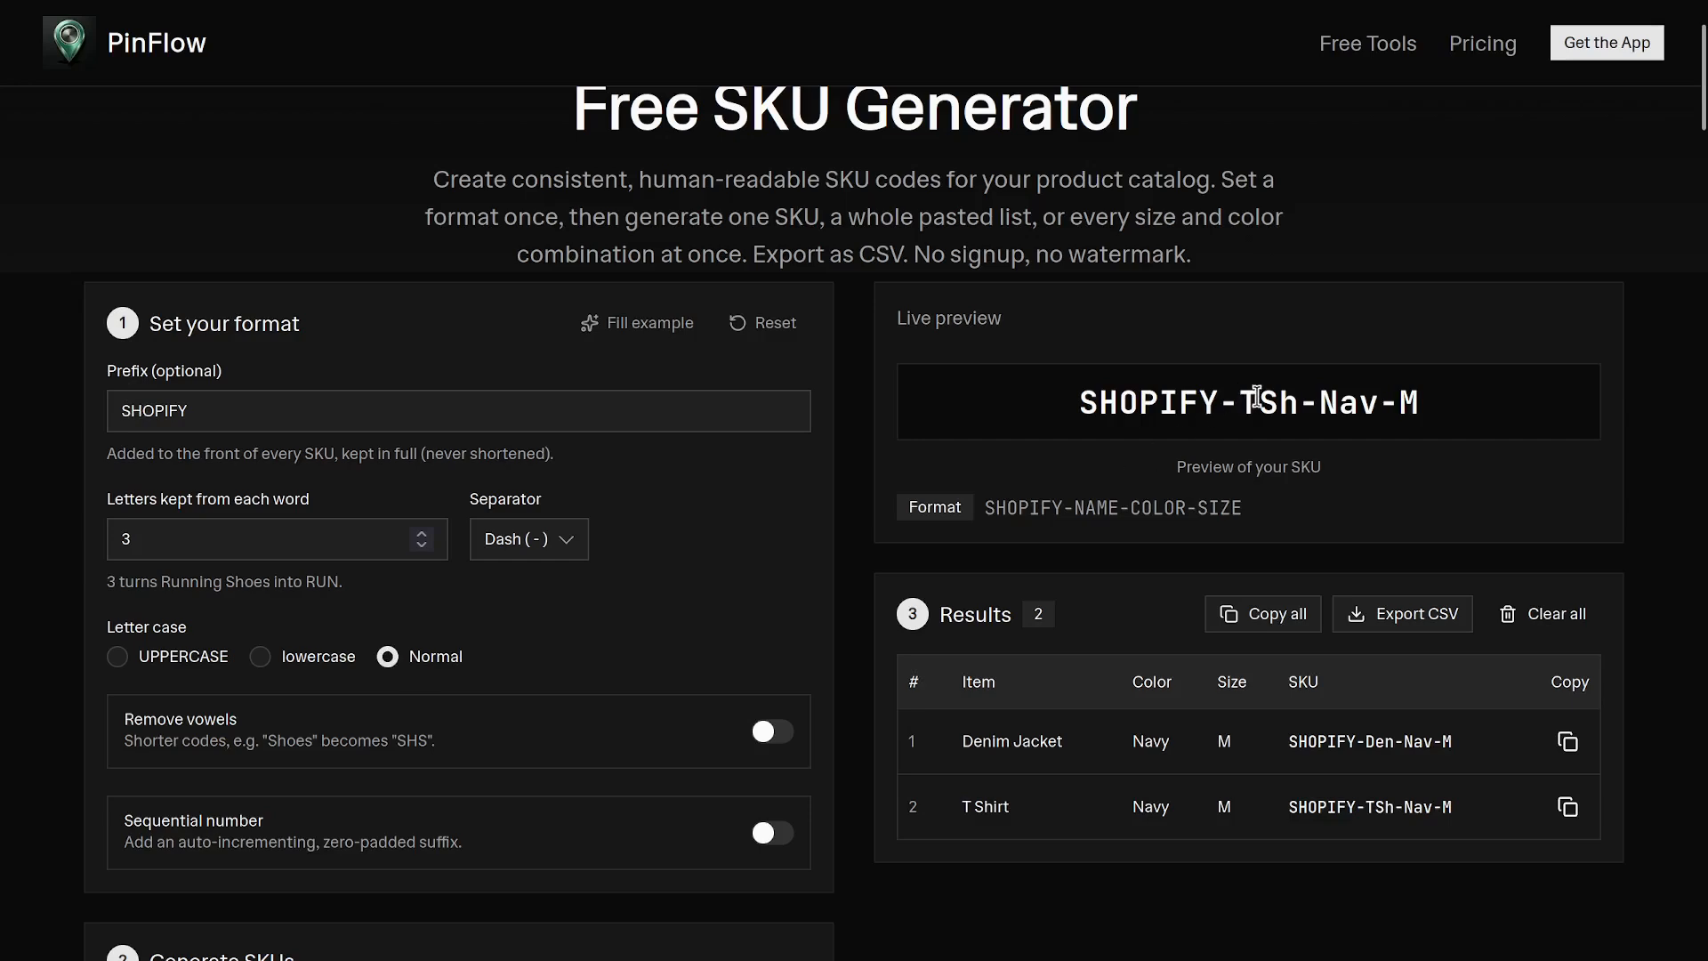
pyautogui.moveTo(1257, 398); pyautogui.dragTo(1299, 399)
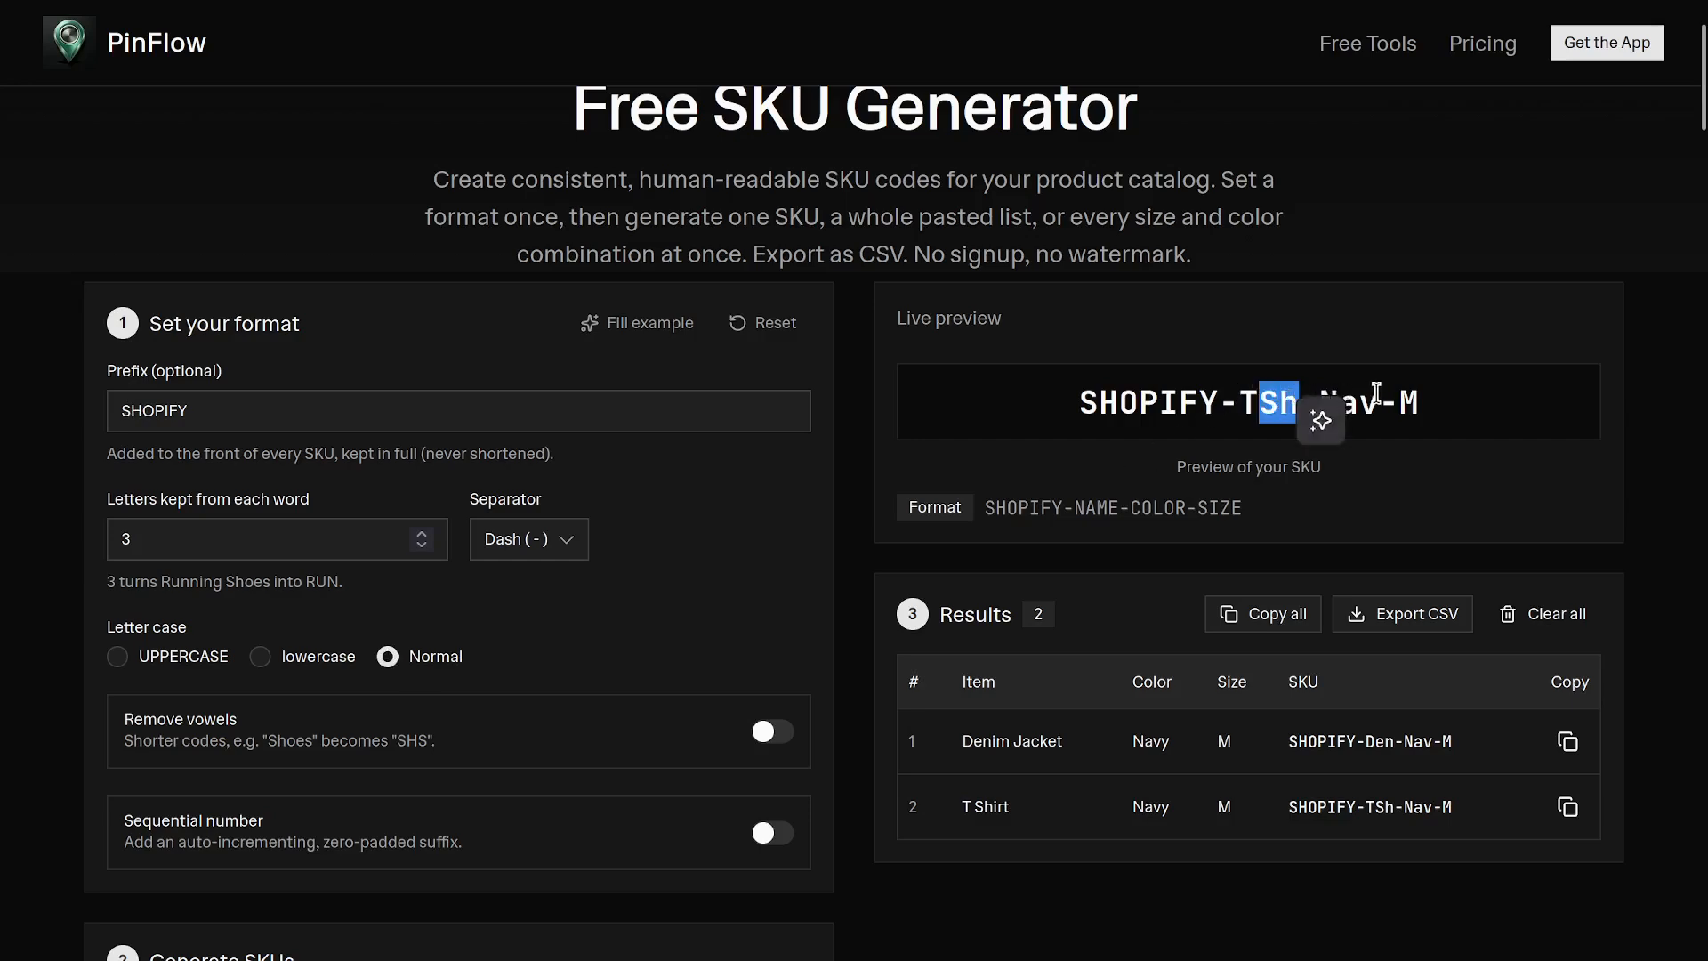
pyautogui.click(687, 559)
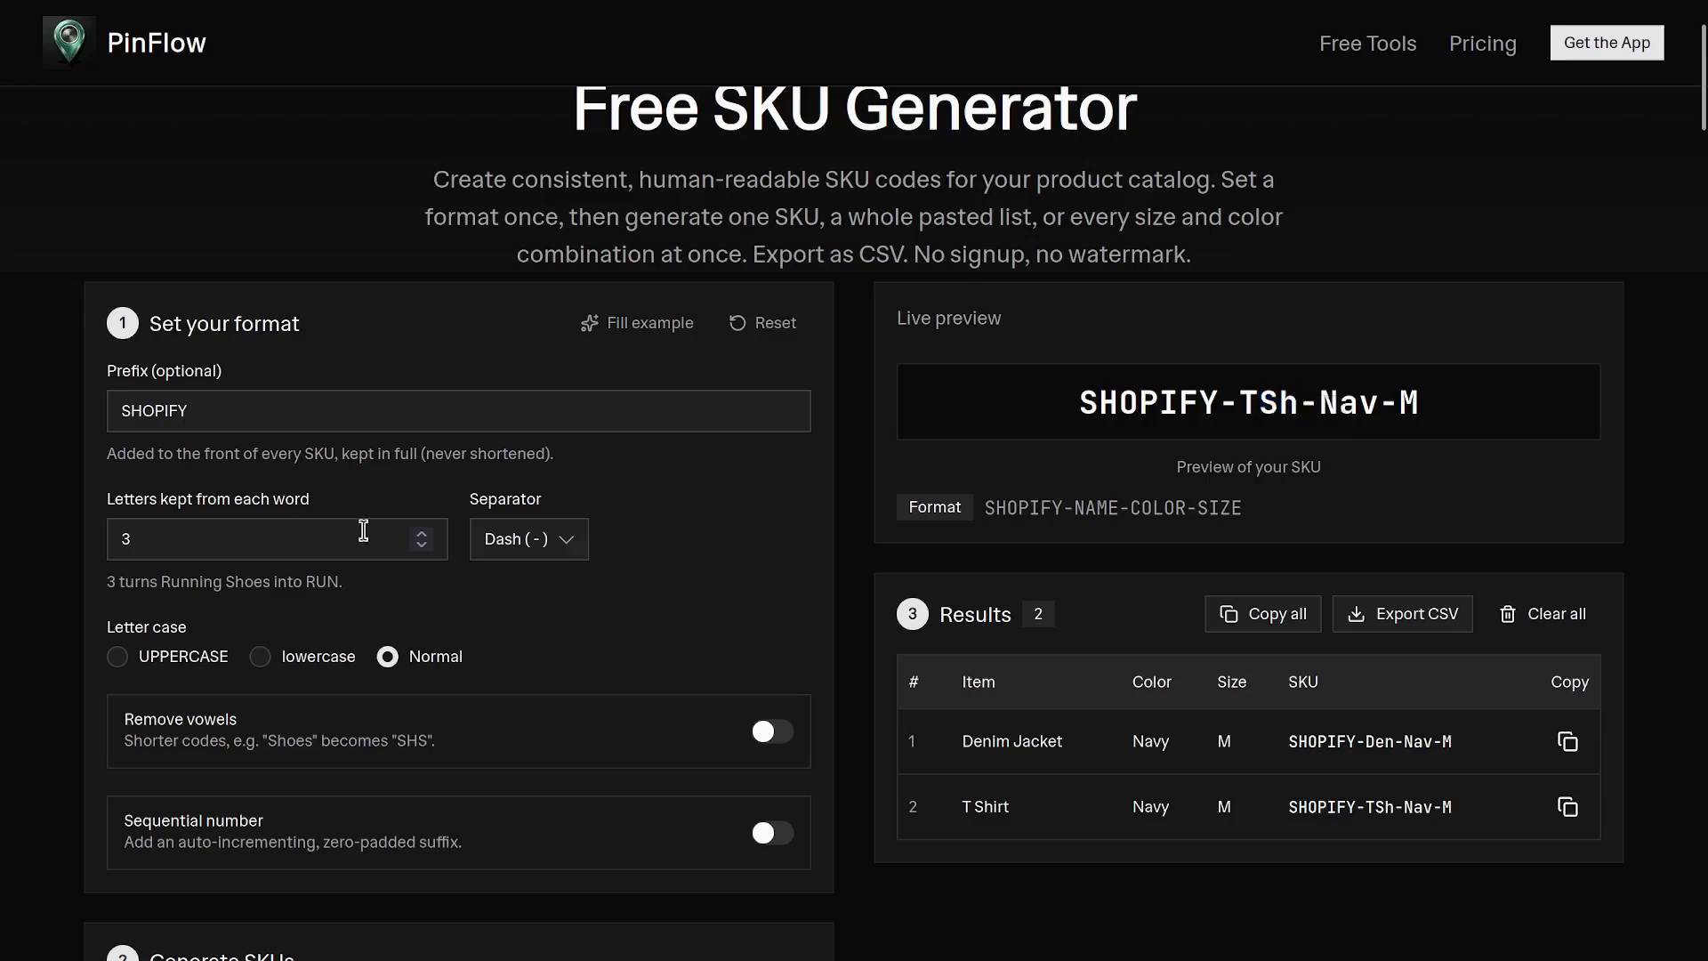
pyautogui.click(119, 661)
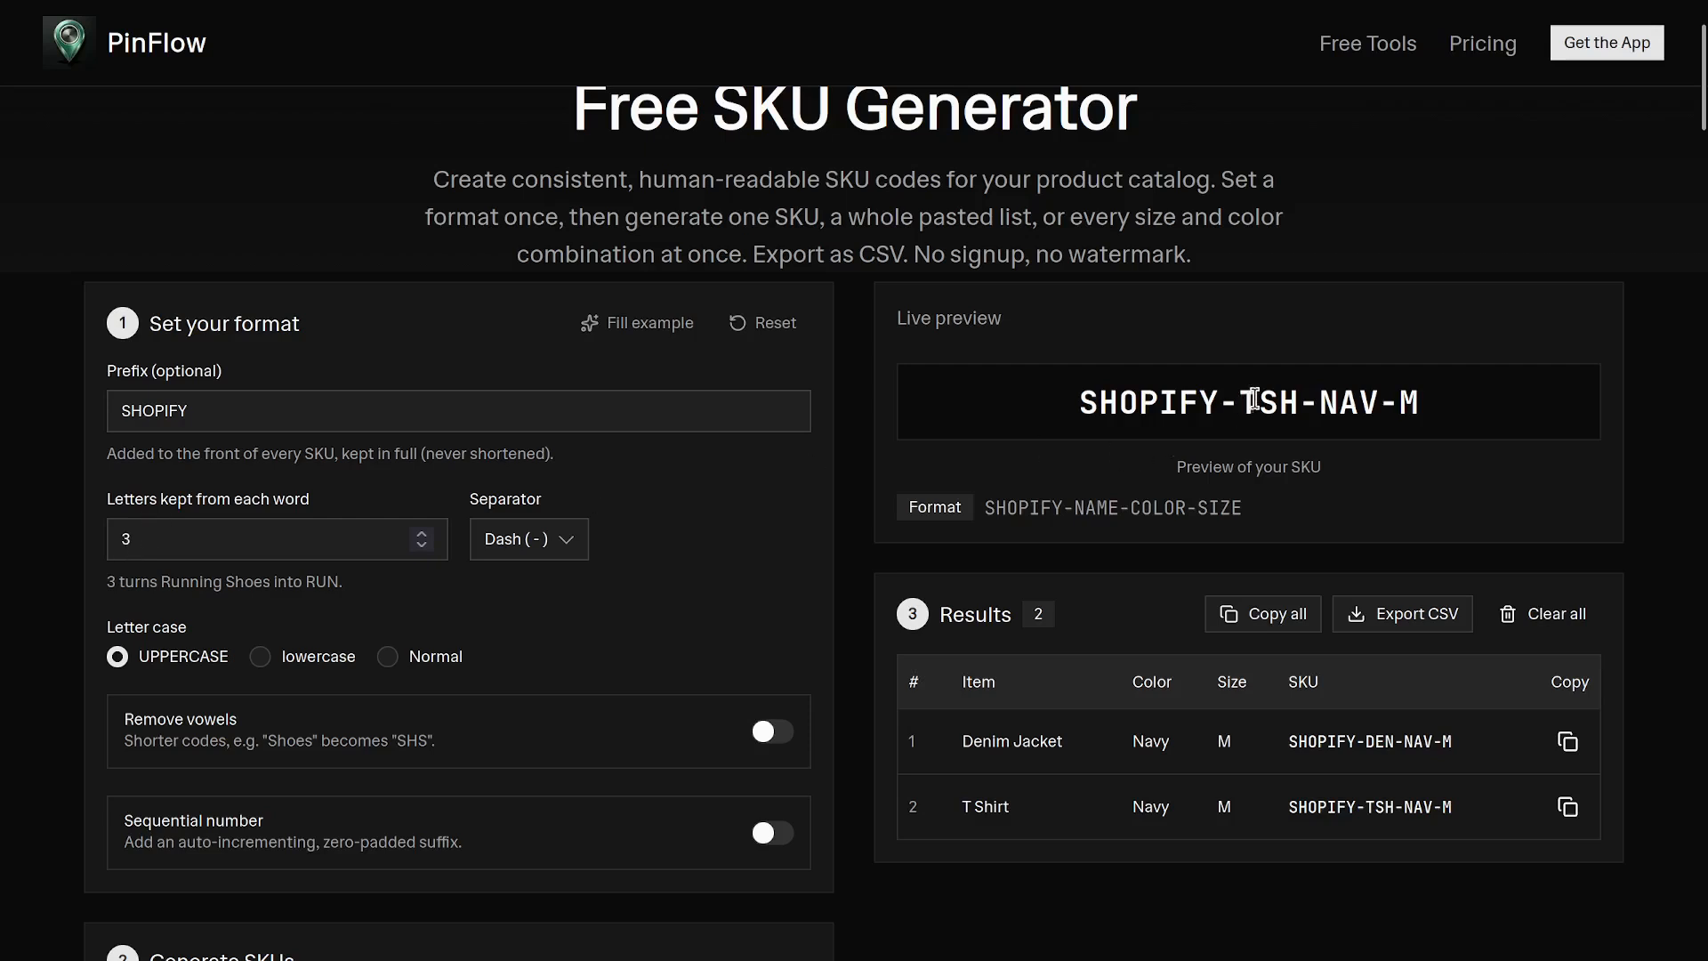
# - Try keeping 10 letters and 1 letter from each word, and set the number back to 3
pyautogui.click(147, 546)
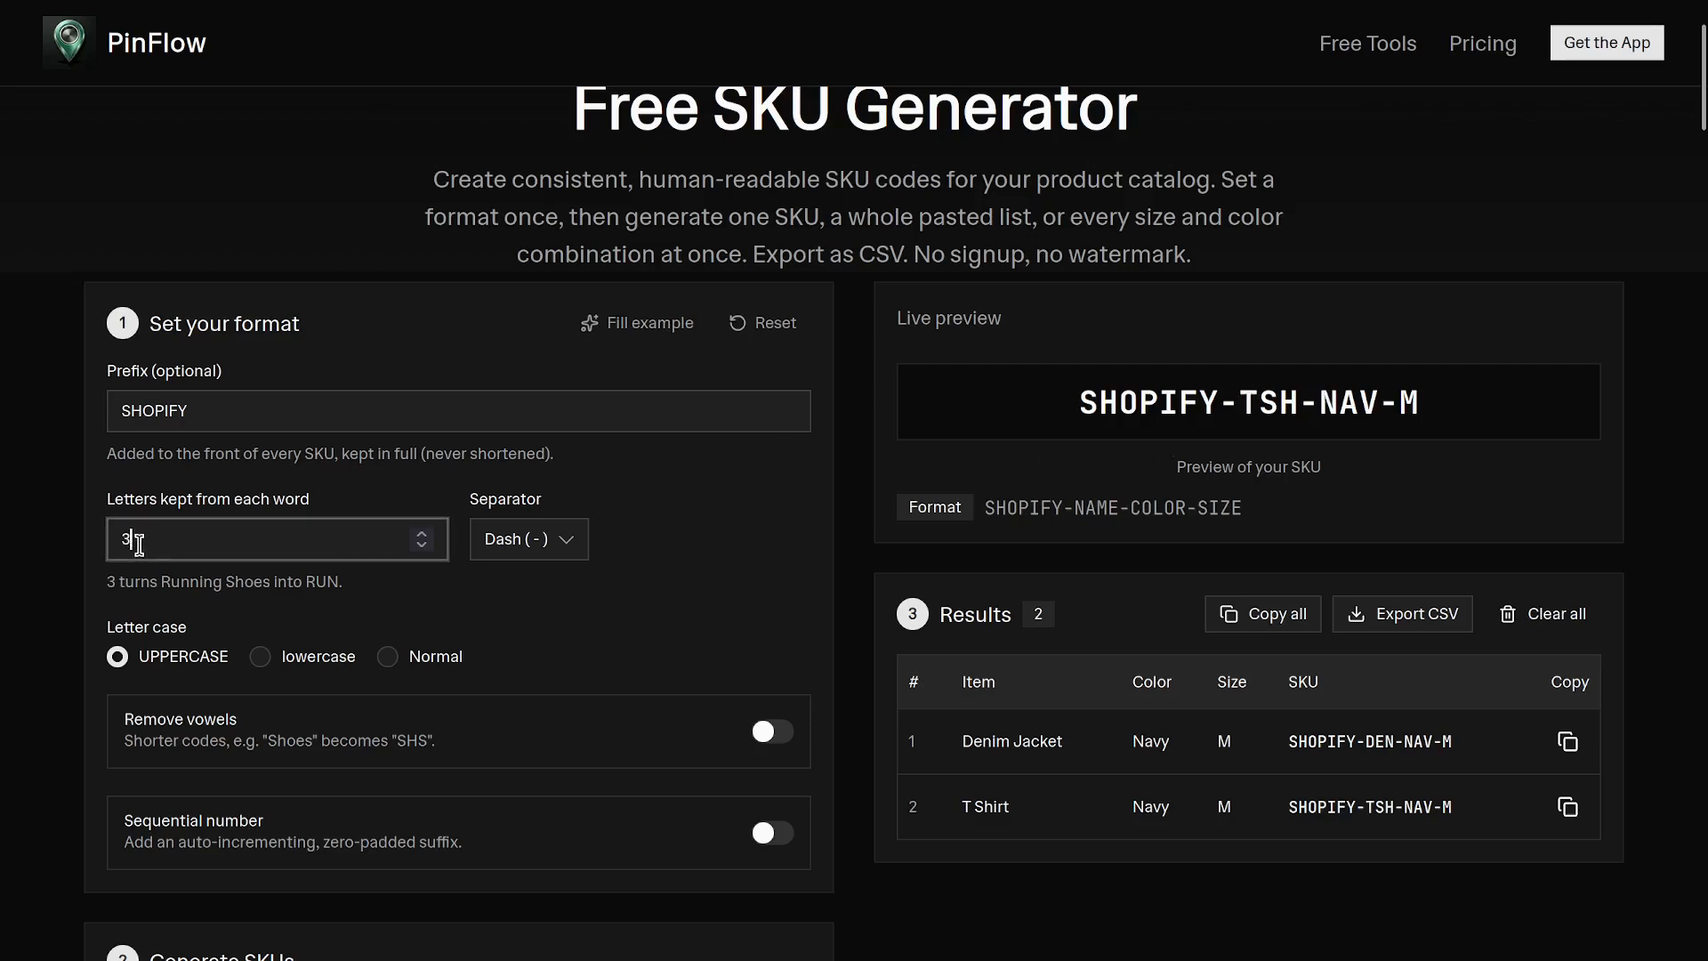
pyautogui.press('BackSpace')
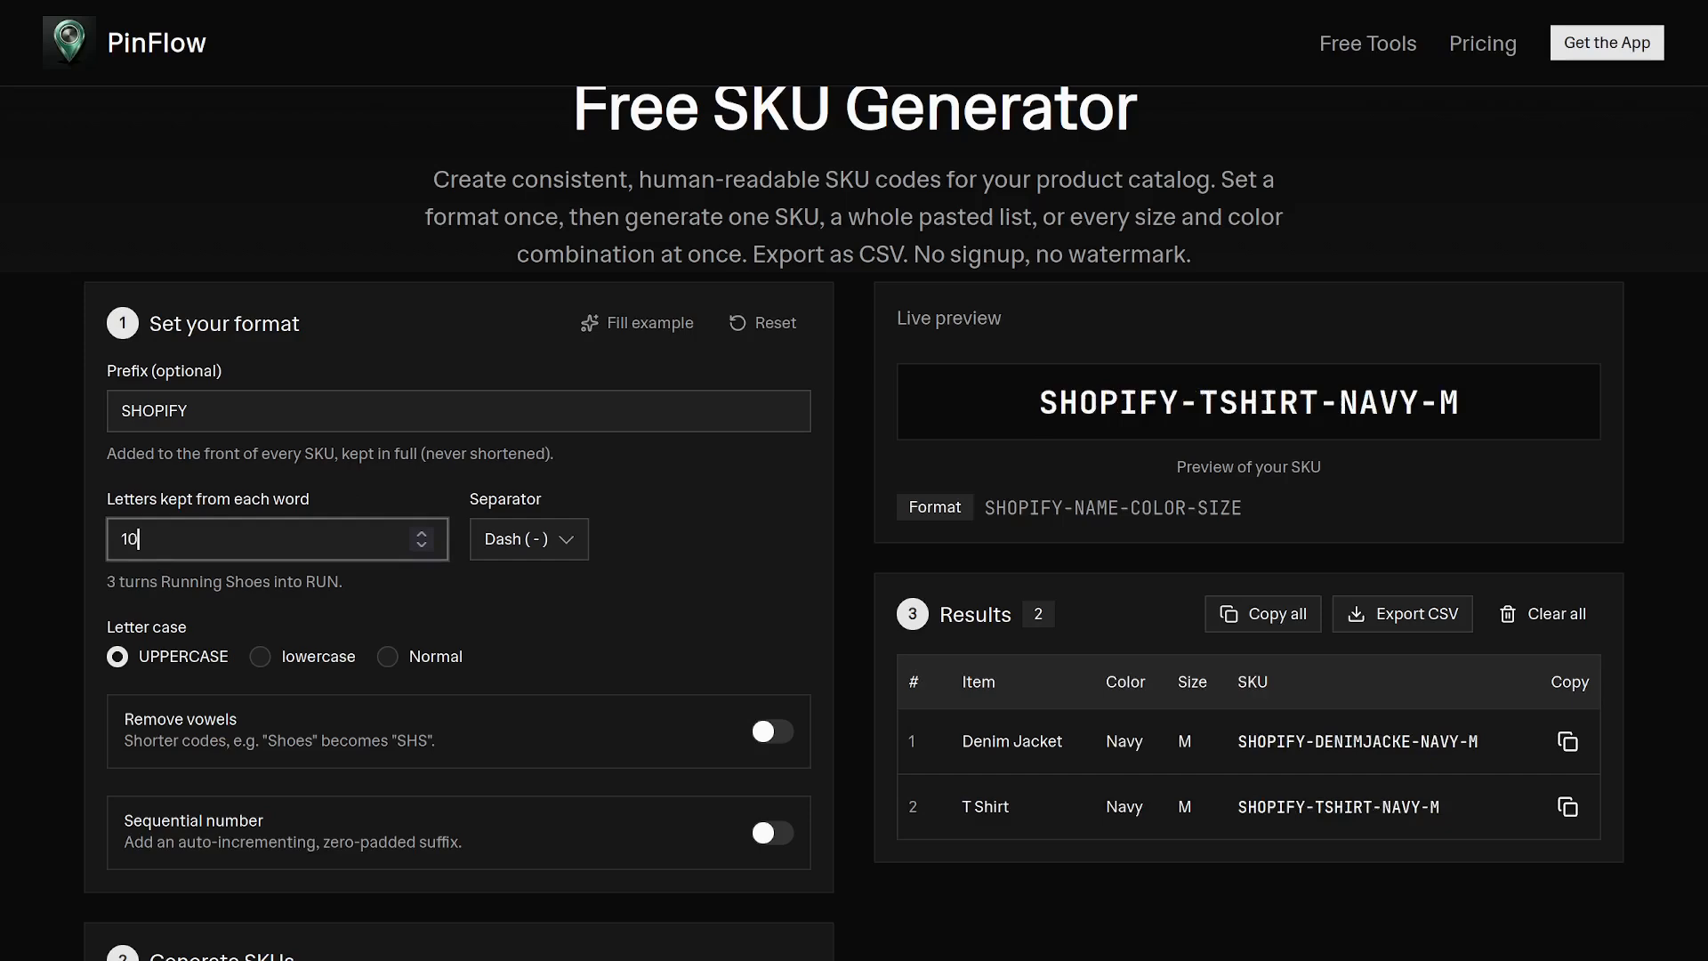
pyautogui.write('10')
pyautogui.press('BackSpace')
pyautogui.write('0')
pyautogui.press('BackSpace')
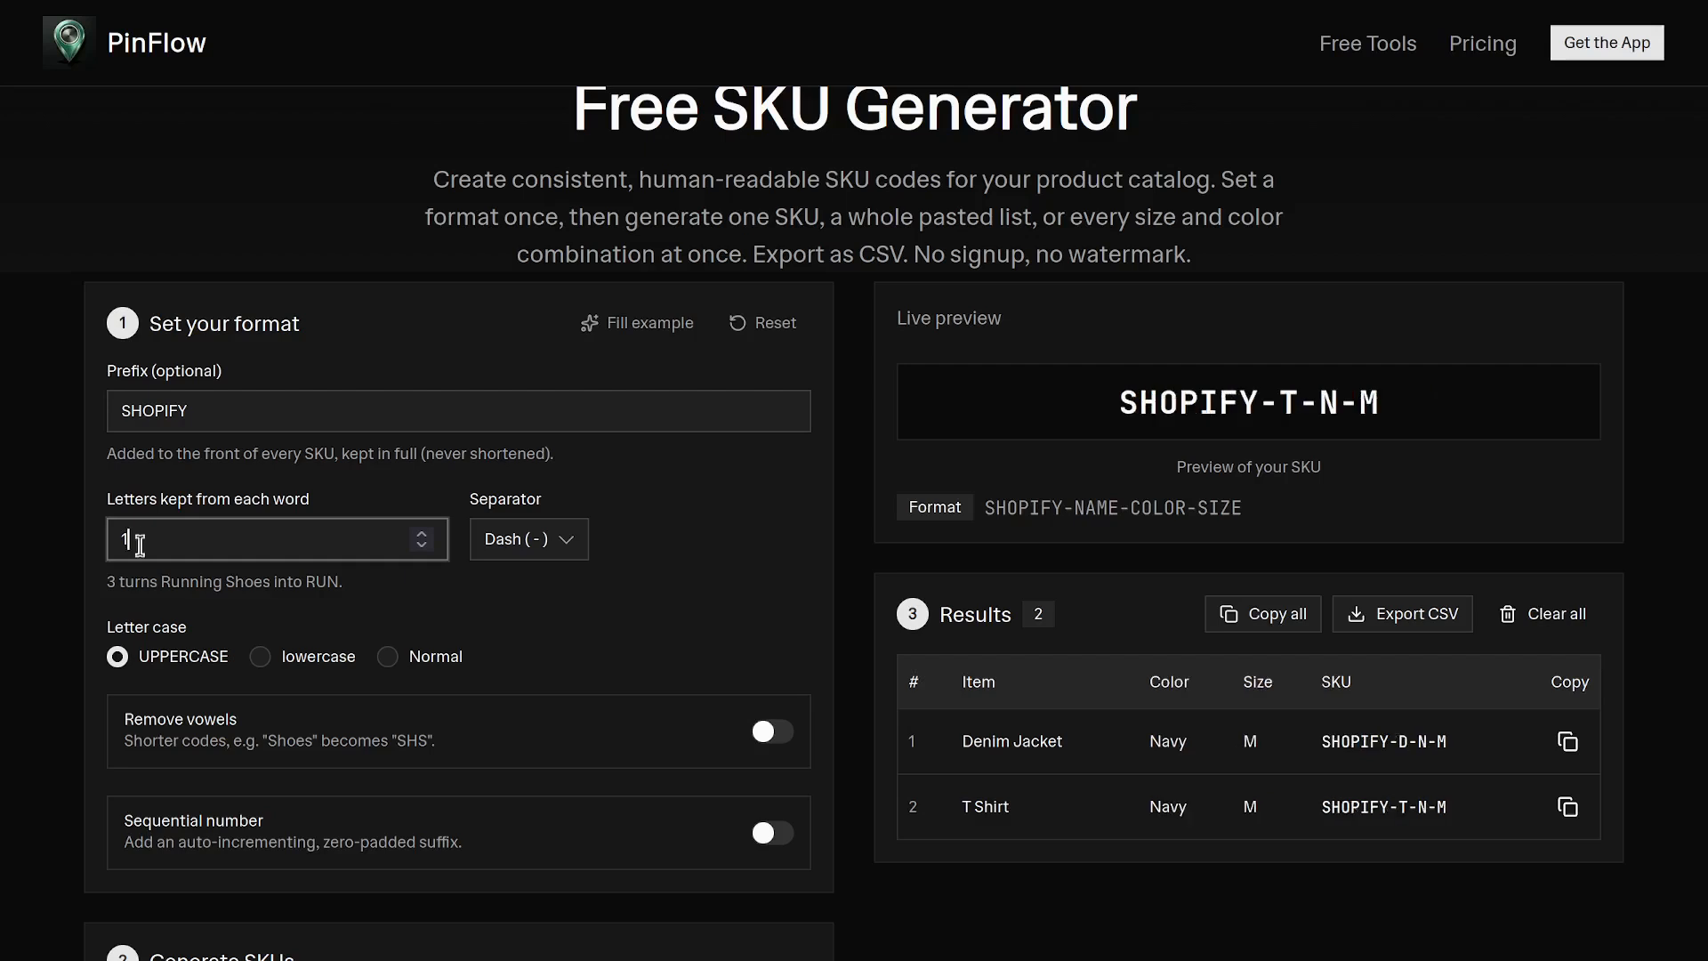
pyautogui.click(423, 535)
pyautogui.click(422, 535)
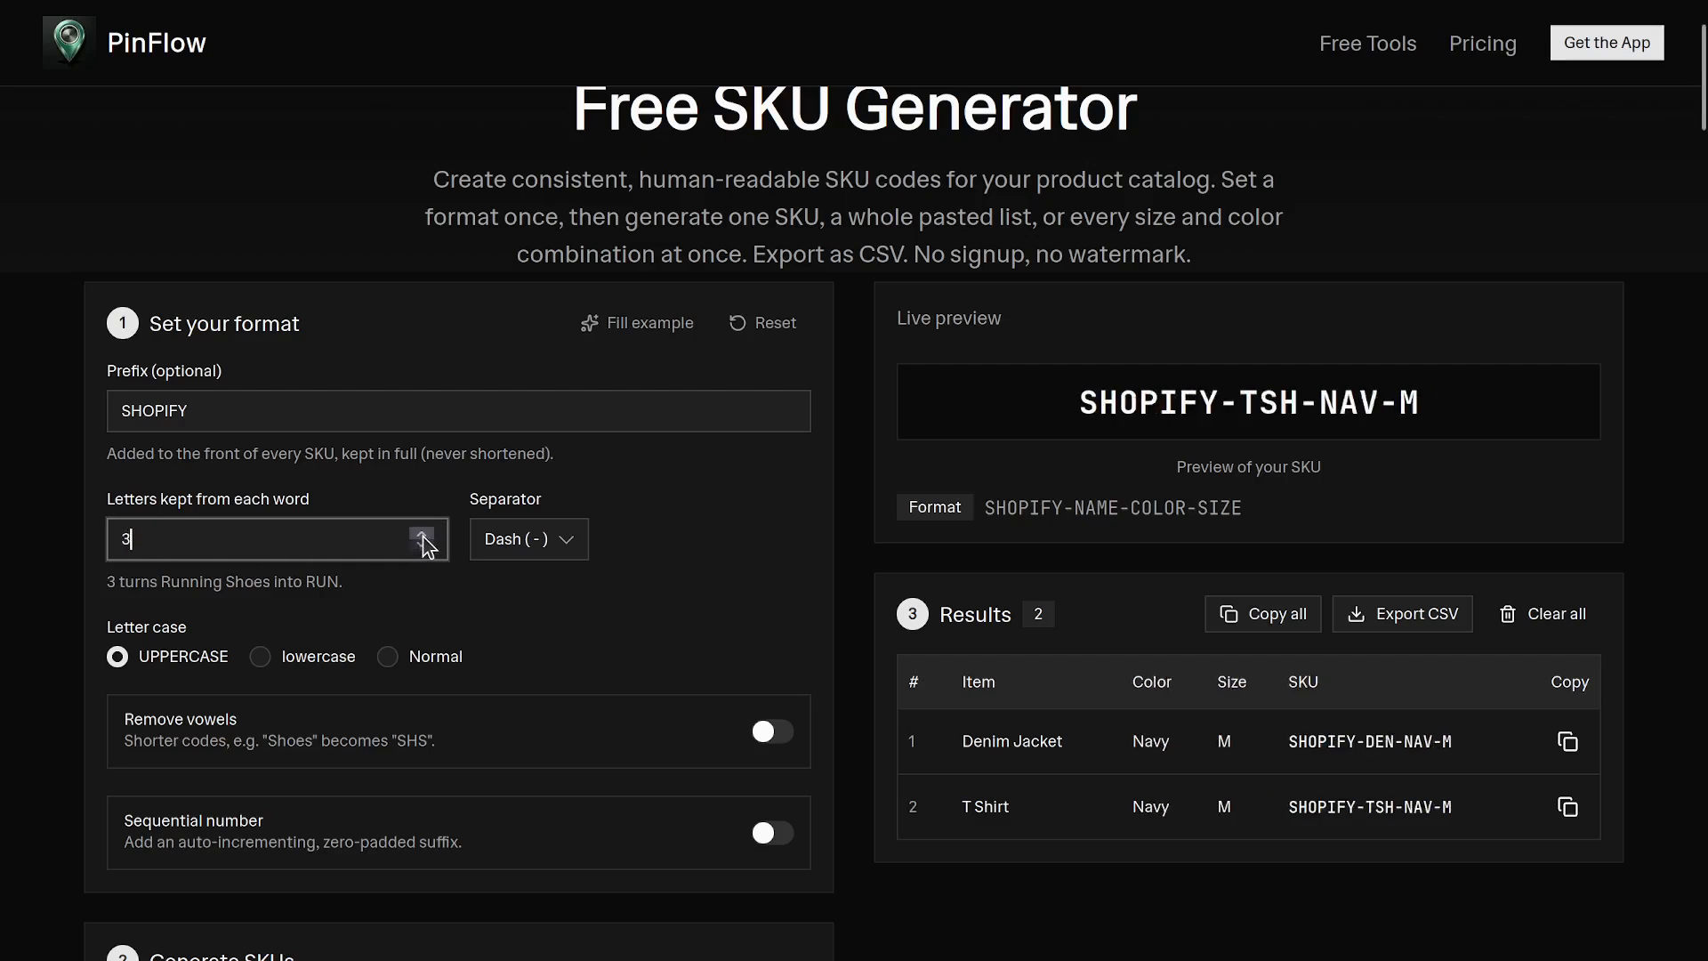
pyautogui.click(568, 489)
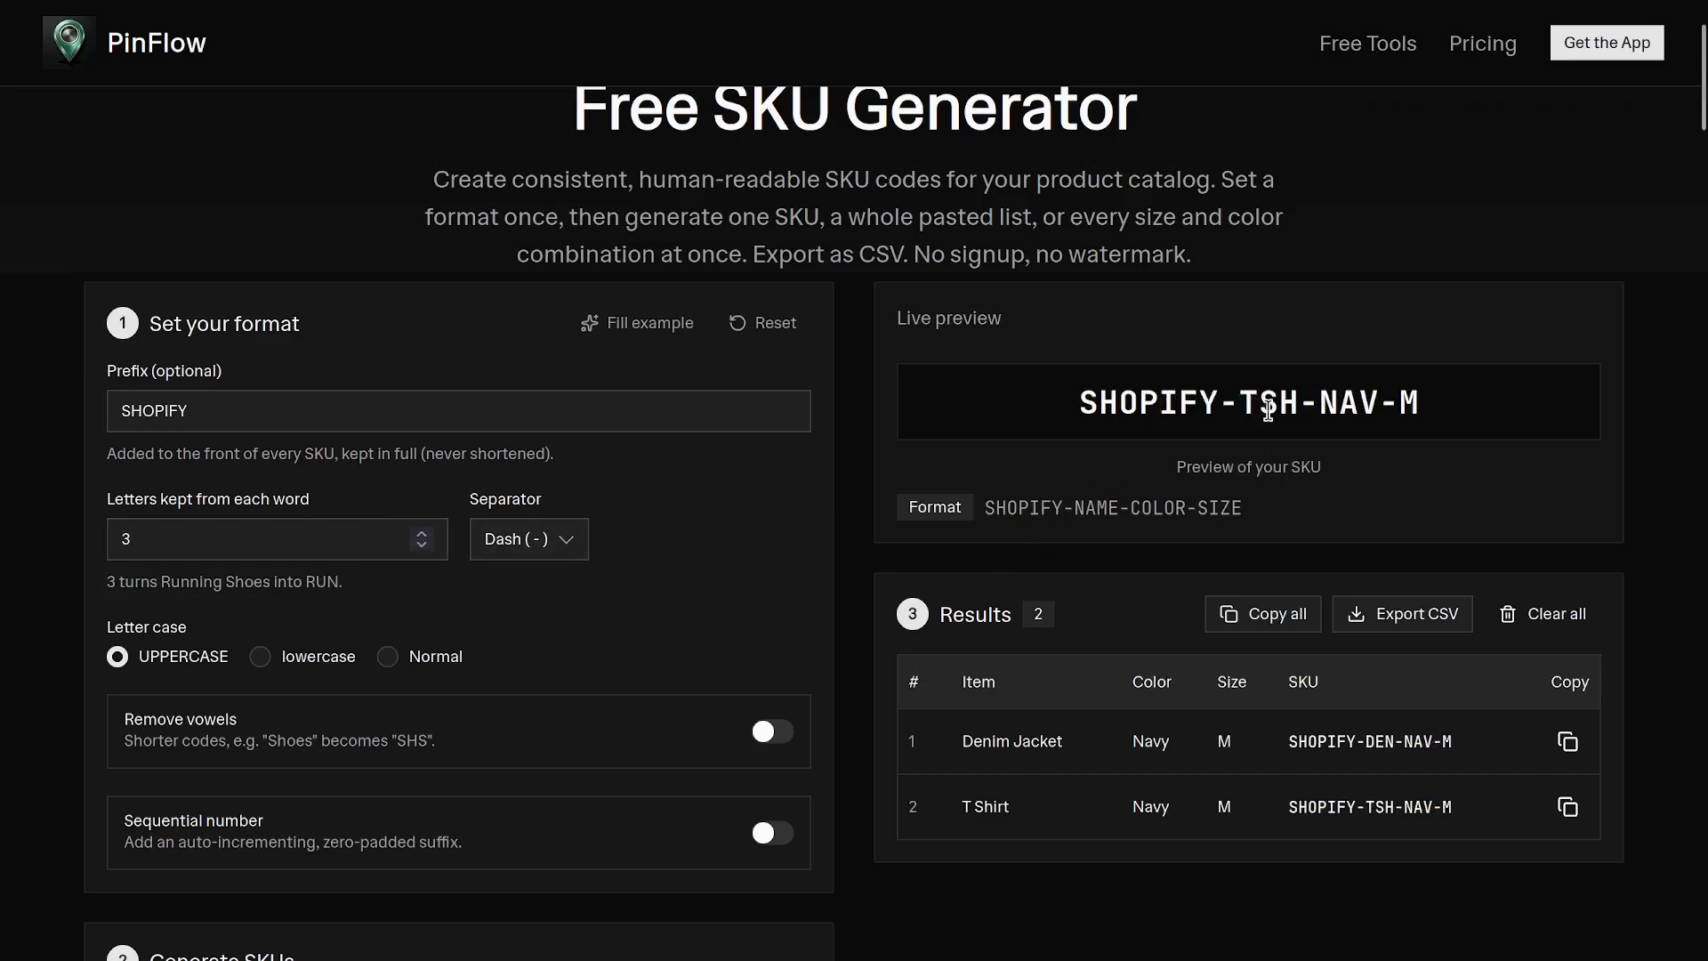
# - Try the Slash and Dot separators for the SKUs and switch back to Dash
pyautogui.click(561, 540)
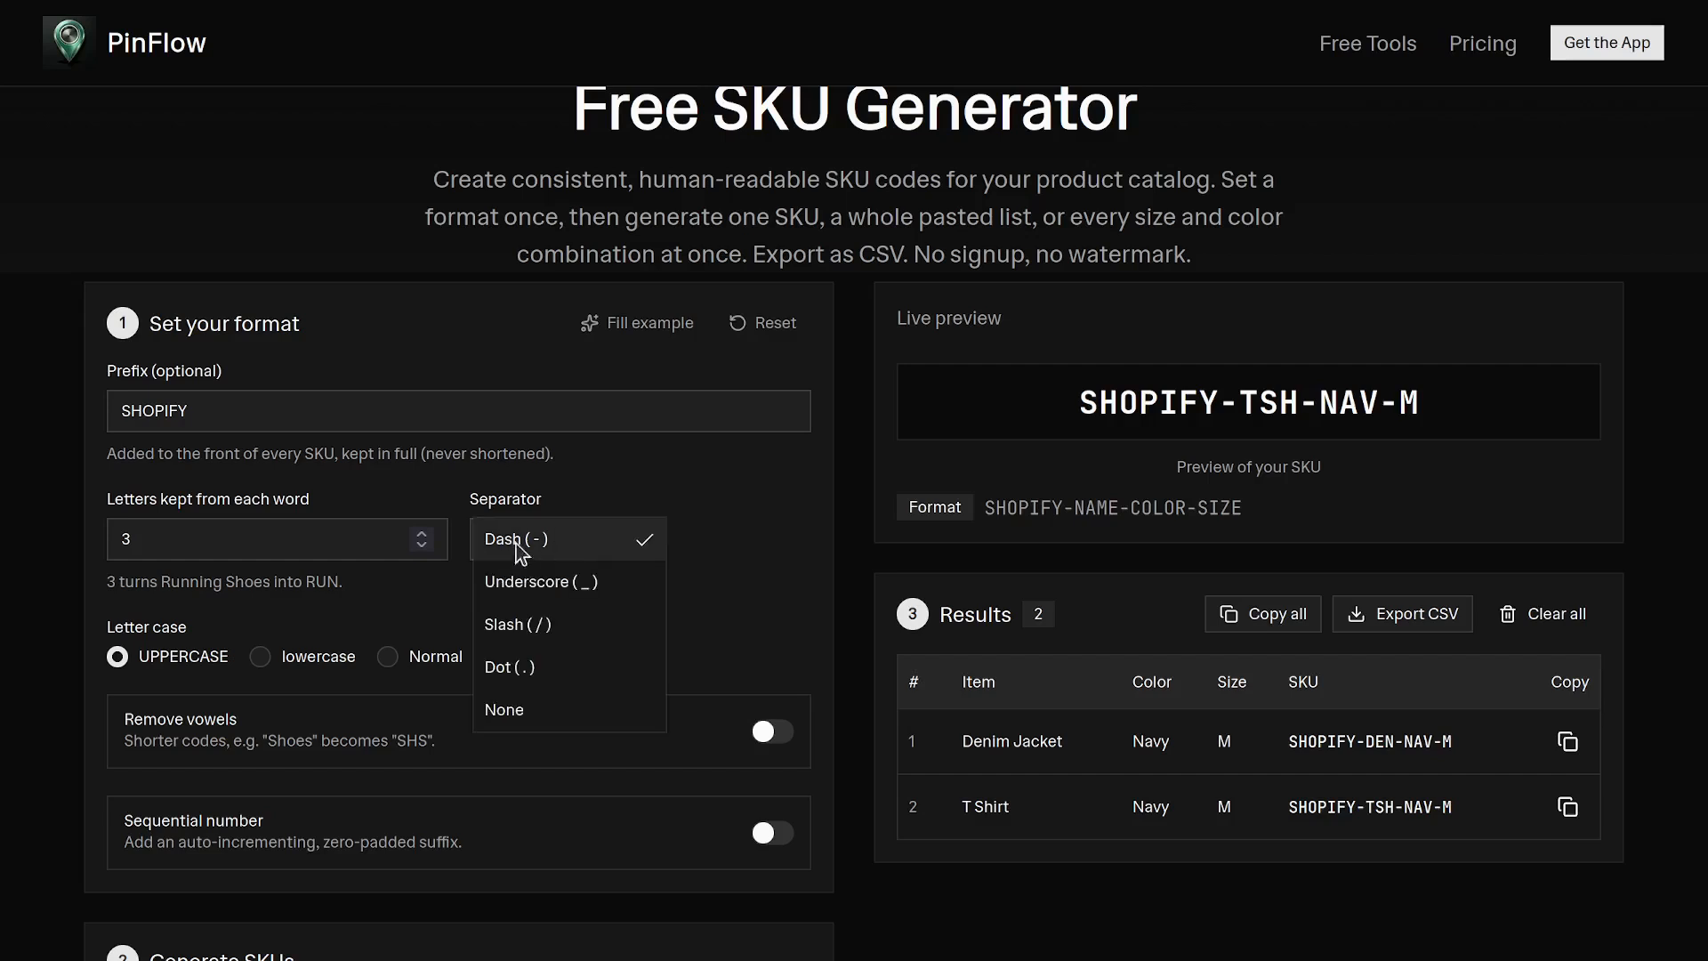
pyautogui.click(520, 623)
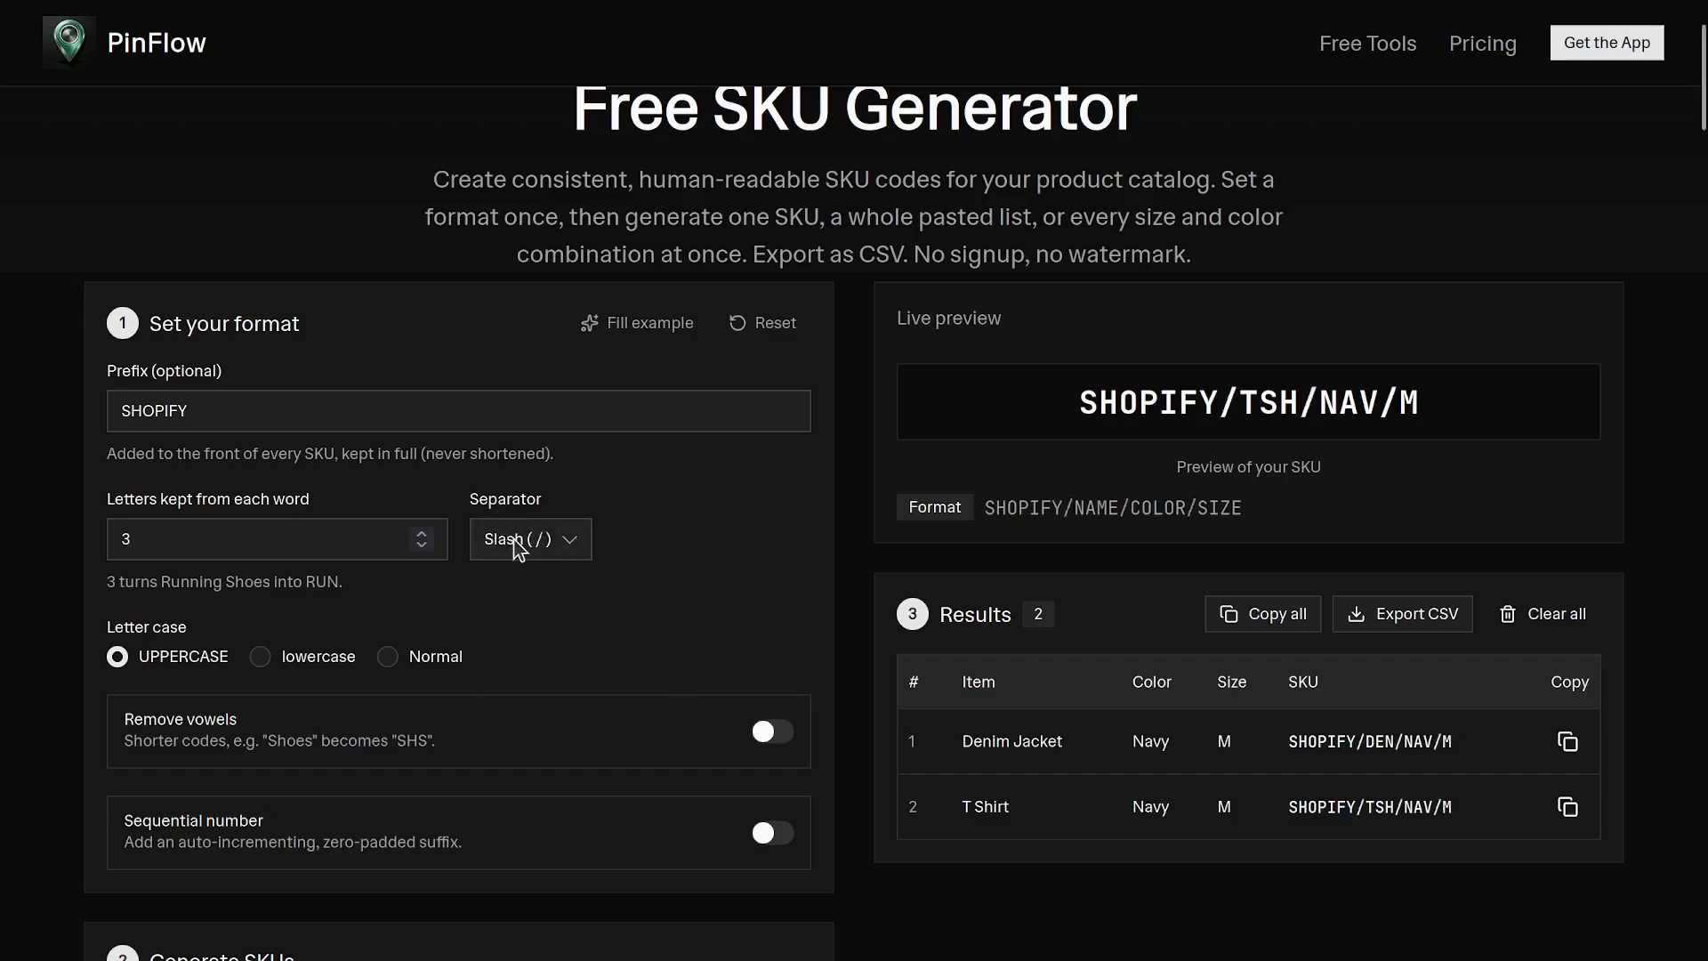
pyautogui.click(518, 548)
pyautogui.click(516, 581)
pyautogui.click(537, 555)
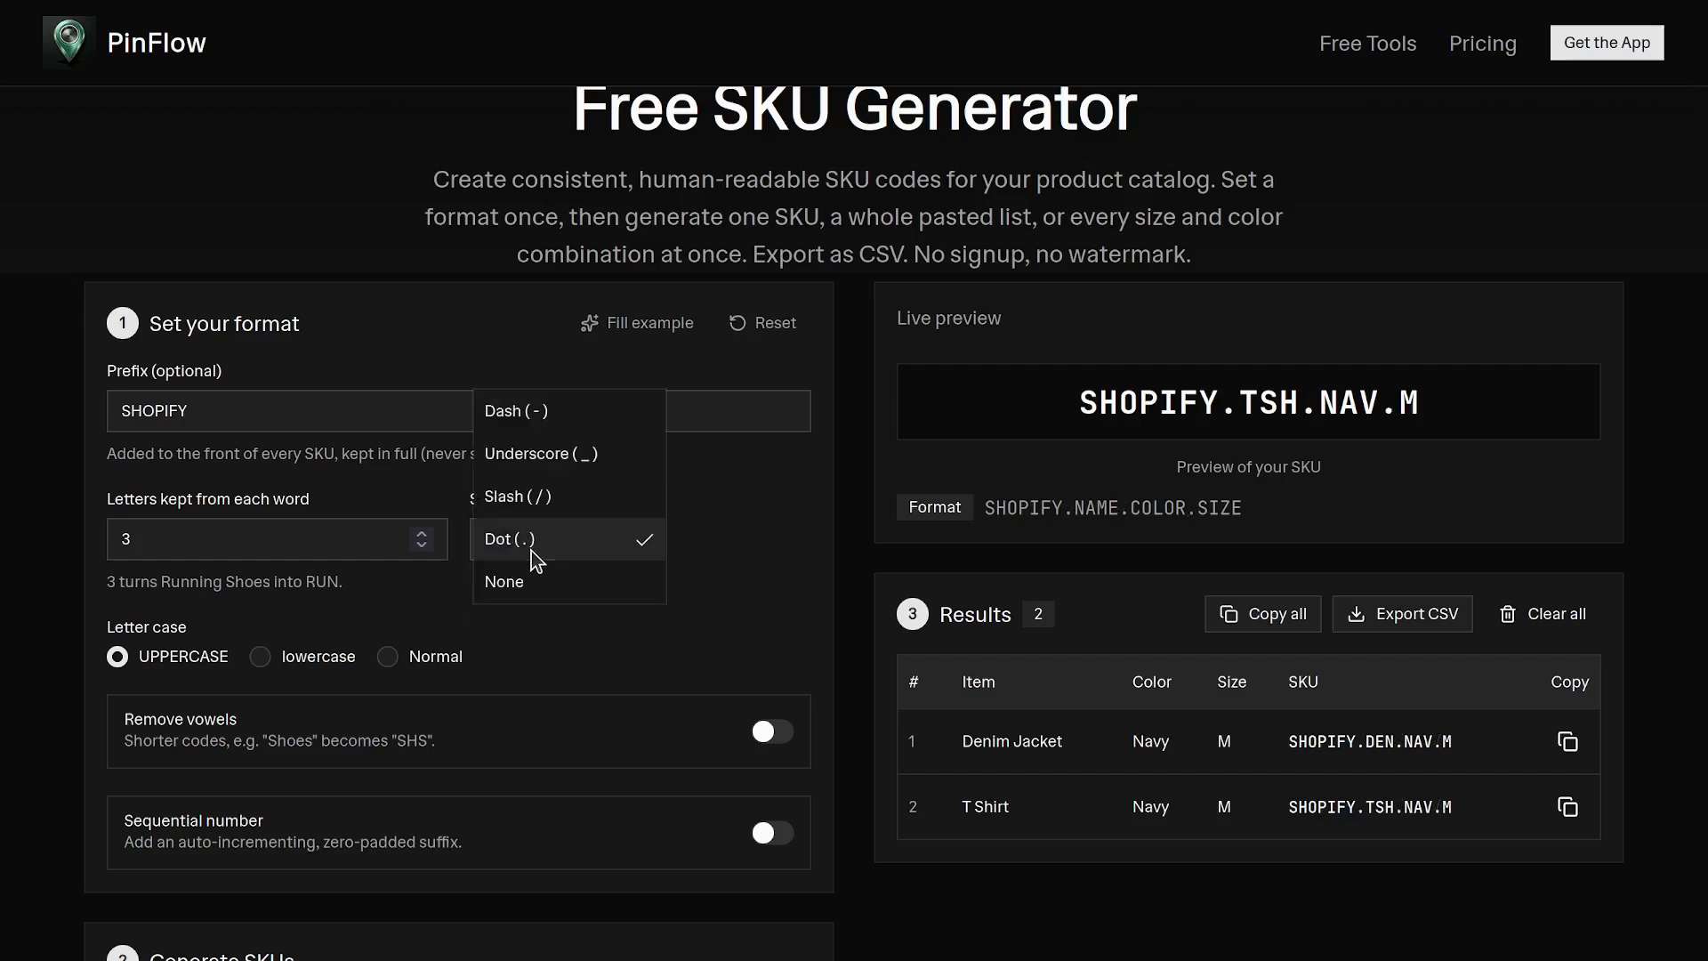
pyautogui.click(539, 418)
# - Examine the Remove vowels and Sequential number options in the SKU format settings
pyautogui.scroll(-2, 711, 605)
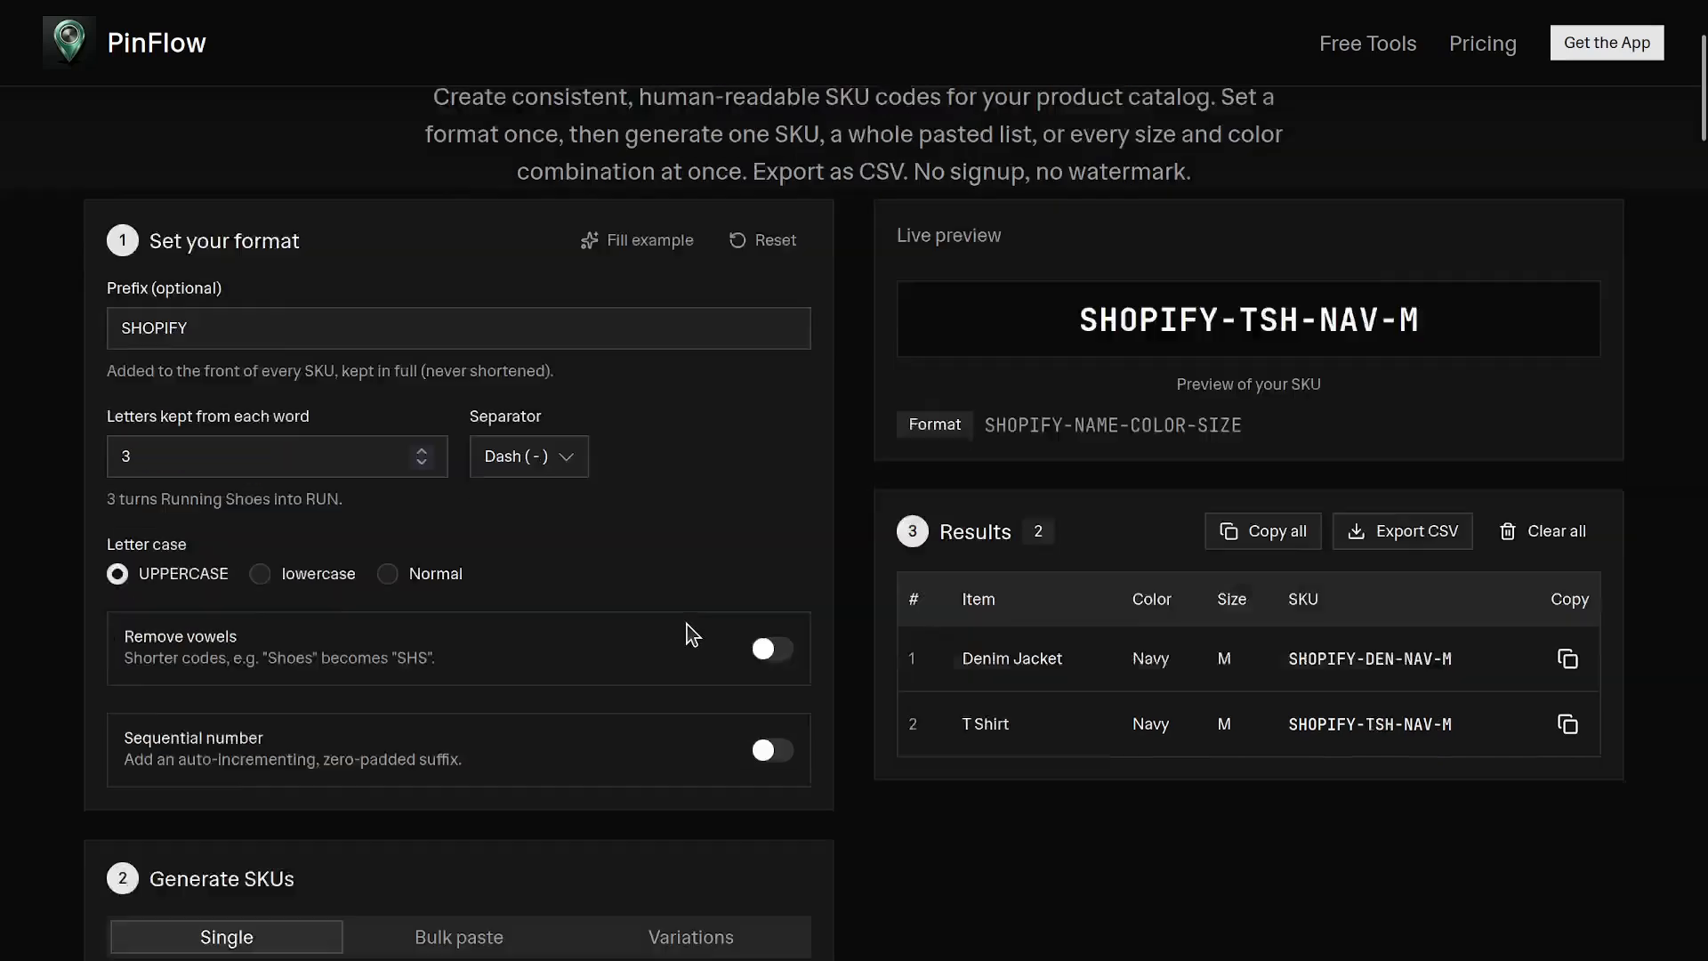
pyautogui.scroll(2, 274, 461)
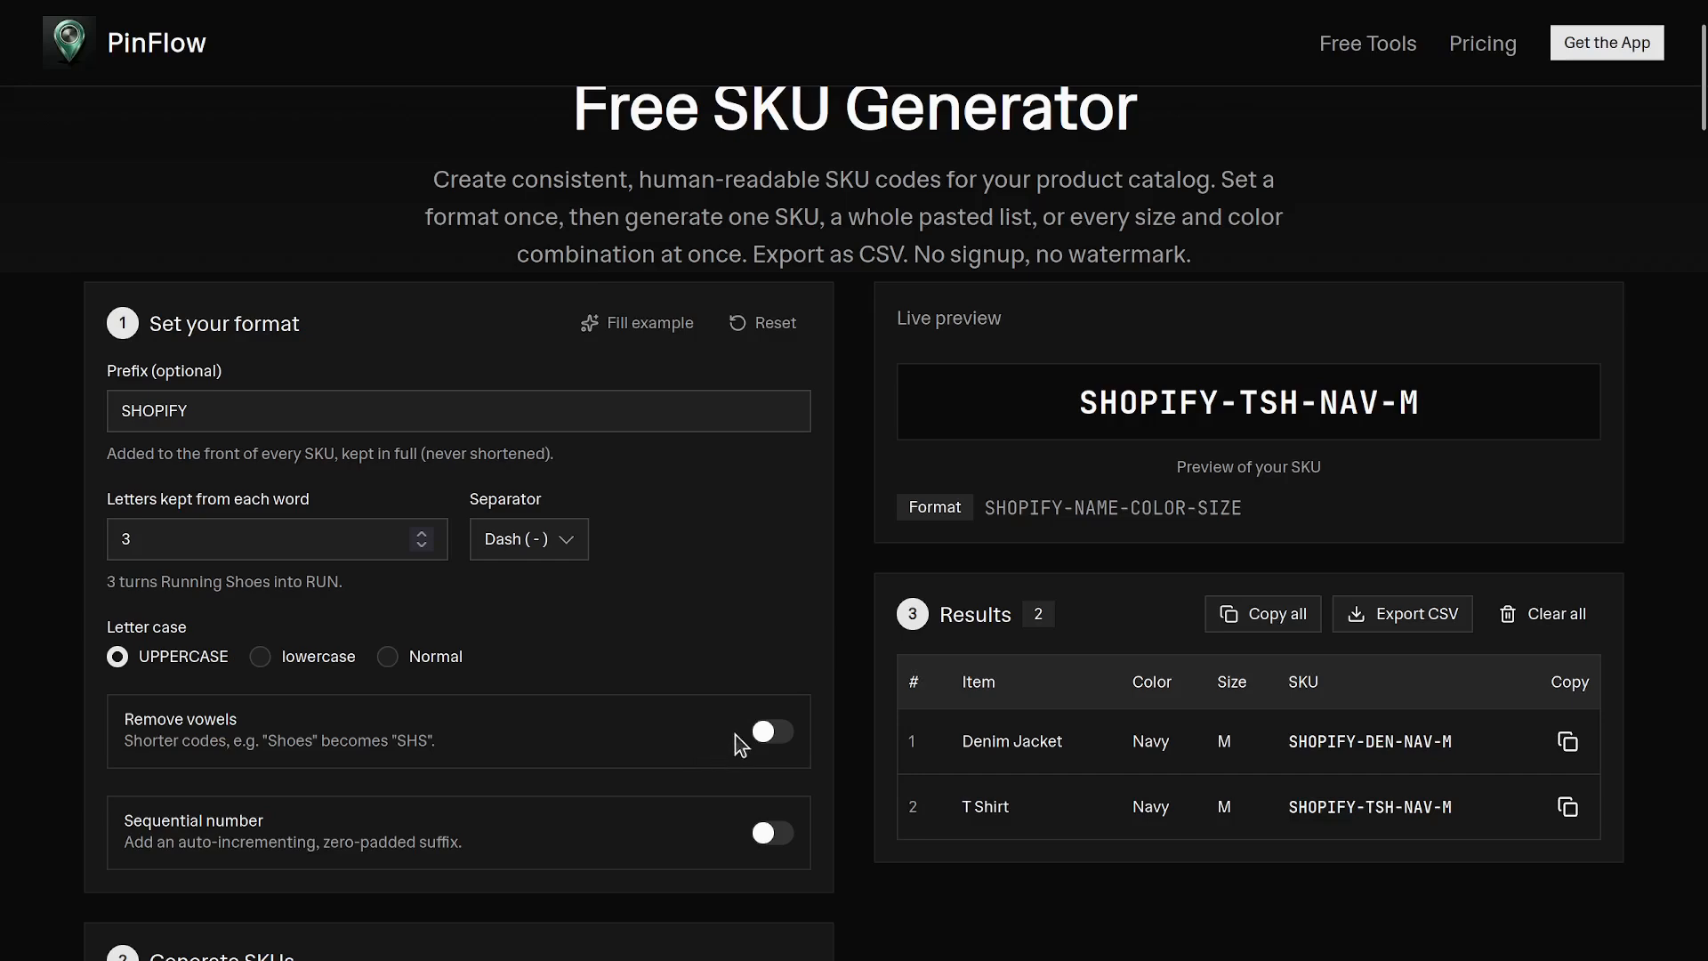
pyautogui.scroll(-4, 298, 678)
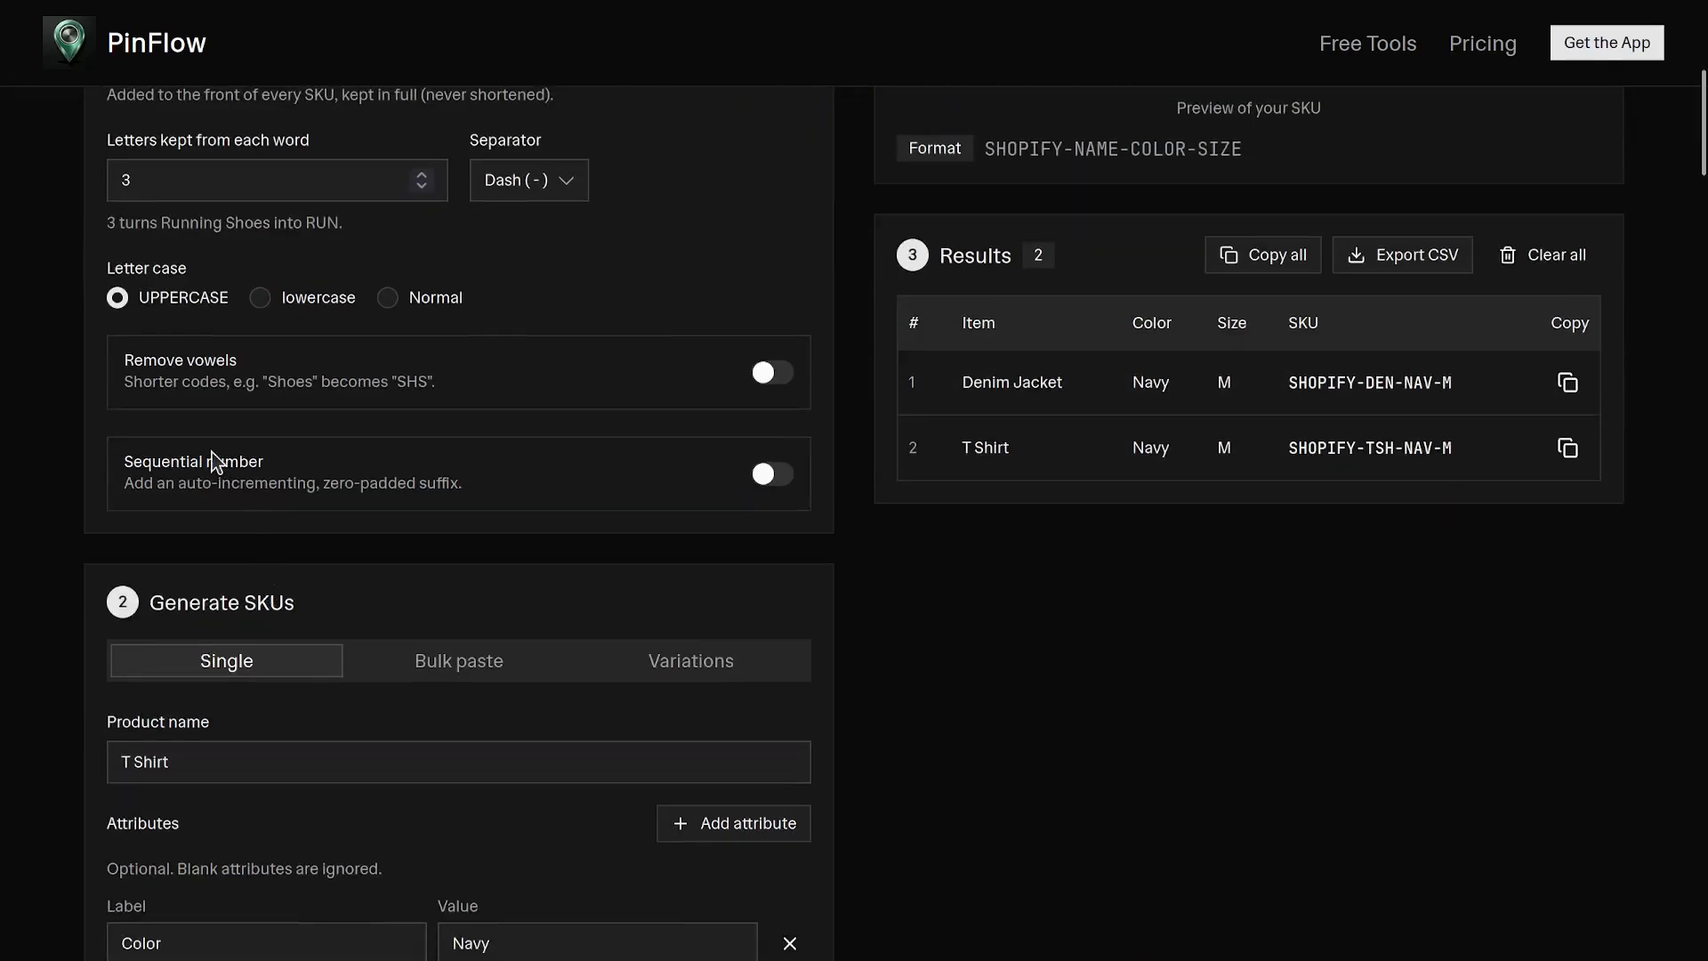
pyautogui.scroll(2, 876, 567)
pyautogui.scroll(-5, 499, 743)
pyautogui.scroll(8, 614, 534)
pyautogui.scroll(-8, 605, 547)
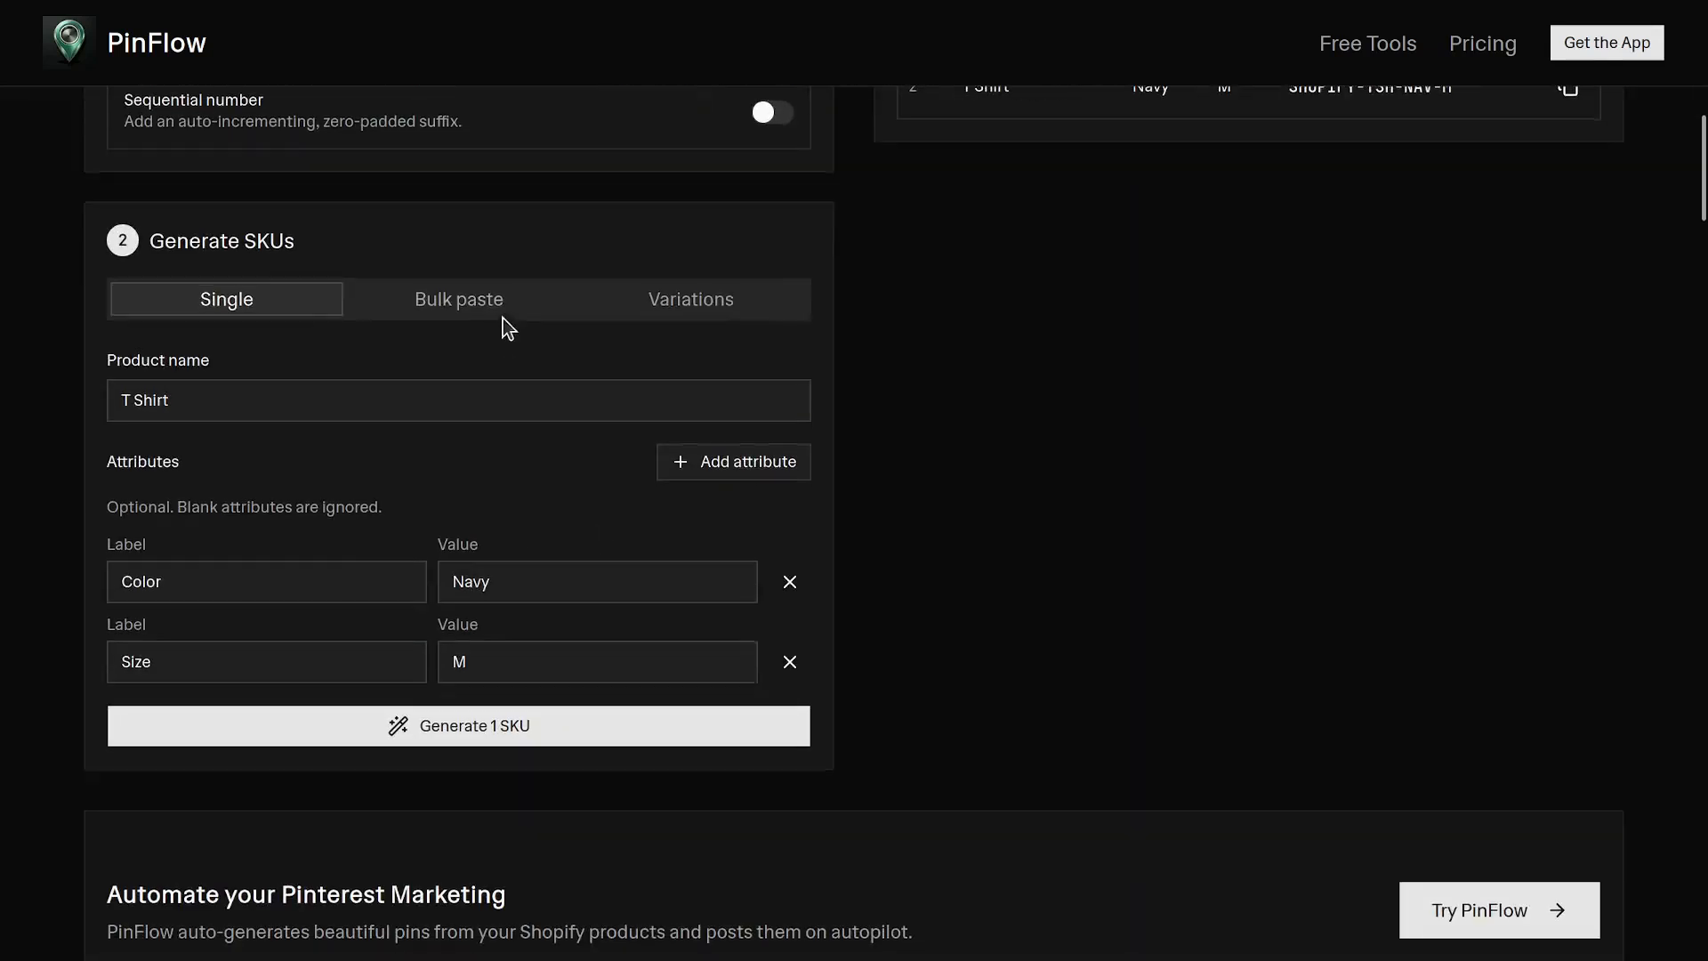
# - Generate SKUs in bulk for Running Shoes, Yoga Mat, Water Bottle and Canvas Tote Bag with color Navy and size M
pyautogui.click(503, 311)
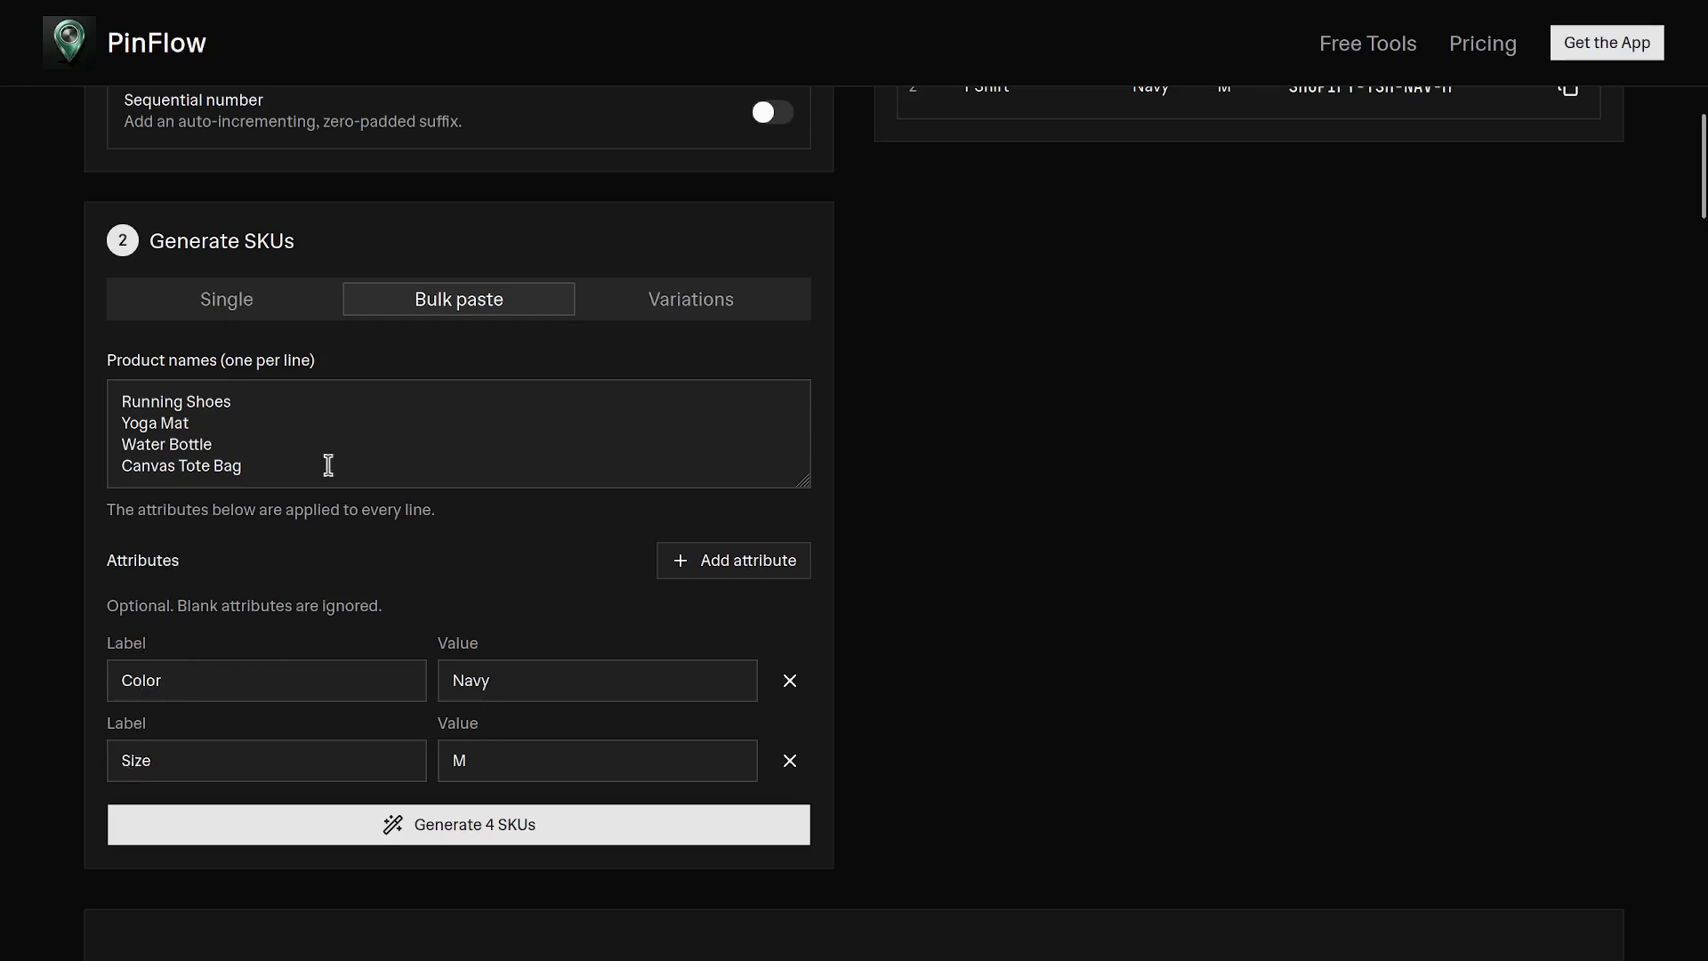
pyautogui.moveTo(110, 402); pyautogui.dragTo(266, 419)
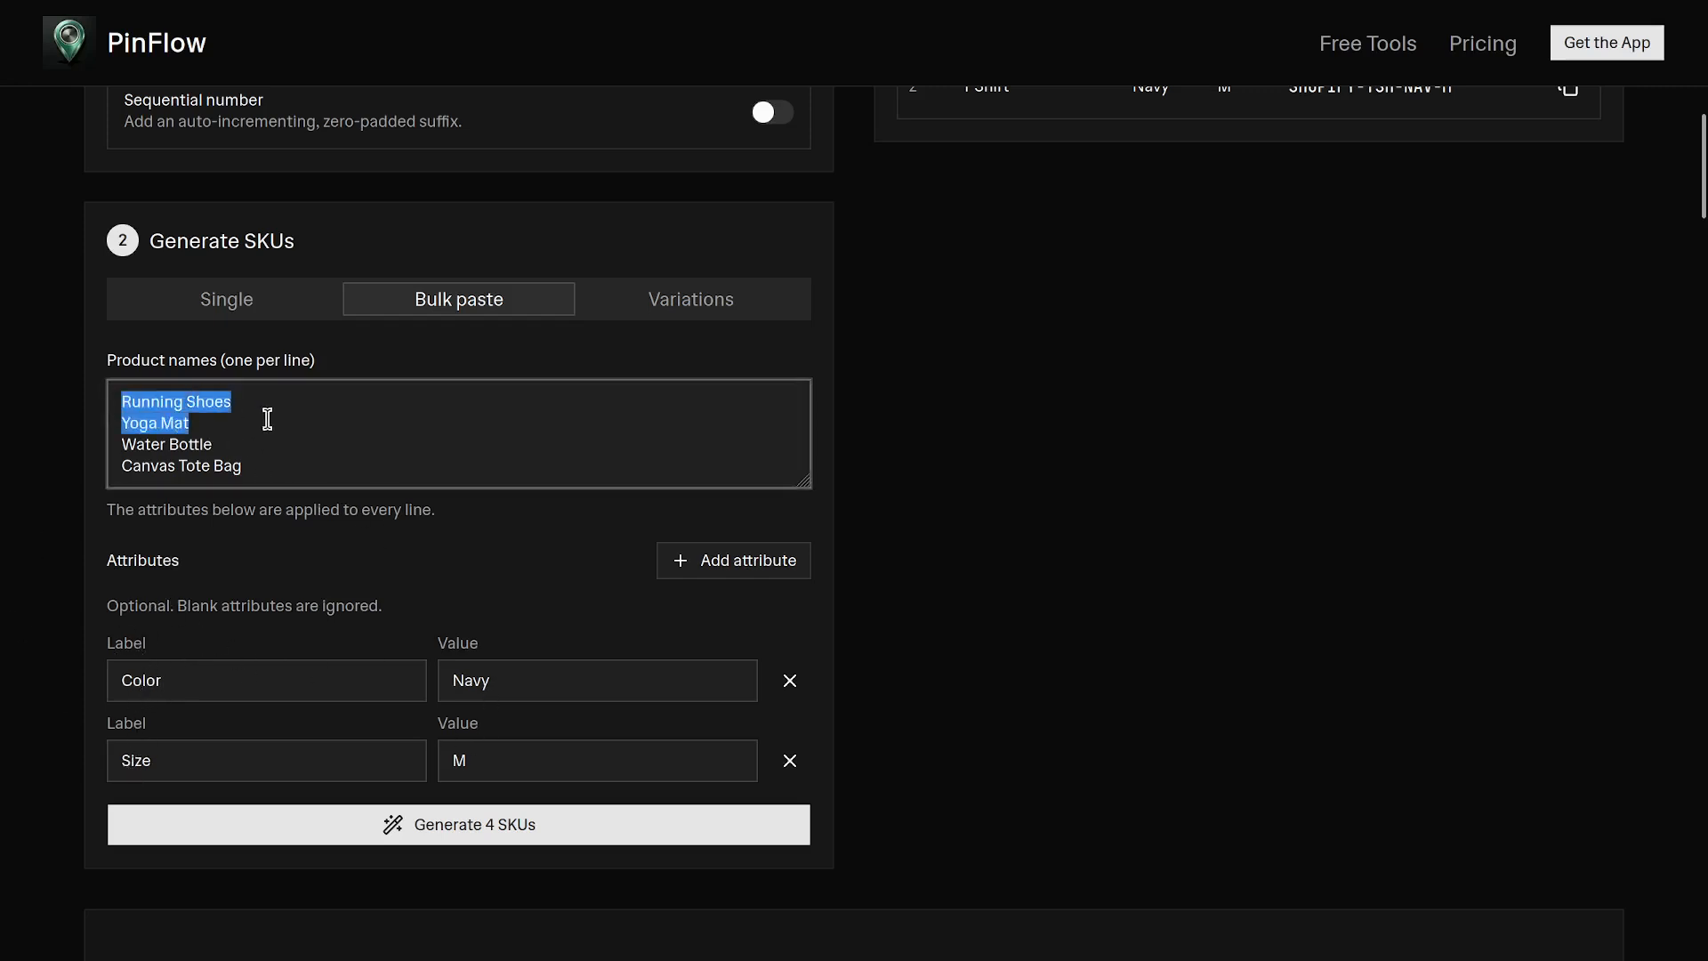
pyautogui.click(186, 418)
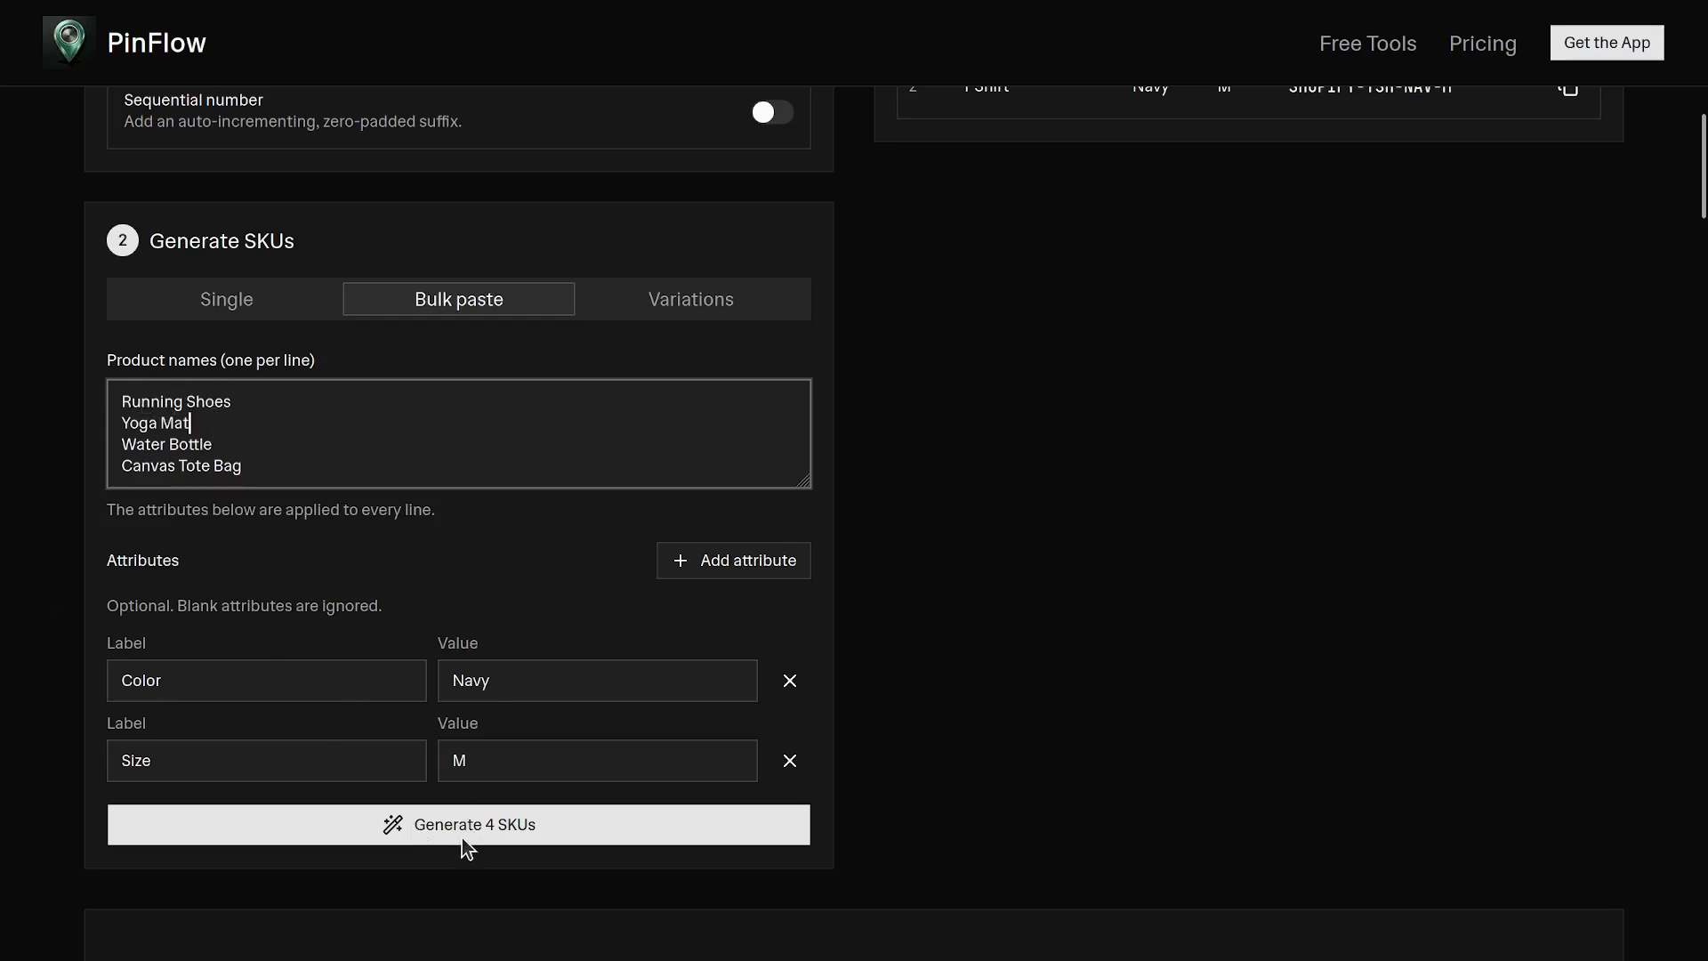
pyautogui.scroll(7, 1254, 527)
pyautogui.scroll(-9, 1038, 344)
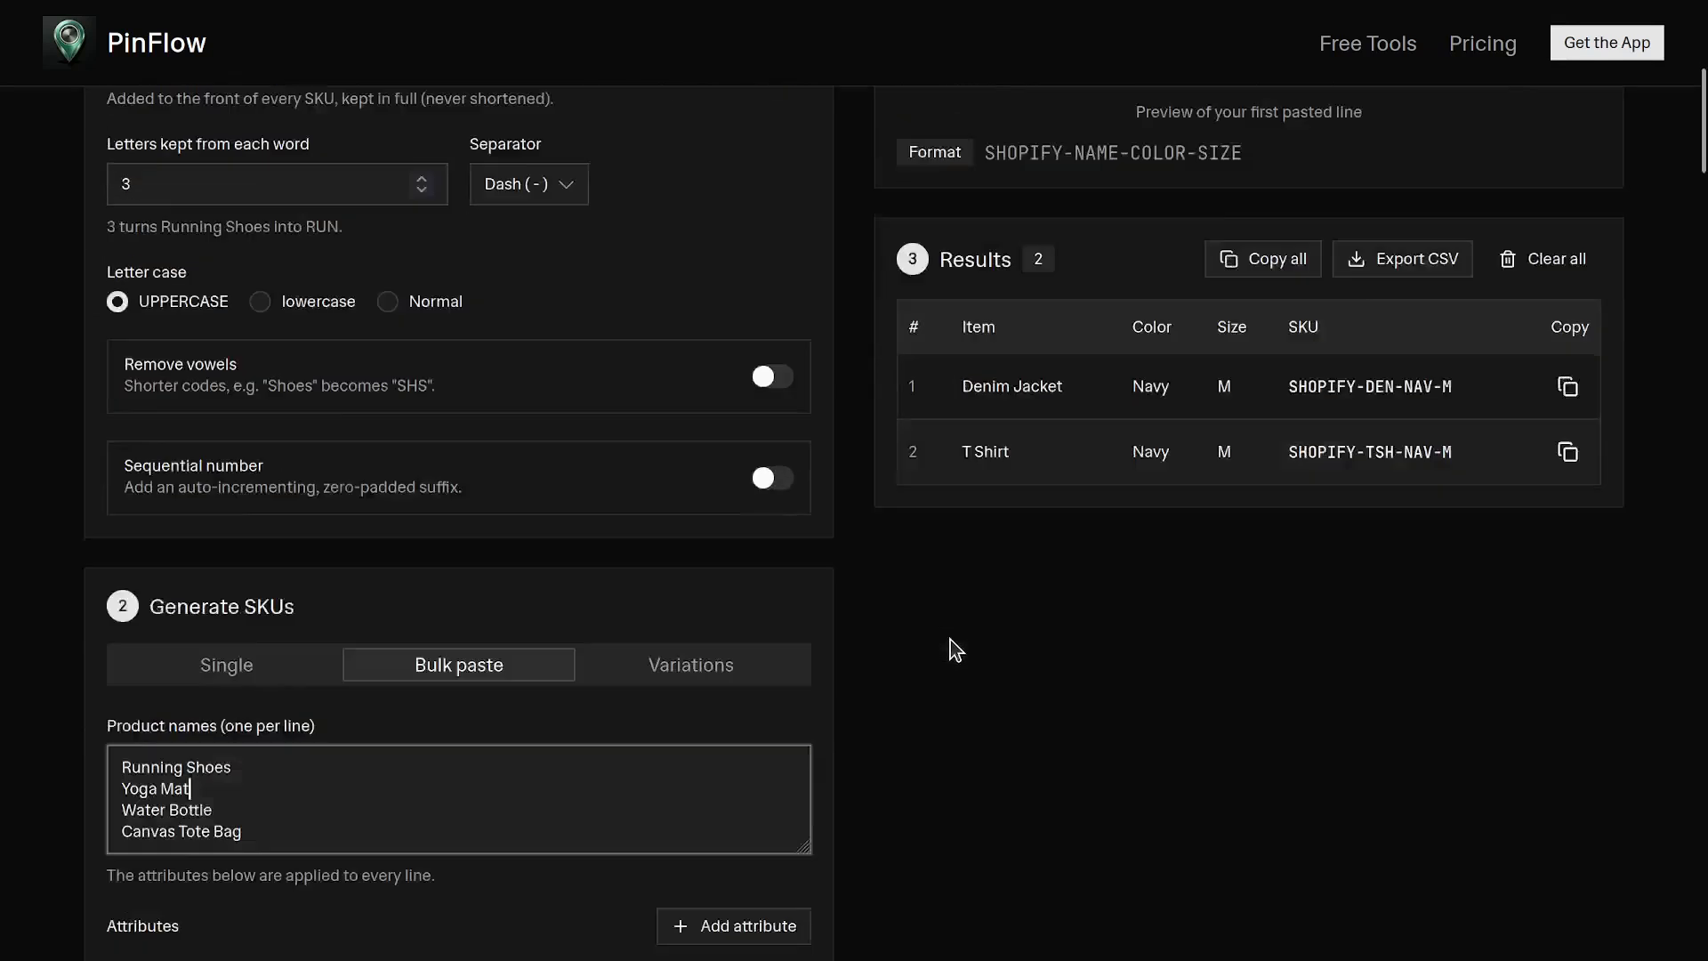
pyautogui.click(527, 649)
pyautogui.scroll(4, 1129, 523)
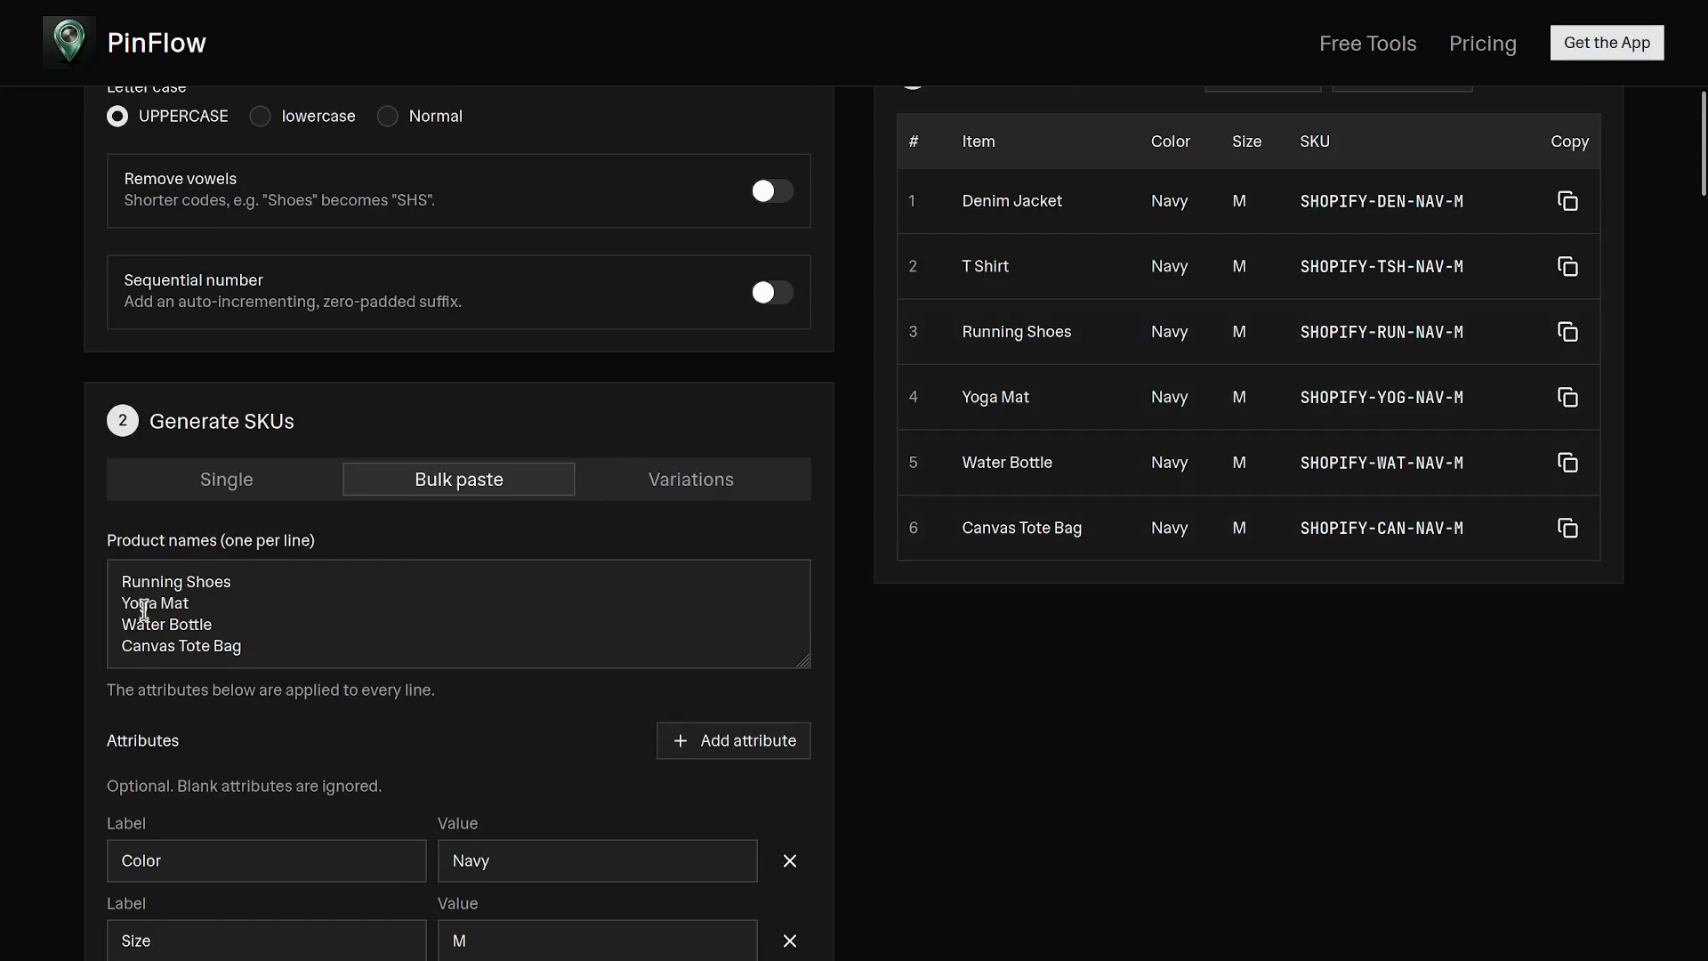
pyautogui.scroll(-4, 690, 649)
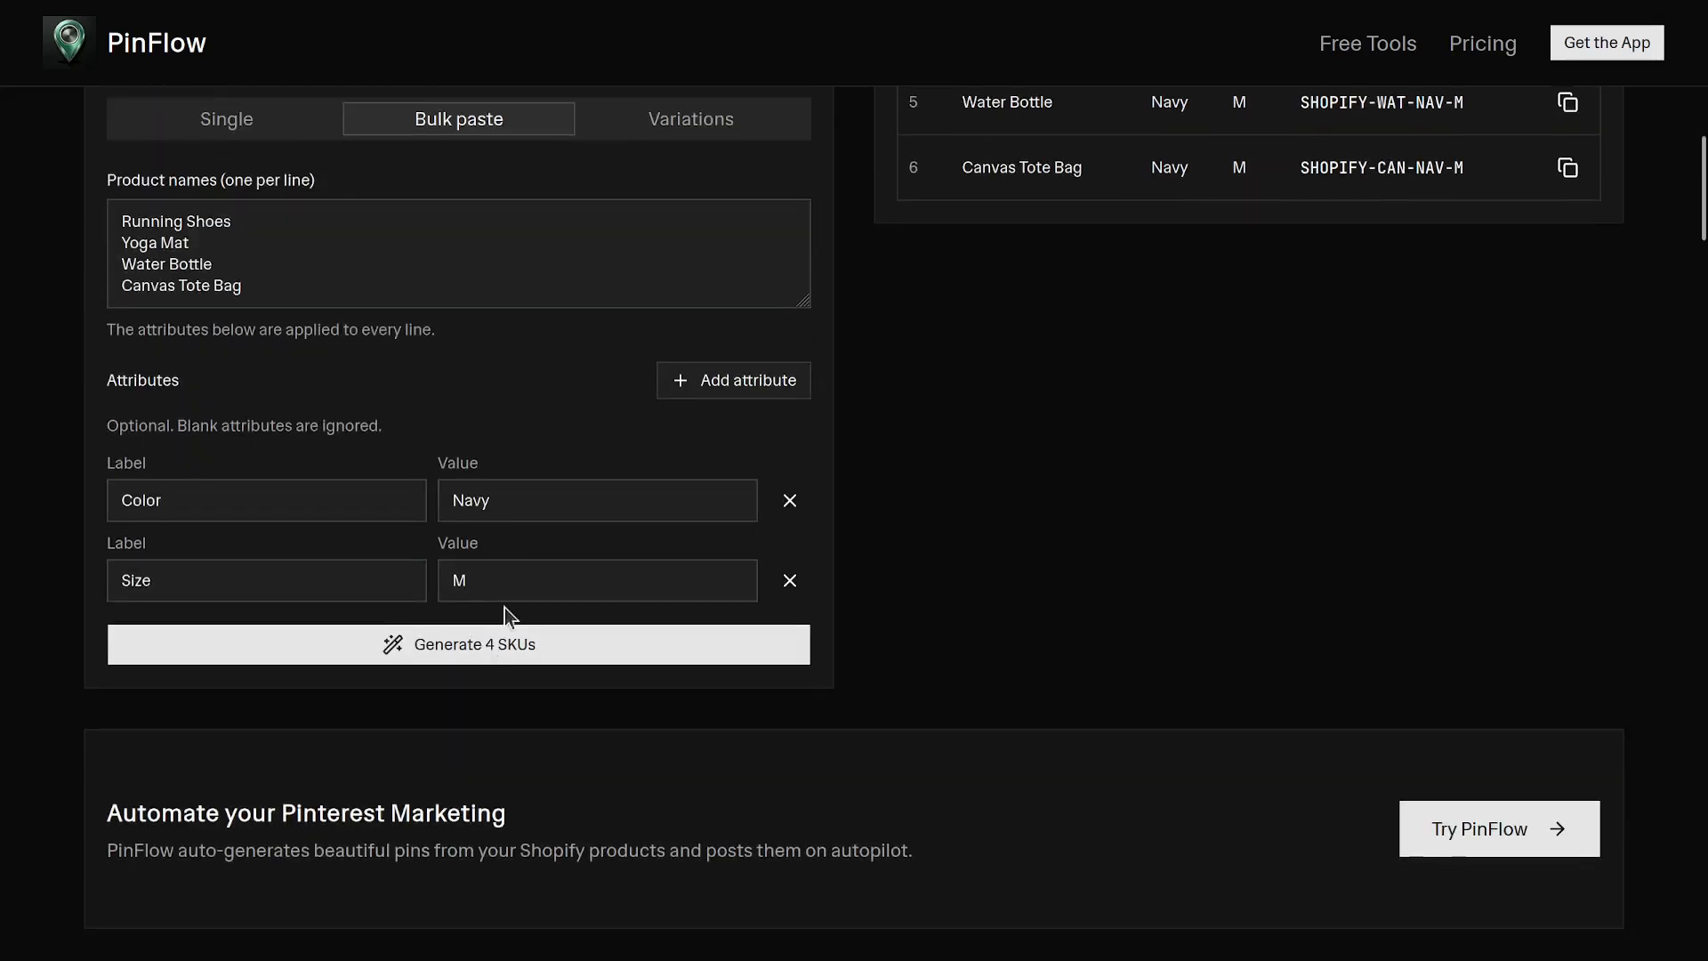
pyautogui.scroll(6, 1258, 477)
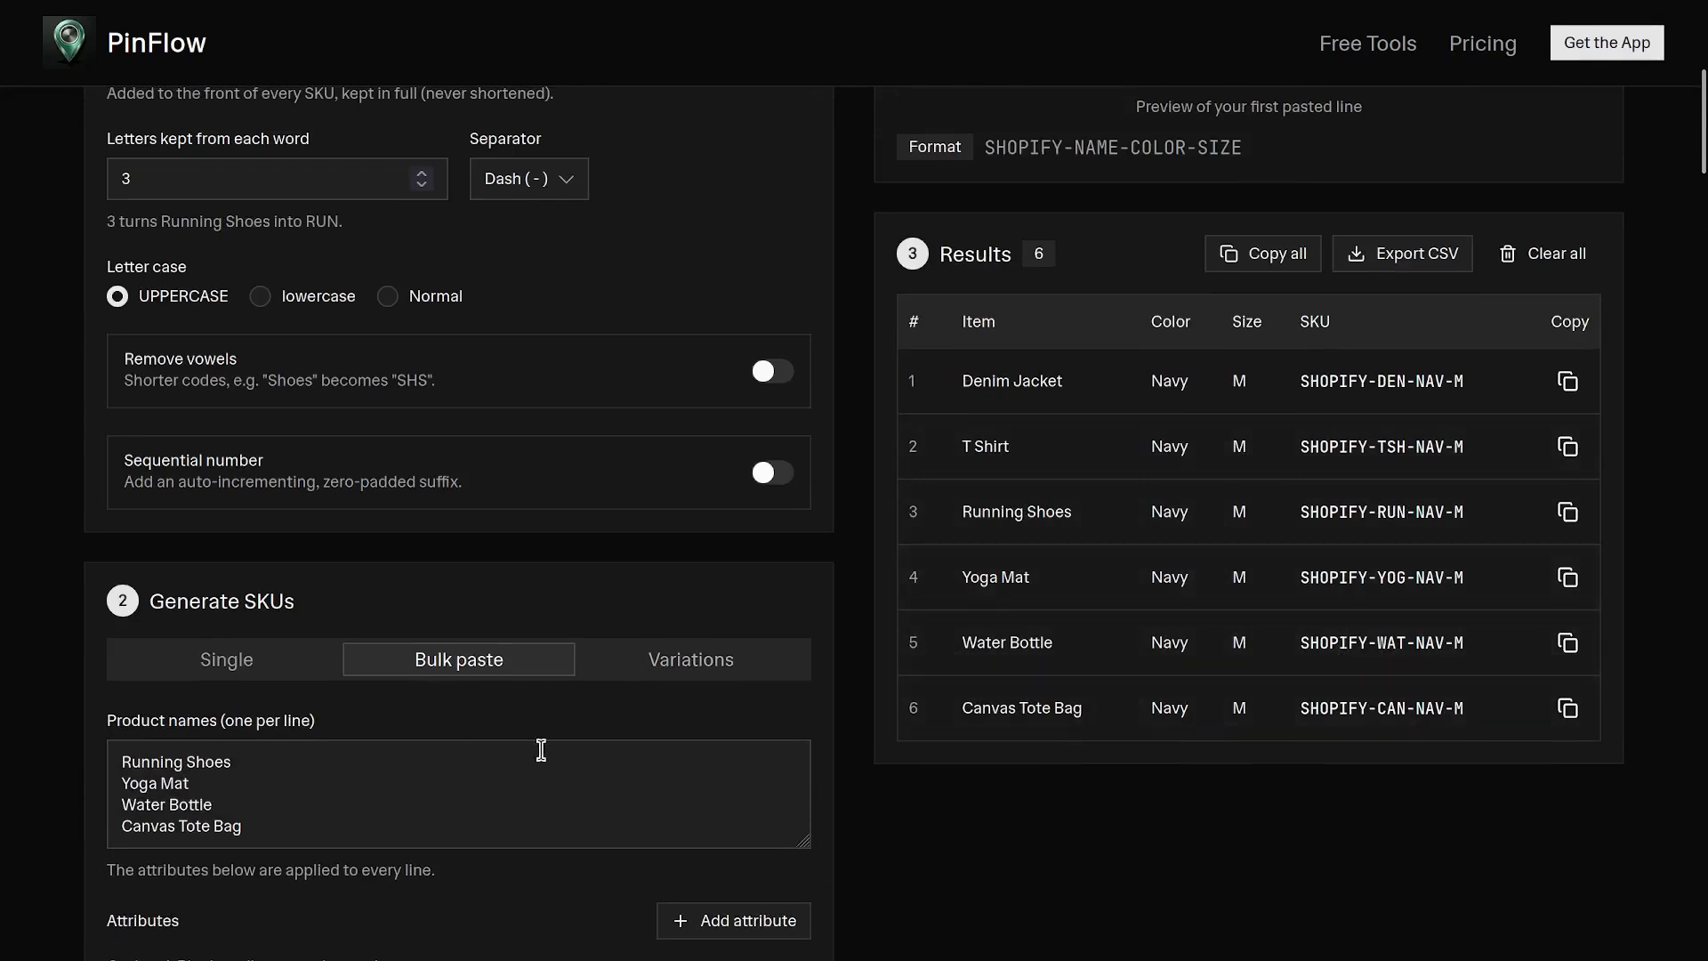
# - Generate variation SKUs for the T-Shirt from every combination of sizes S, M, L and colors Red, Blue, Green
pyautogui.click(671, 659)
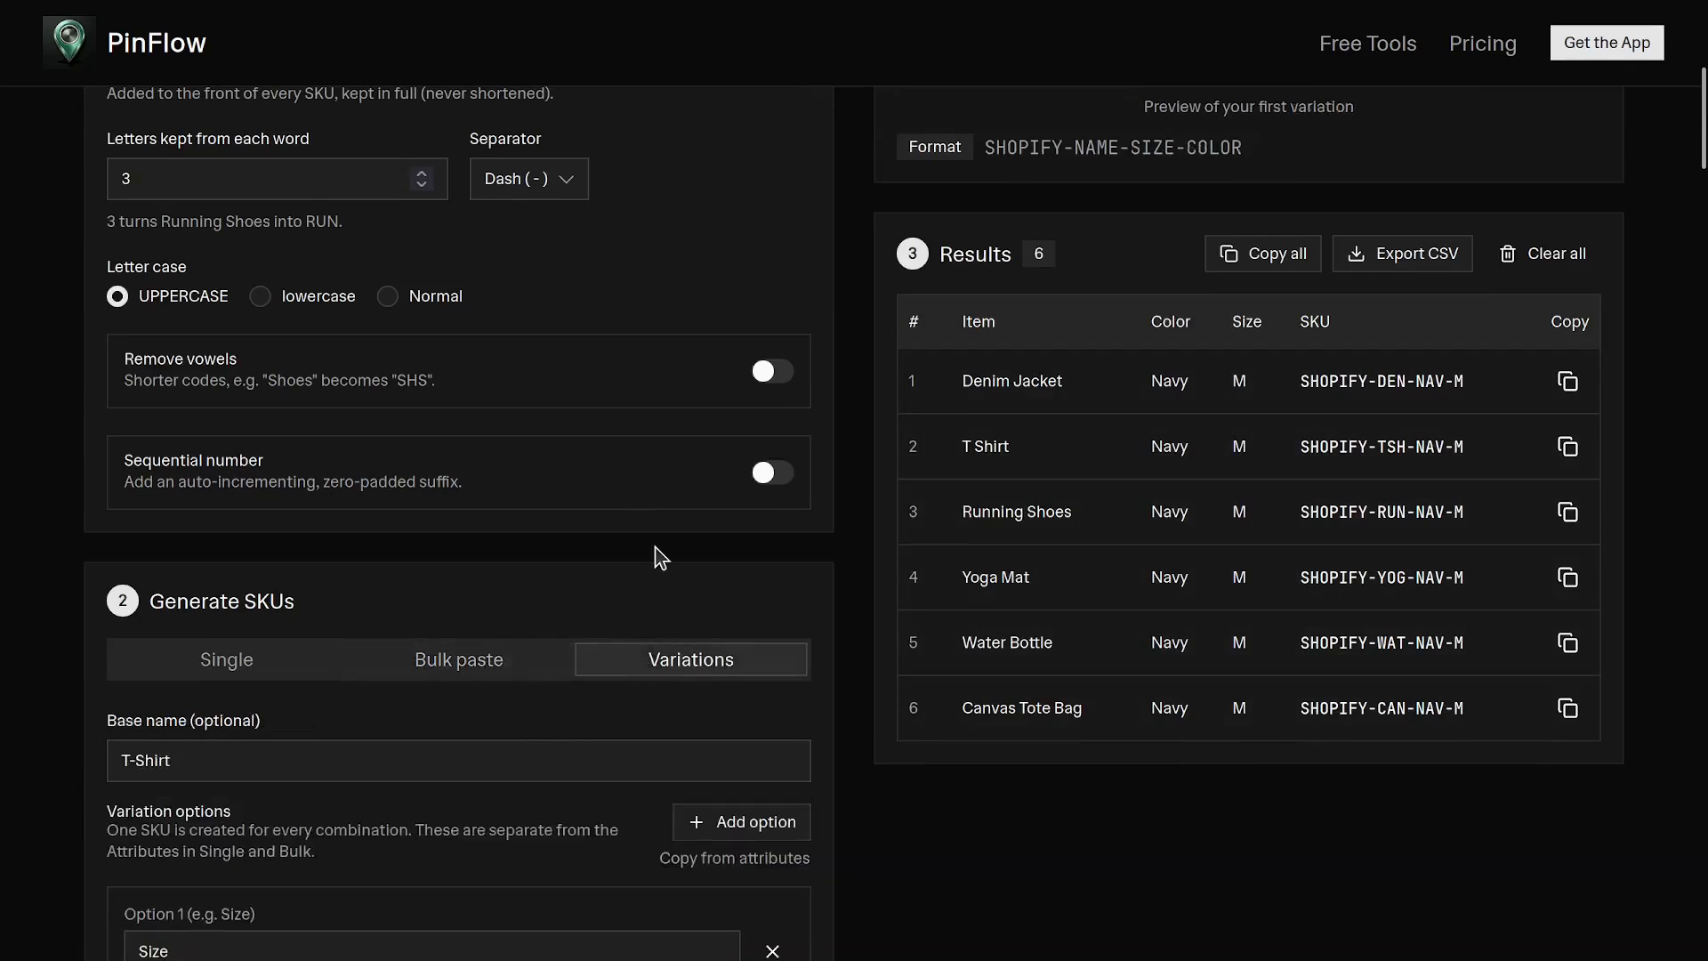
pyautogui.scroll(-4, 444, 605)
pyautogui.scroll(-2, 143, 345)
pyautogui.scroll(2, 143, 345)
pyautogui.scroll(-2, 225, 590)
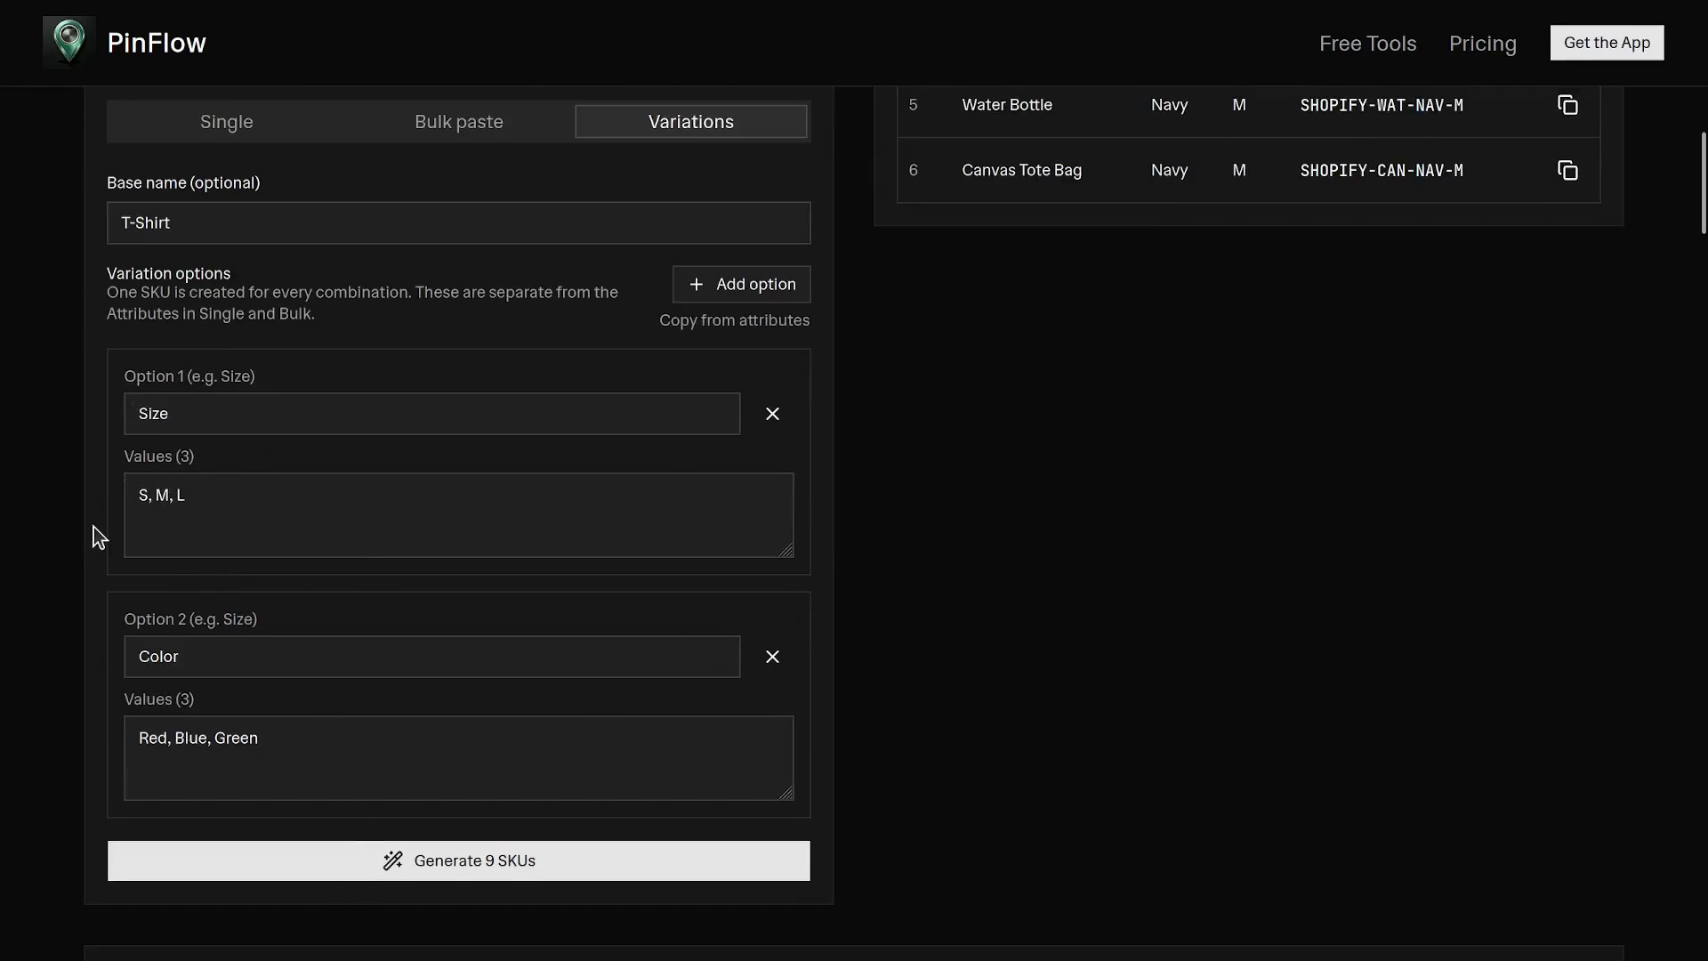
pyautogui.scroll(1, 1234, 570)
pyautogui.scroll(-1, 1068, 649)
pyautogui.click(403, 856)
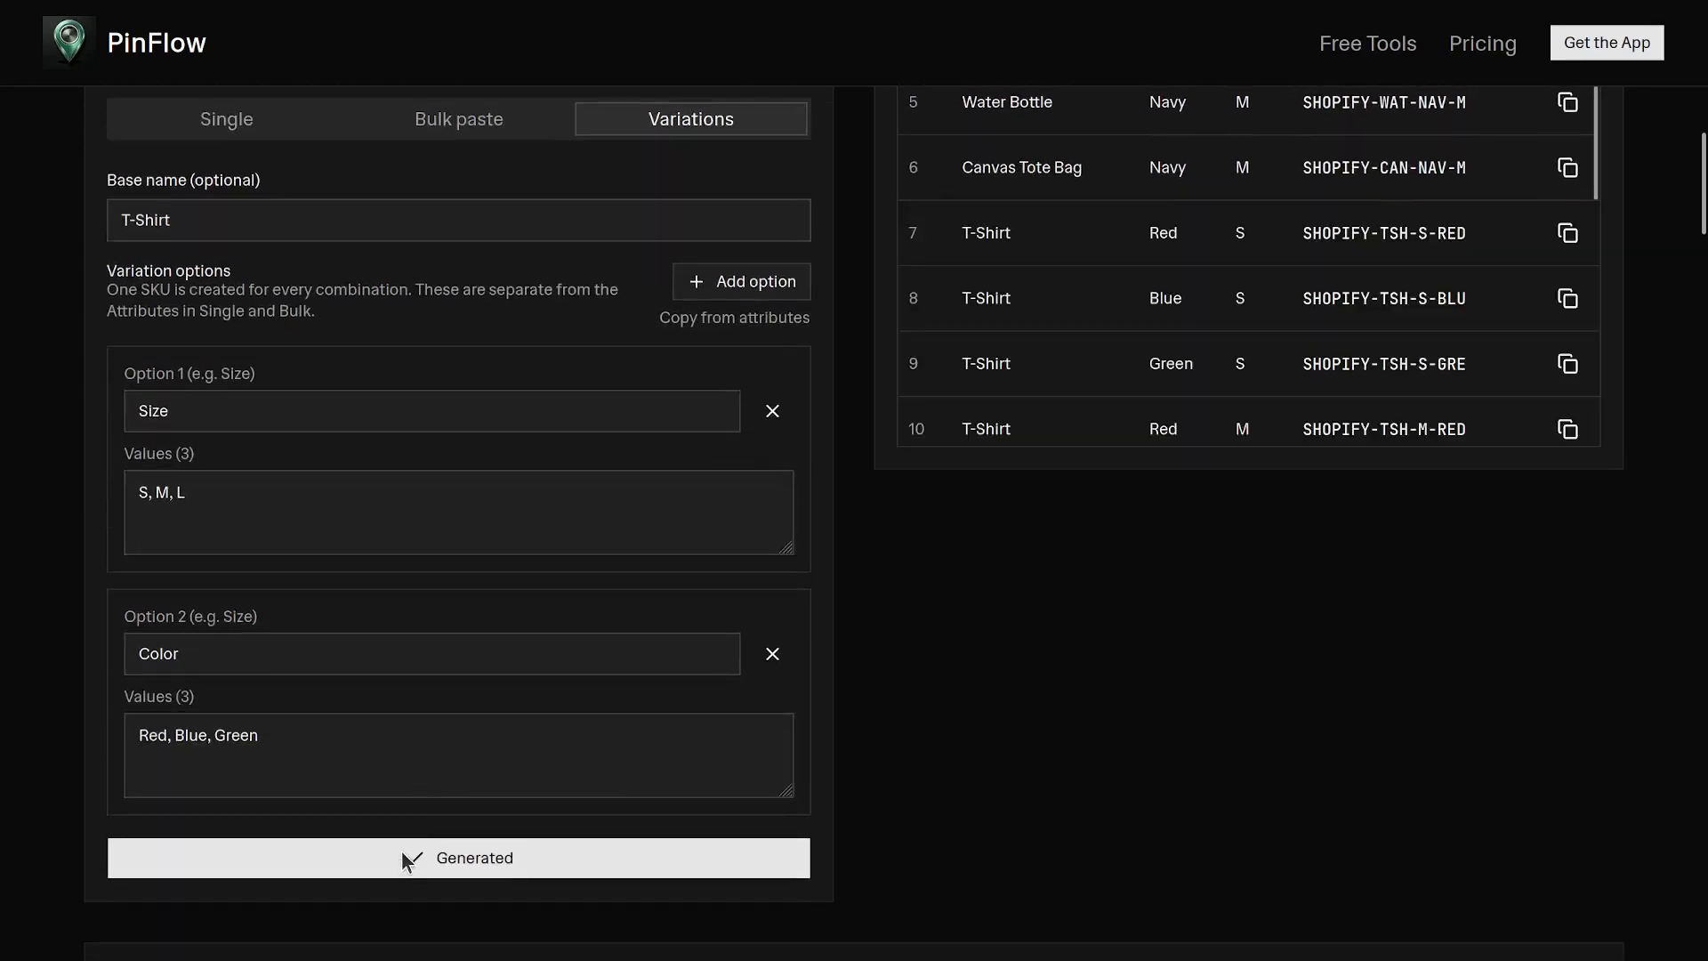
pyautogui.scroll(2, 879, 515)
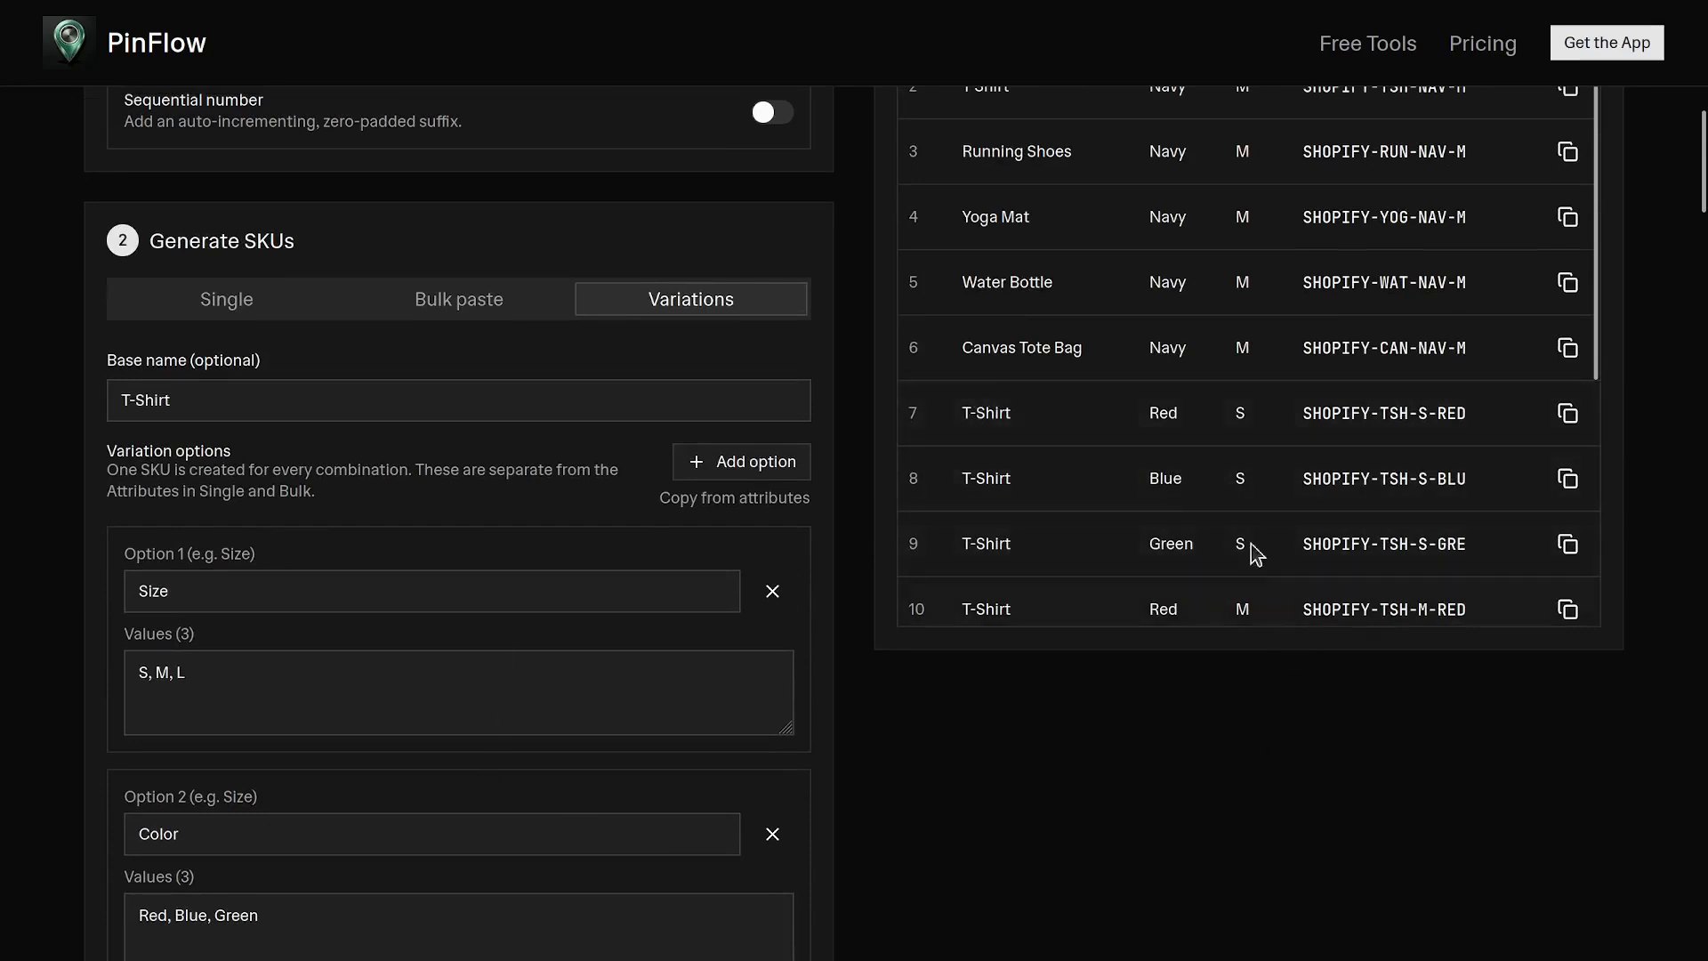
# - Add a third, blank variation option to the T-Shirt
pyautogui.click(727, 465)
pyautogui.scroll(-6, 345, 507)
pyautogui.click(240, 538)
pyautogui.click(260, 649)
pyautogui.click(293, 536)
# - Review the SKU format settings, the variation options and the list of generated SKUs
pyautogui.scroll(15, 355, 572)
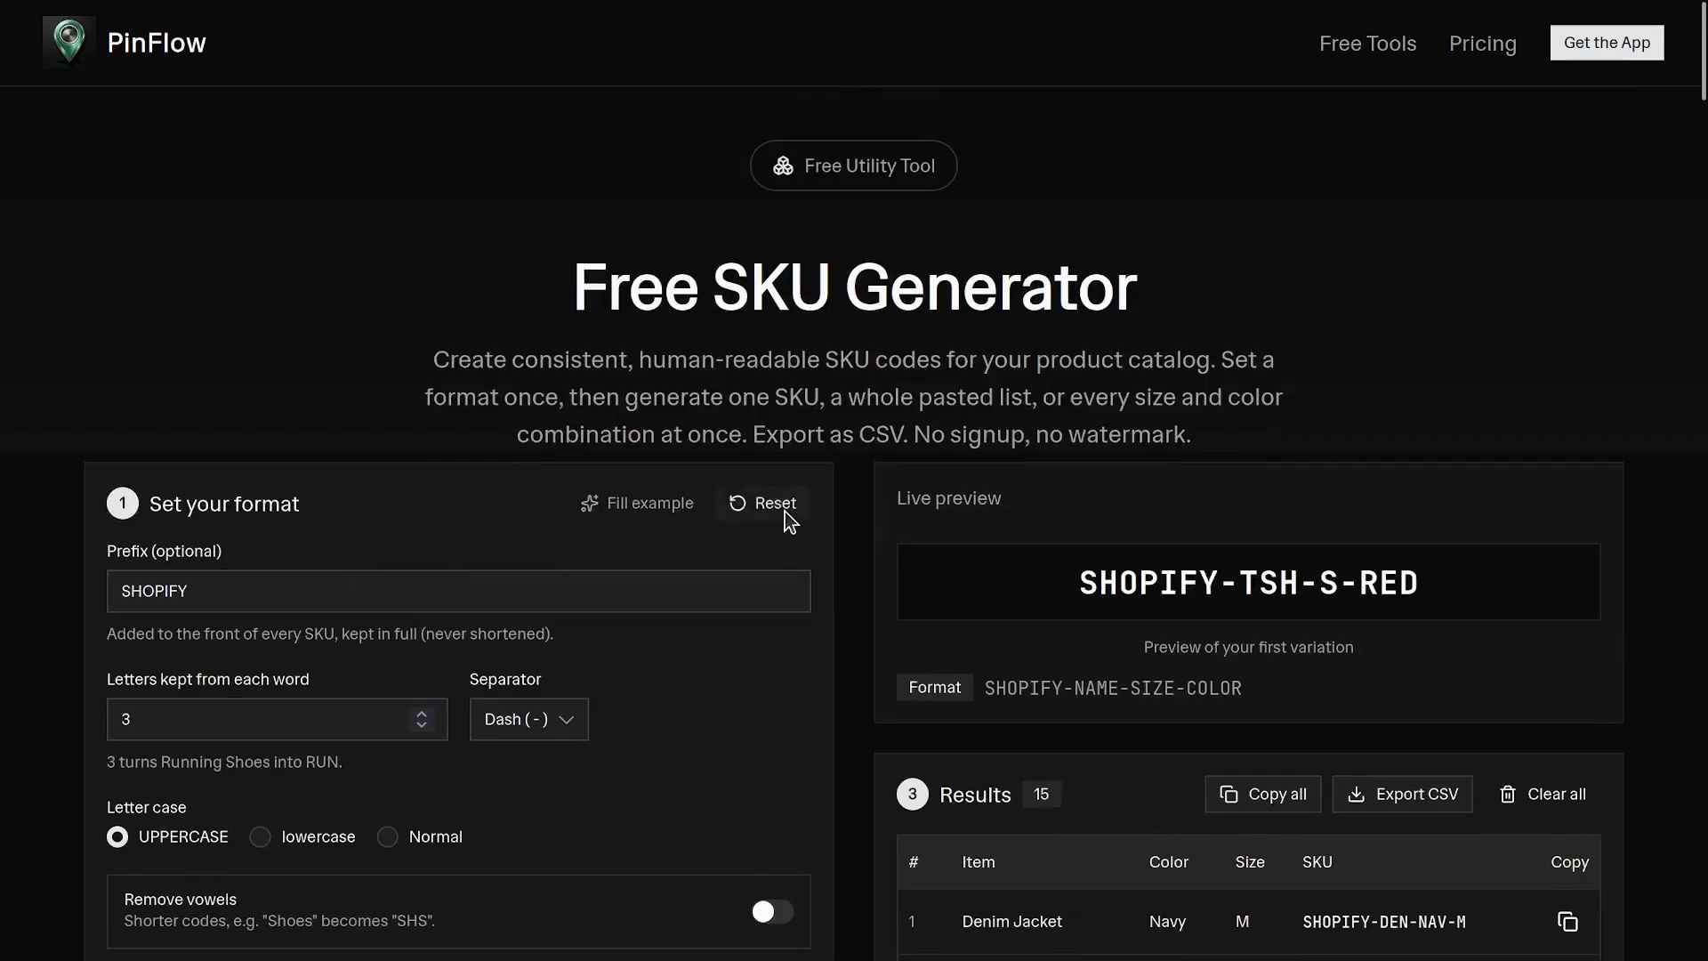
pyautogui.scroll(-10, 532, 649)
pyautogui.scroll(7, 525, 632)
pyautogui.scroll(-7, 427, 383)
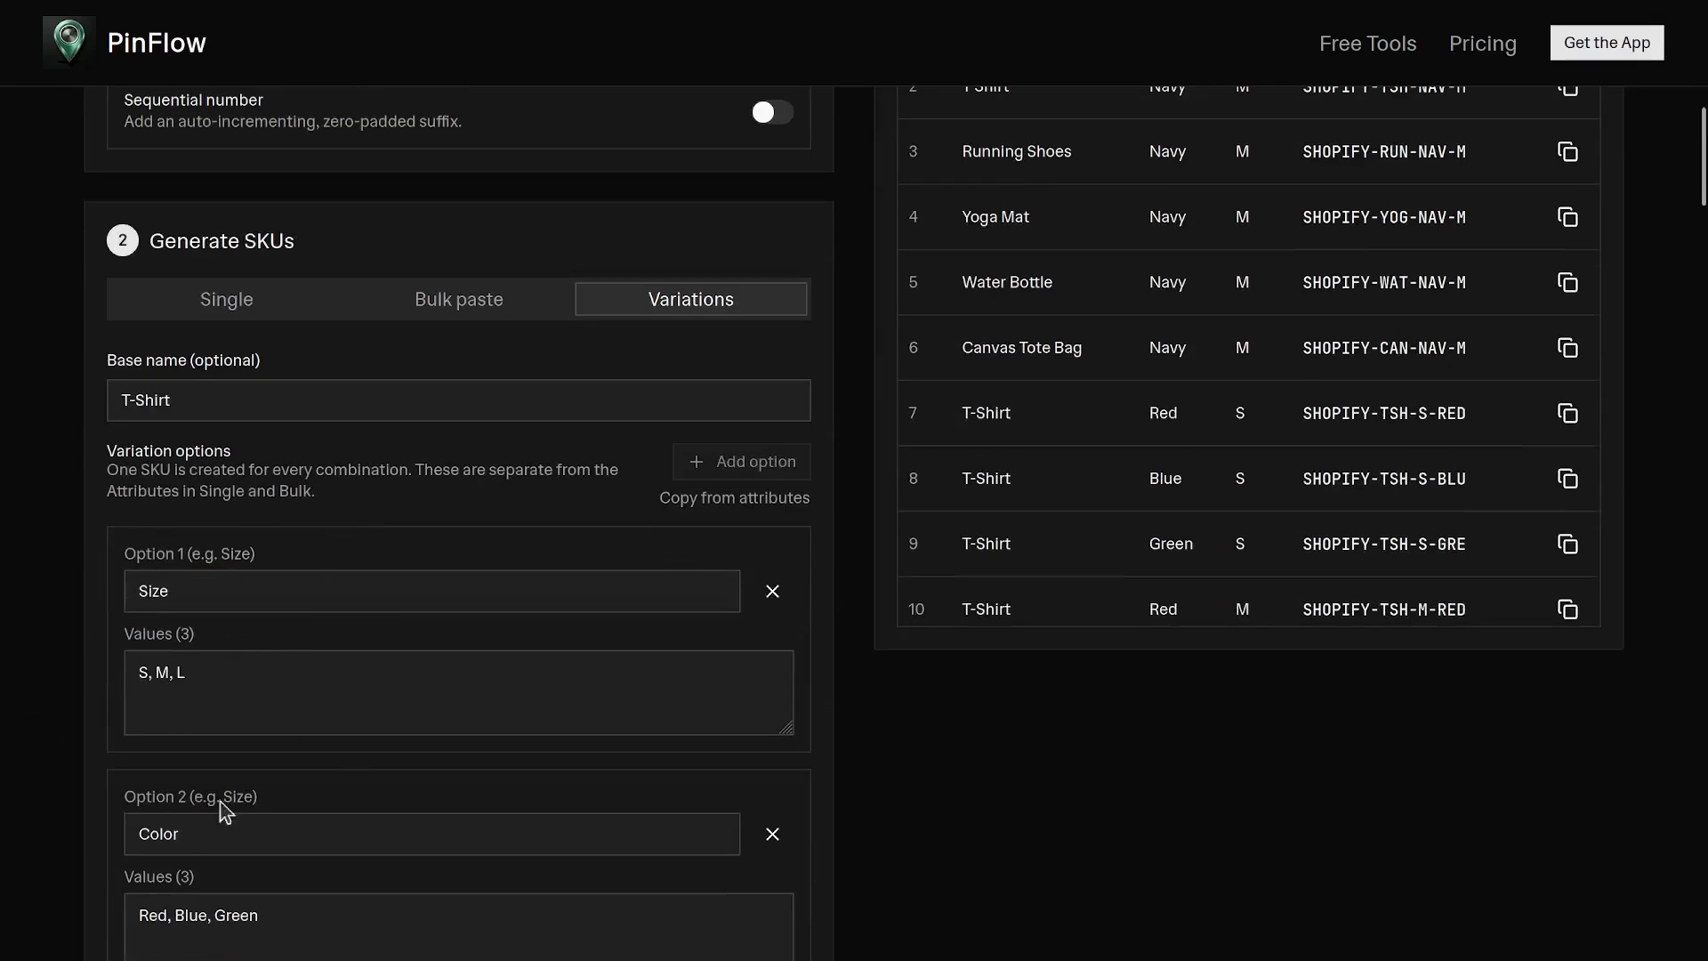
pyautogui.scroll(4, 271, 836)
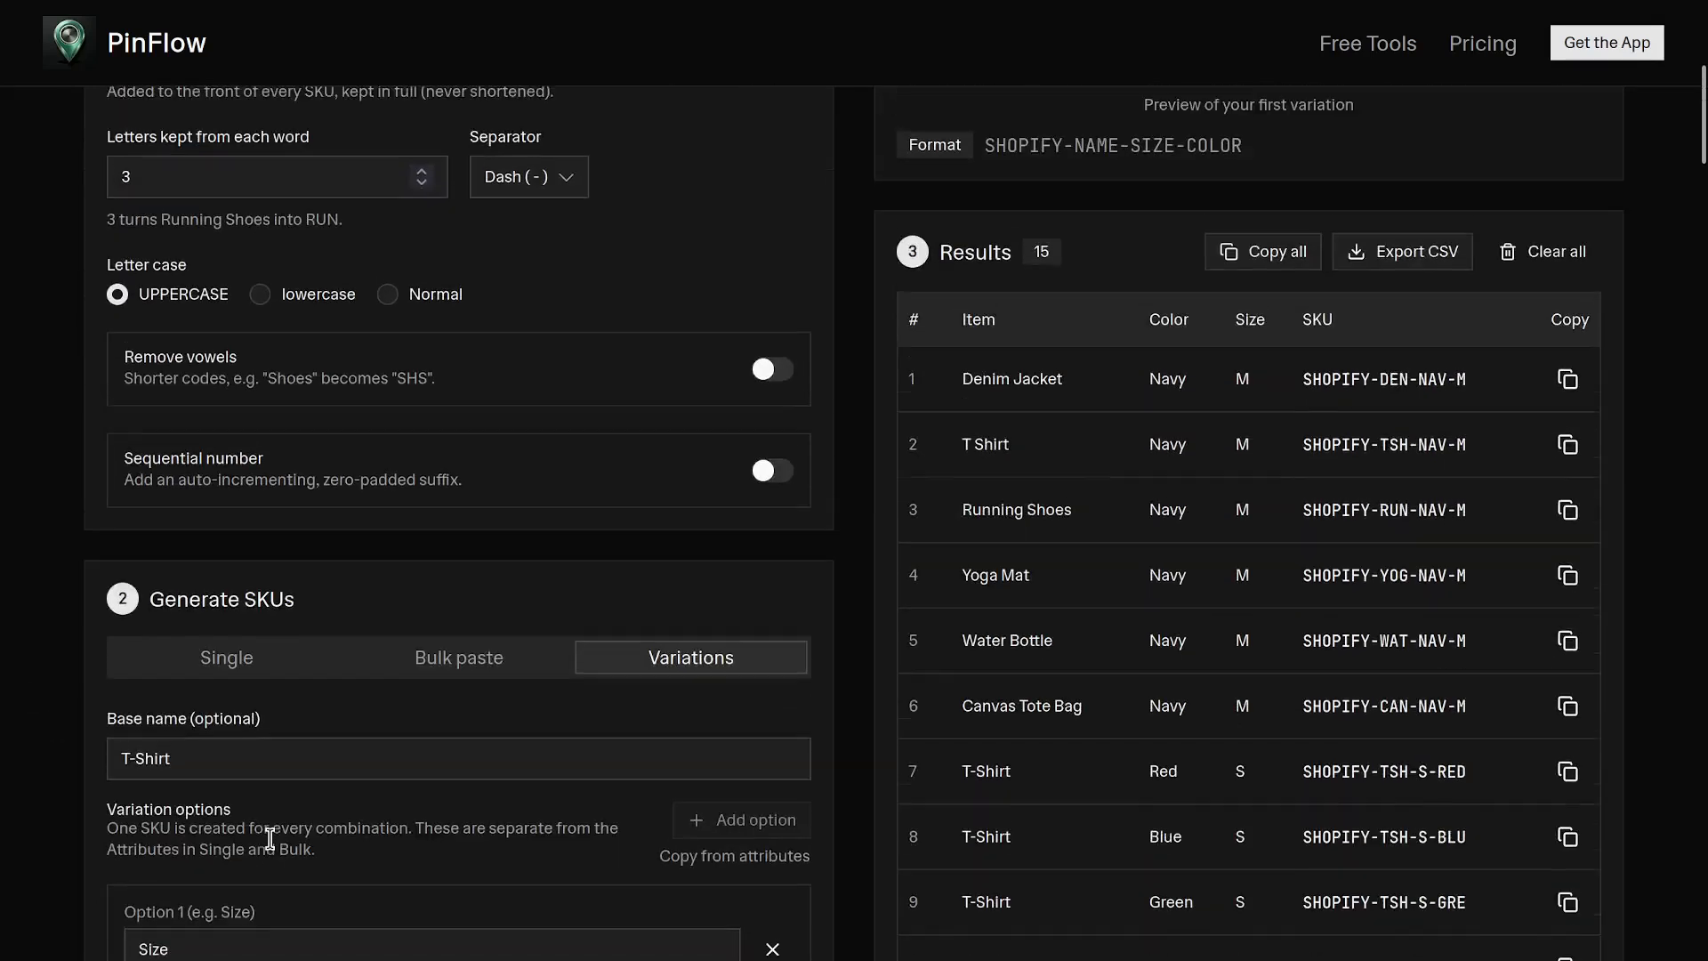
pyautogui.scroll(-6, 278, 781)
pyautogui.scroll(12, 824, 489)
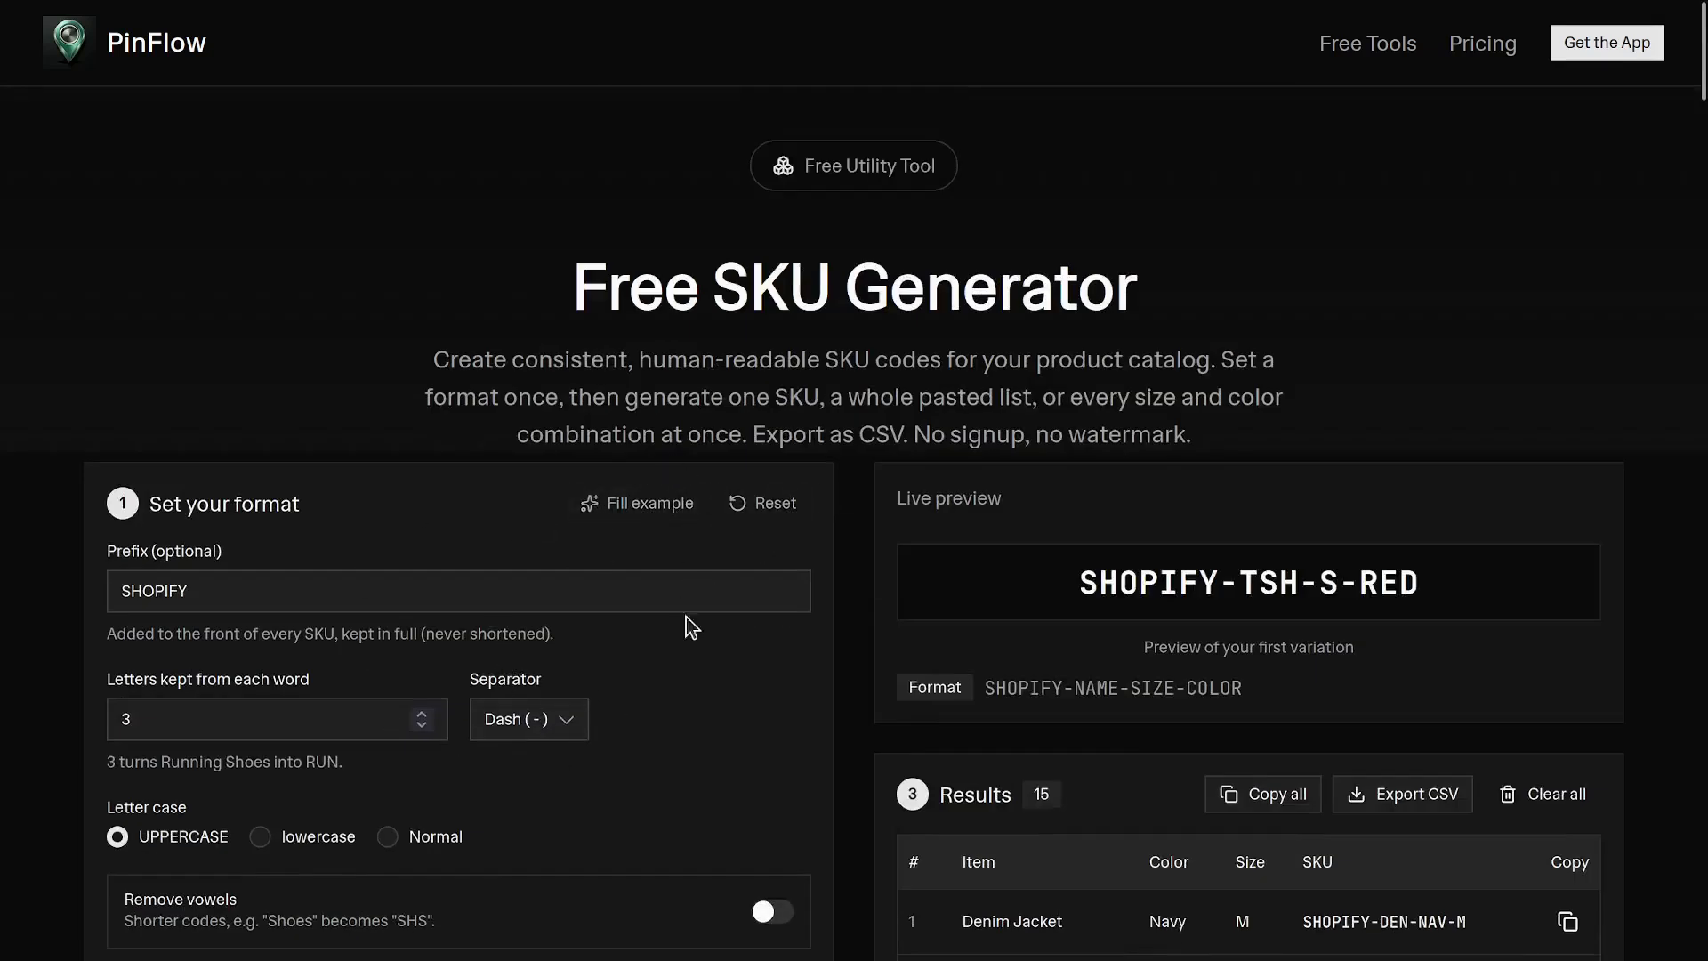
pyautogui.scroll(-5, 608, 648)
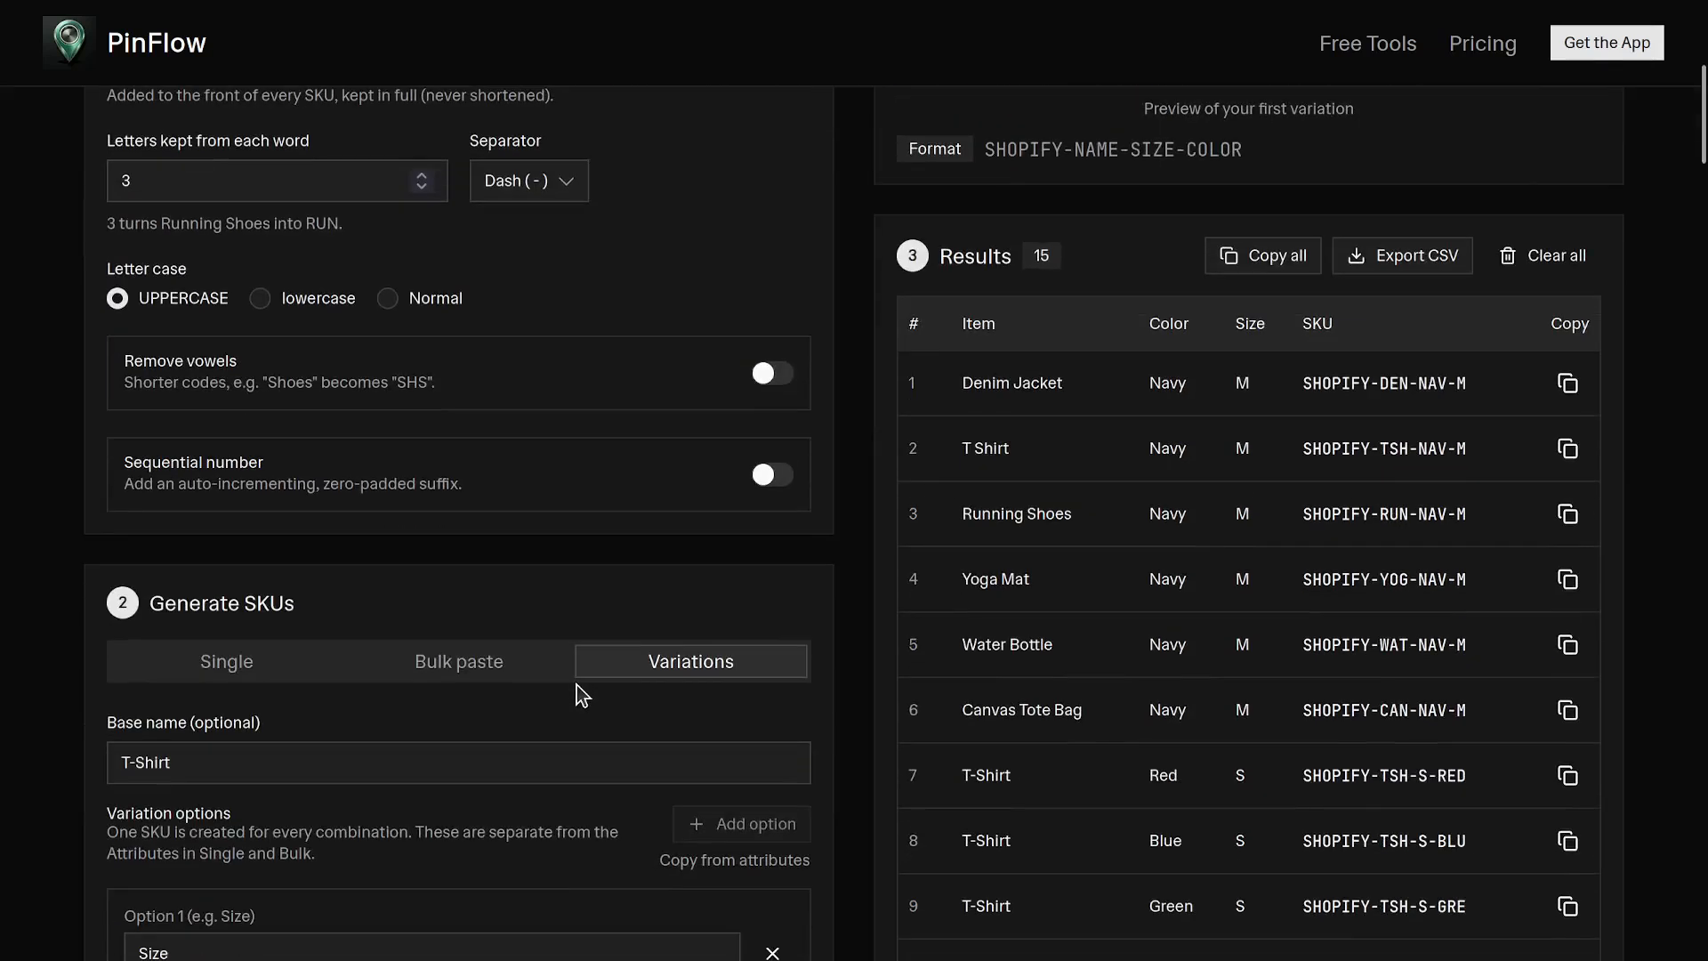
pyautogui.scroll(4, 577, 690)
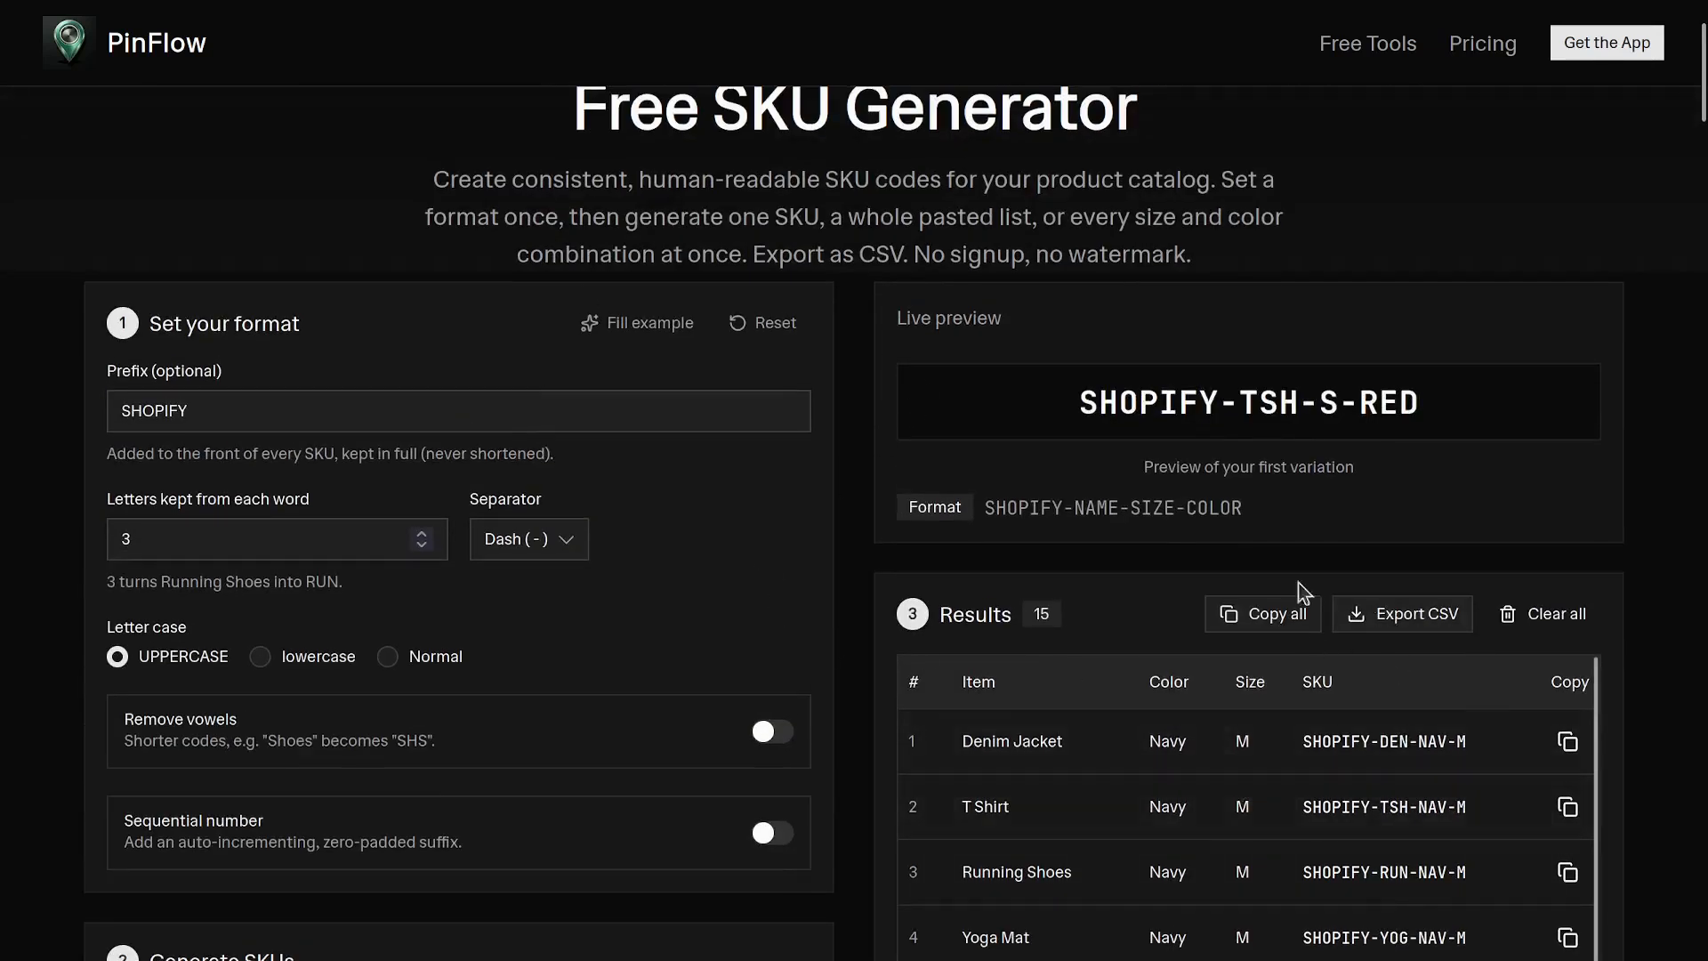
pyautogui.scroll(-2, 1281, 801)
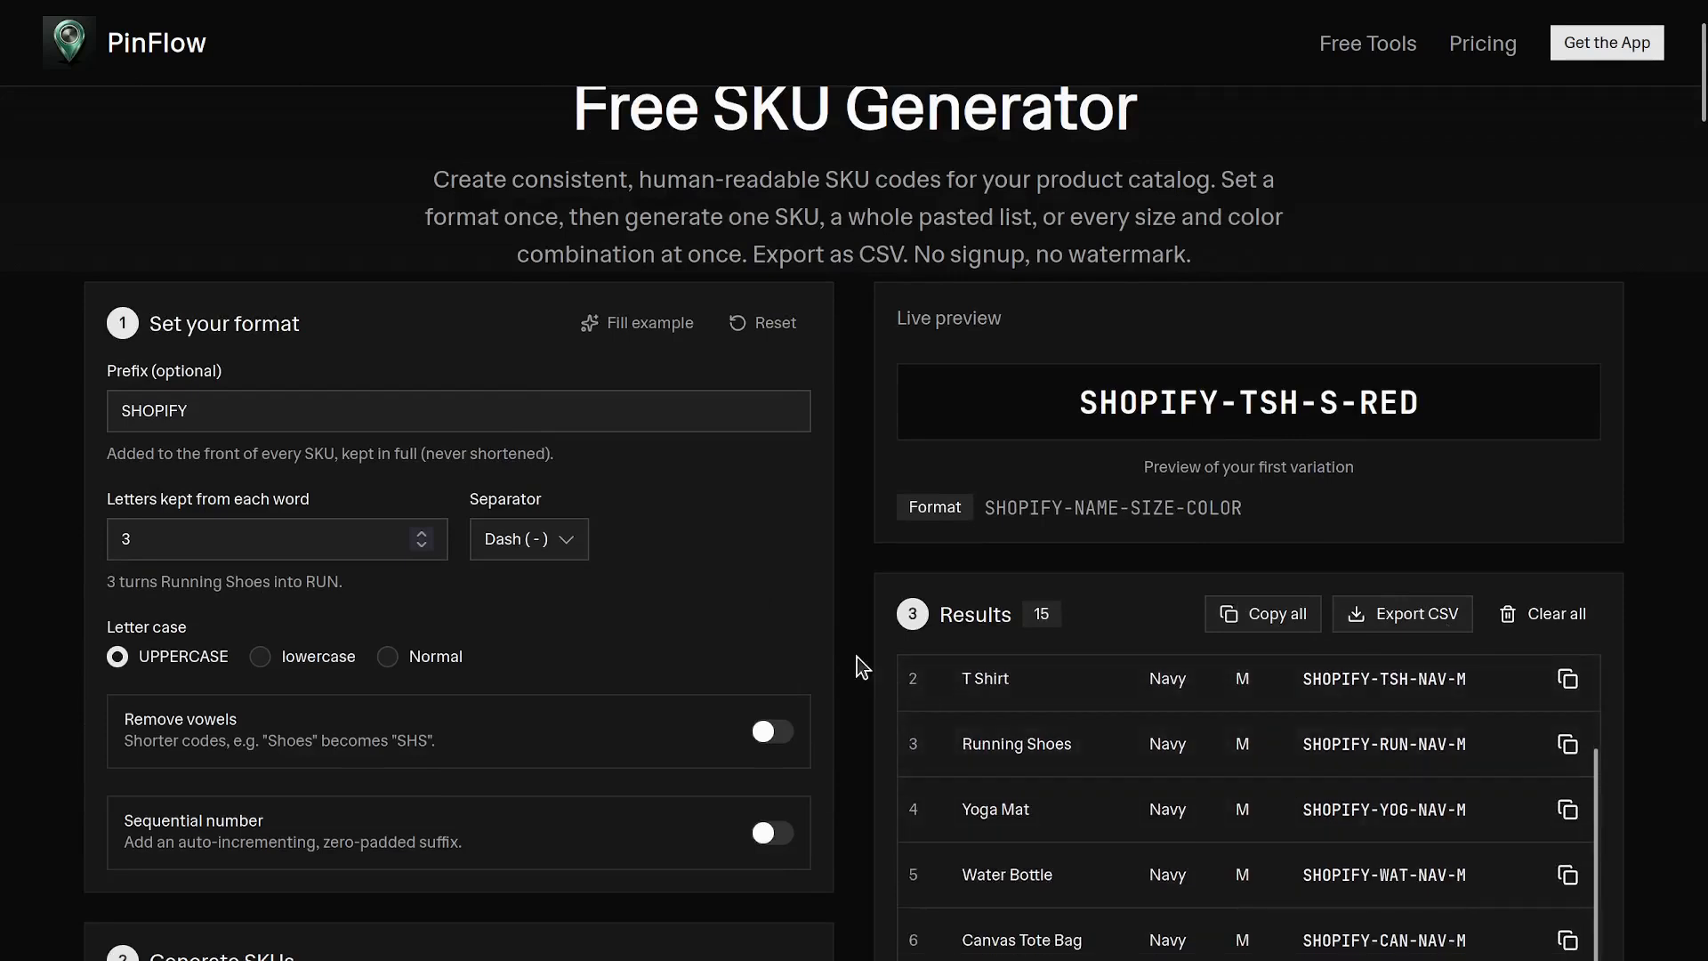
pyautogui.scroll(2, 1295, 812)
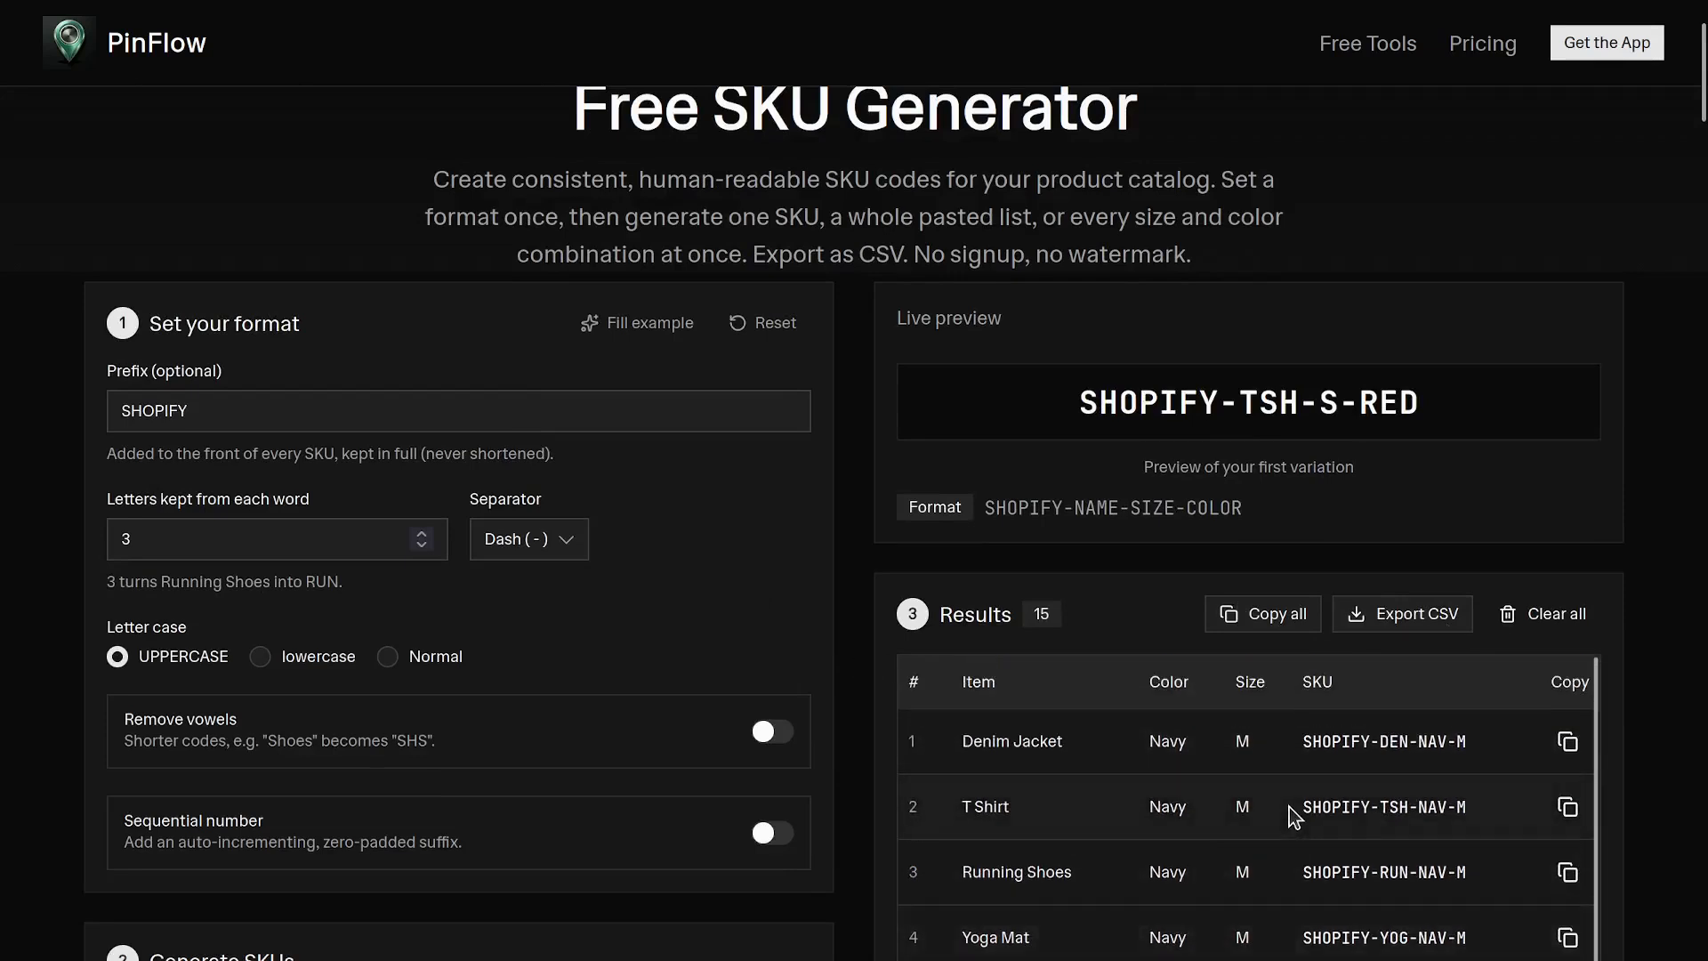
pyautogui.scroll(-8, 885, 494)
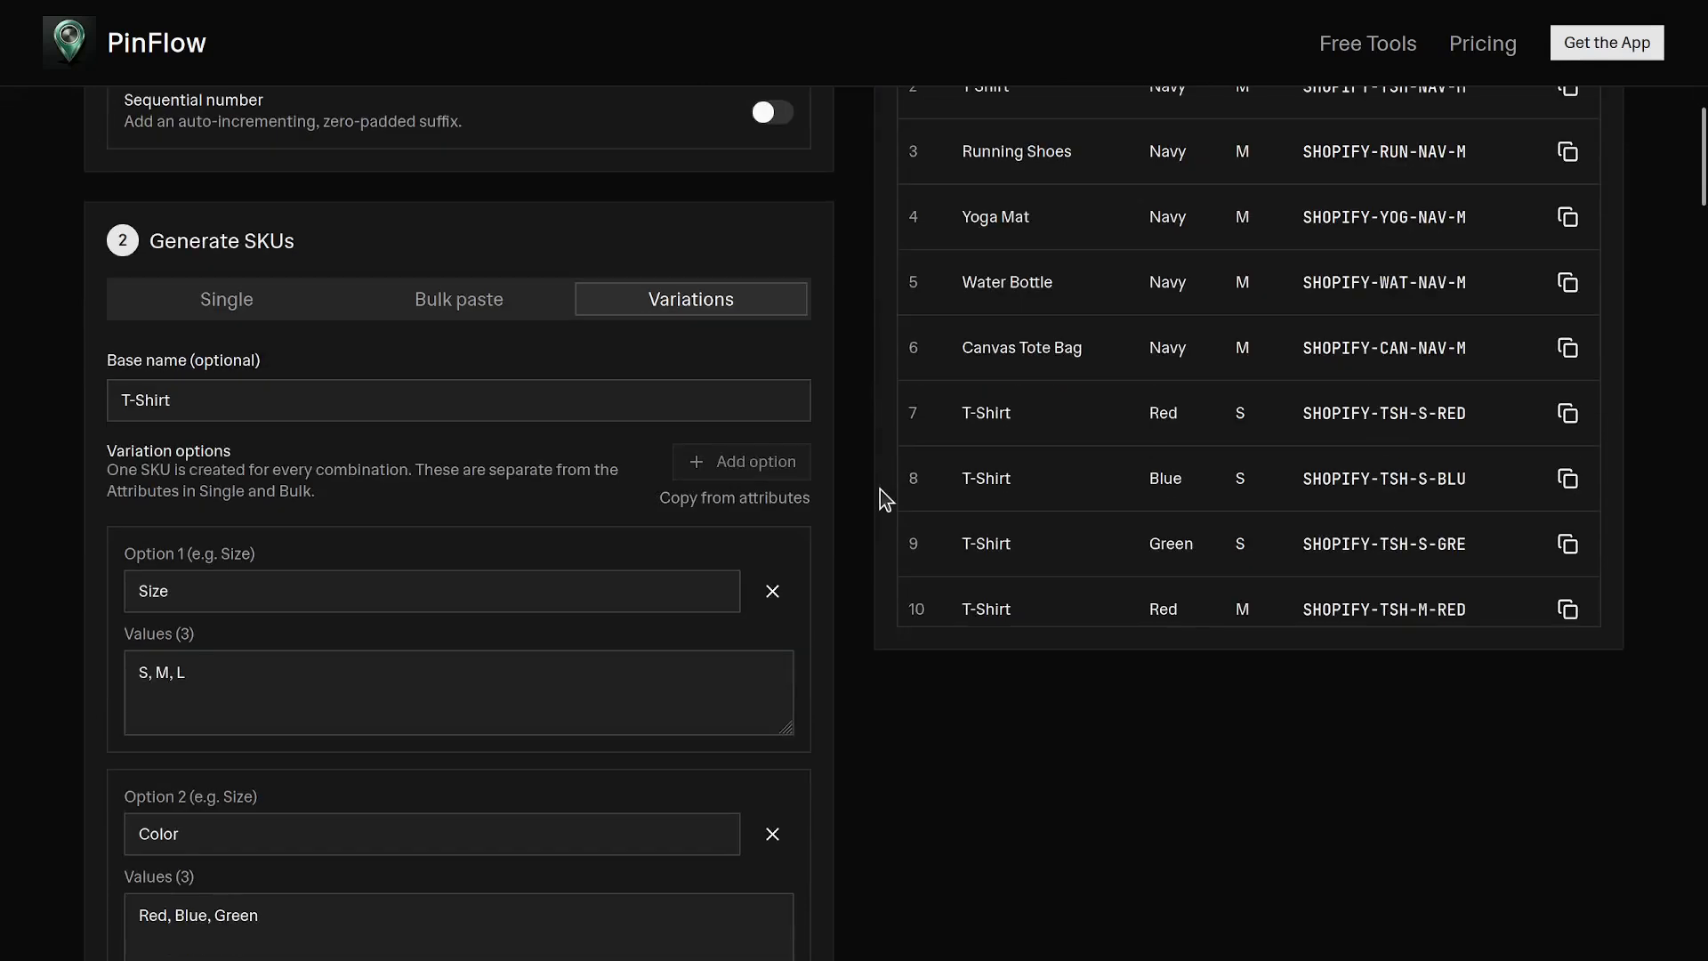
# - Switch to the PinFlow home page and look through its sections on pin creation, multi-language support, brand customization and scheduling
pyautogui.hotkey('alt', 'Tab')
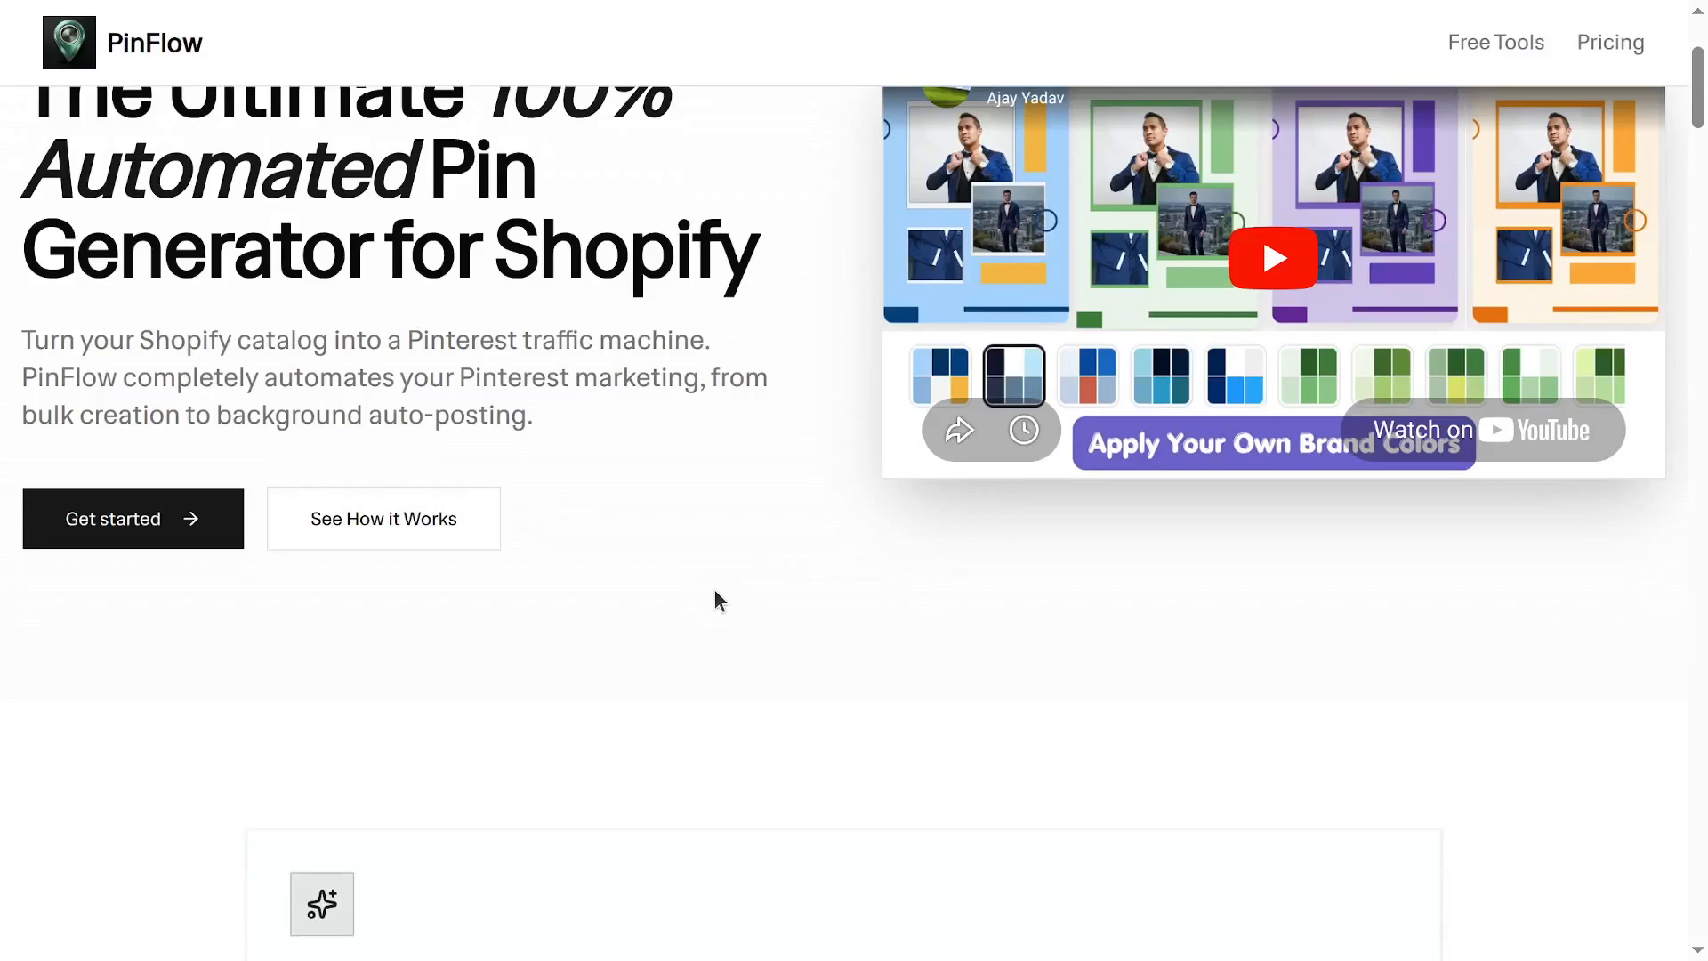
pyautogui.scroll(3, 714, 589)
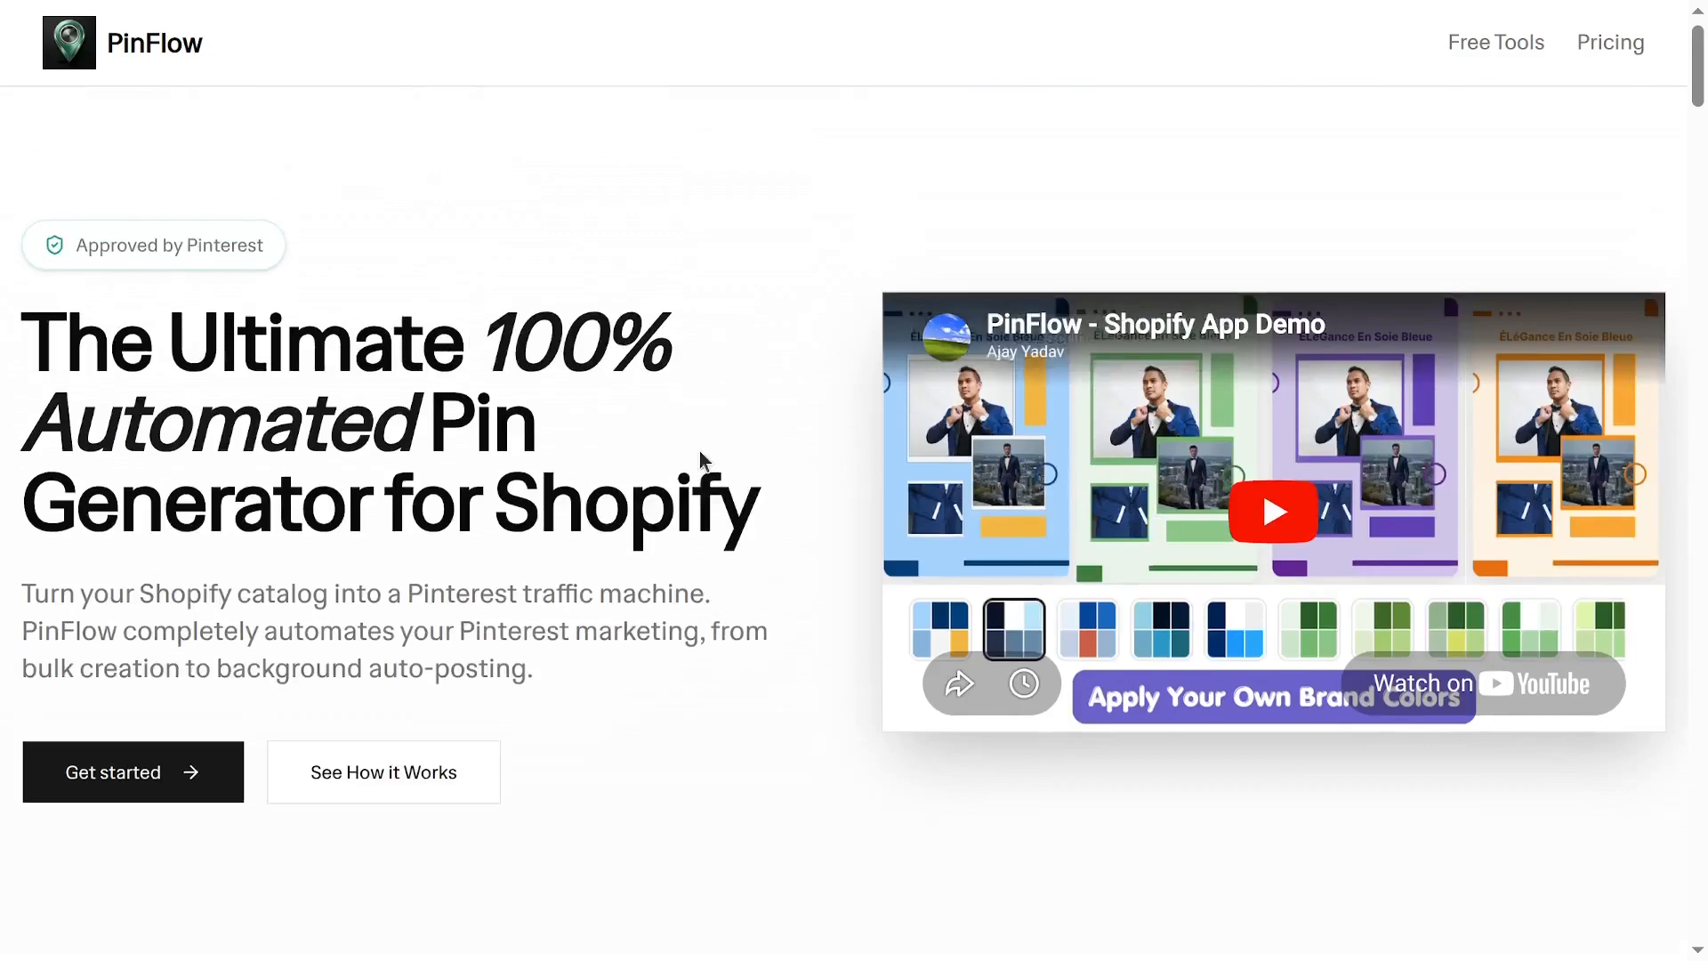
pyautogui.scroll(-18, 692, 452)
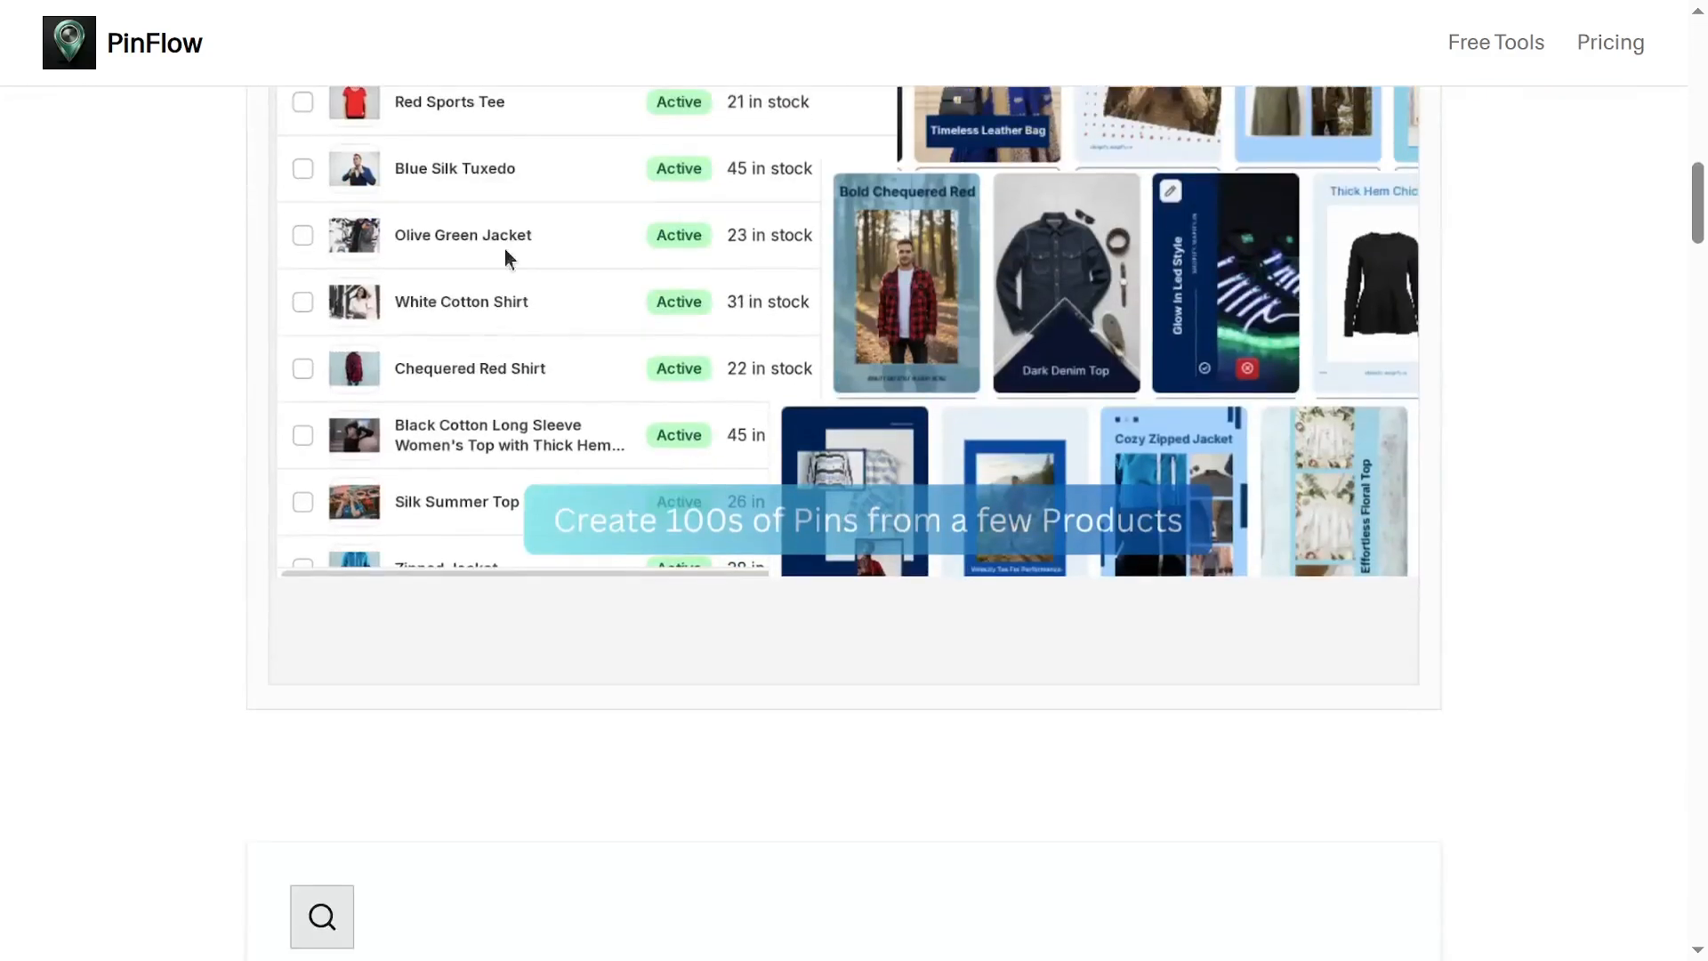
pyautogui.scroll(3, 609, 411)
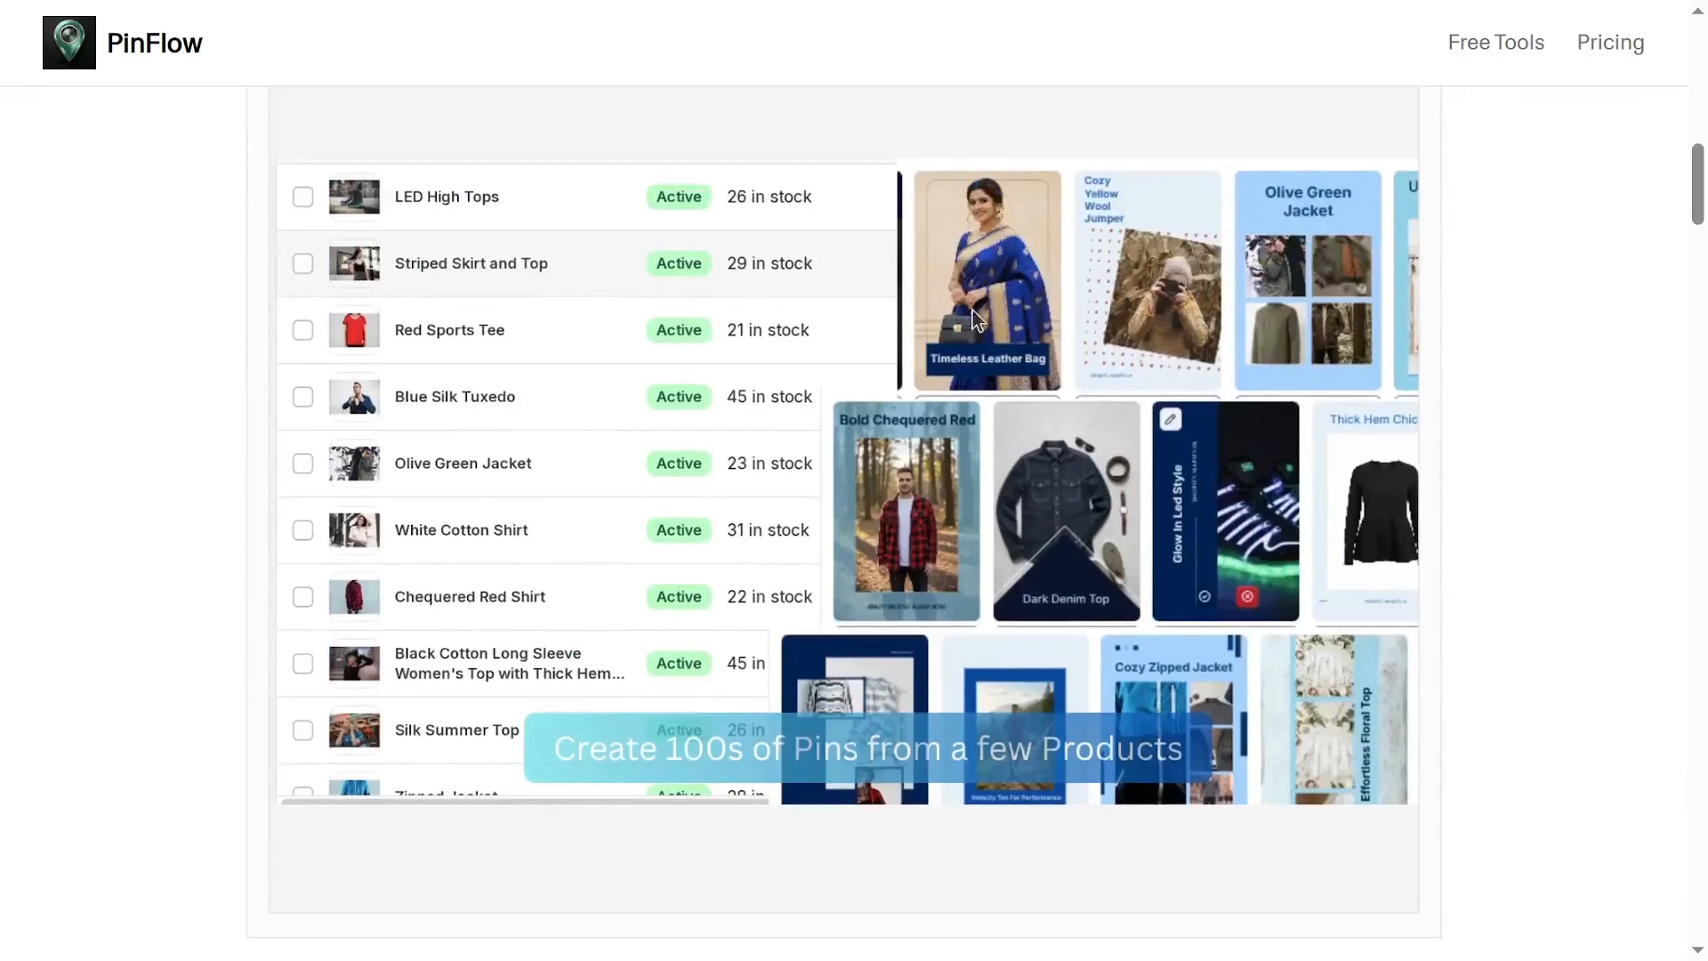
pyautogui.scroll(-15, 1094, 554)
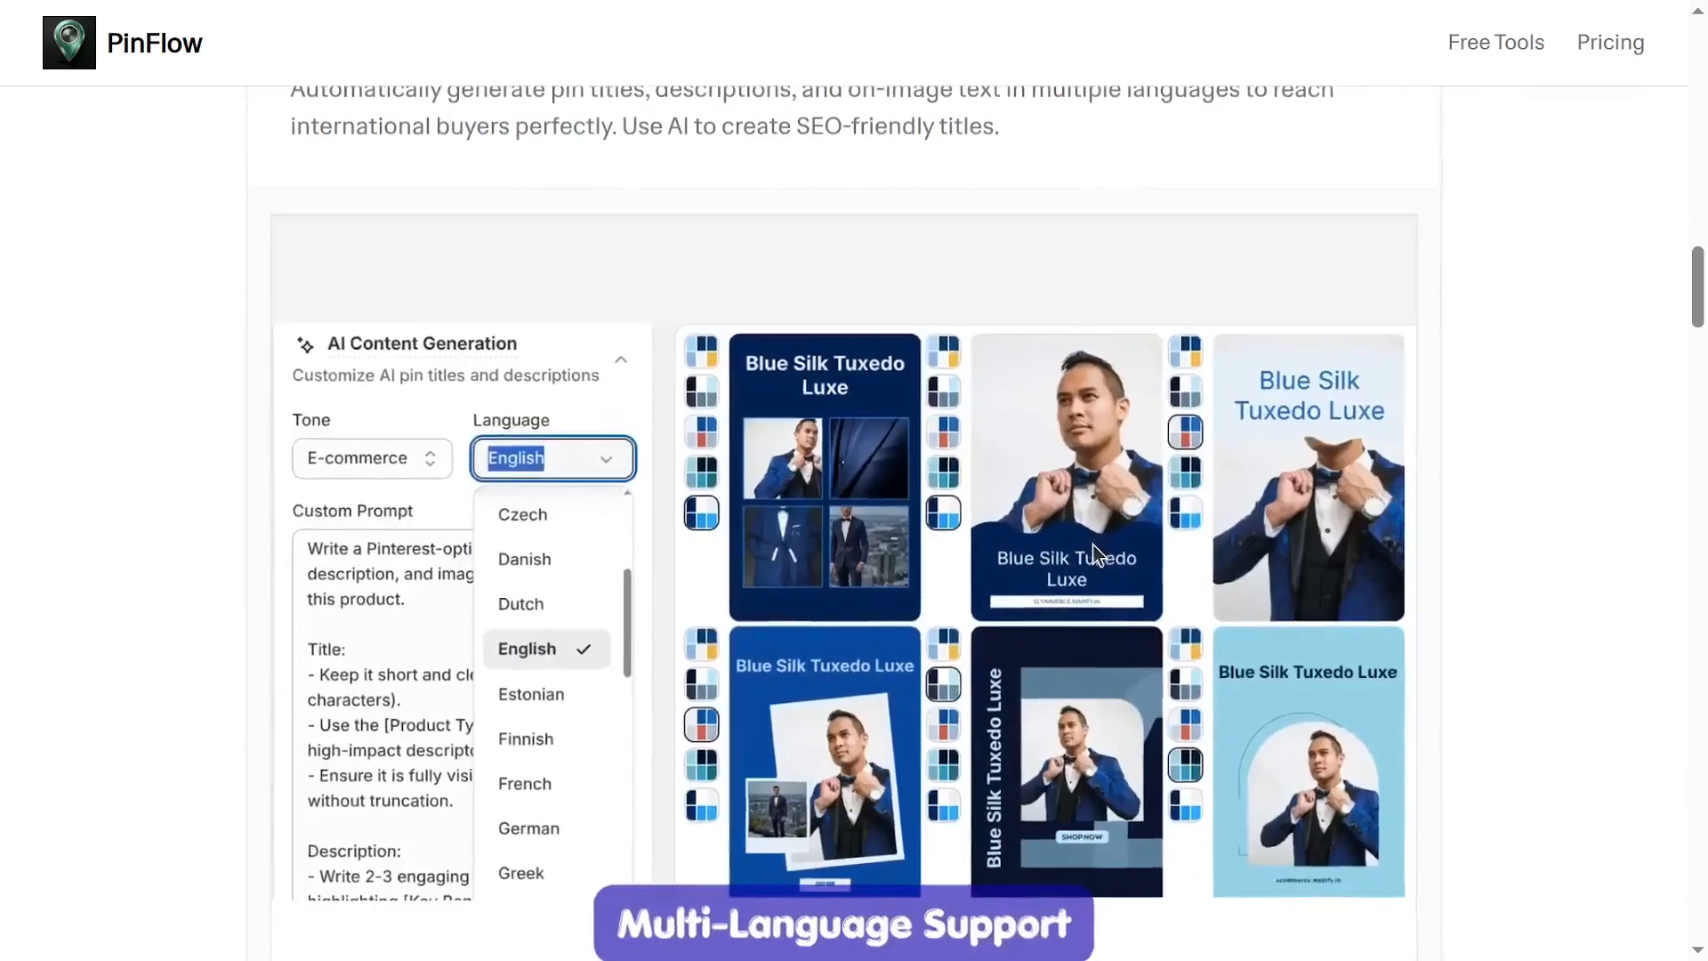
pyautogui.scroll(-20, 1093, 546)
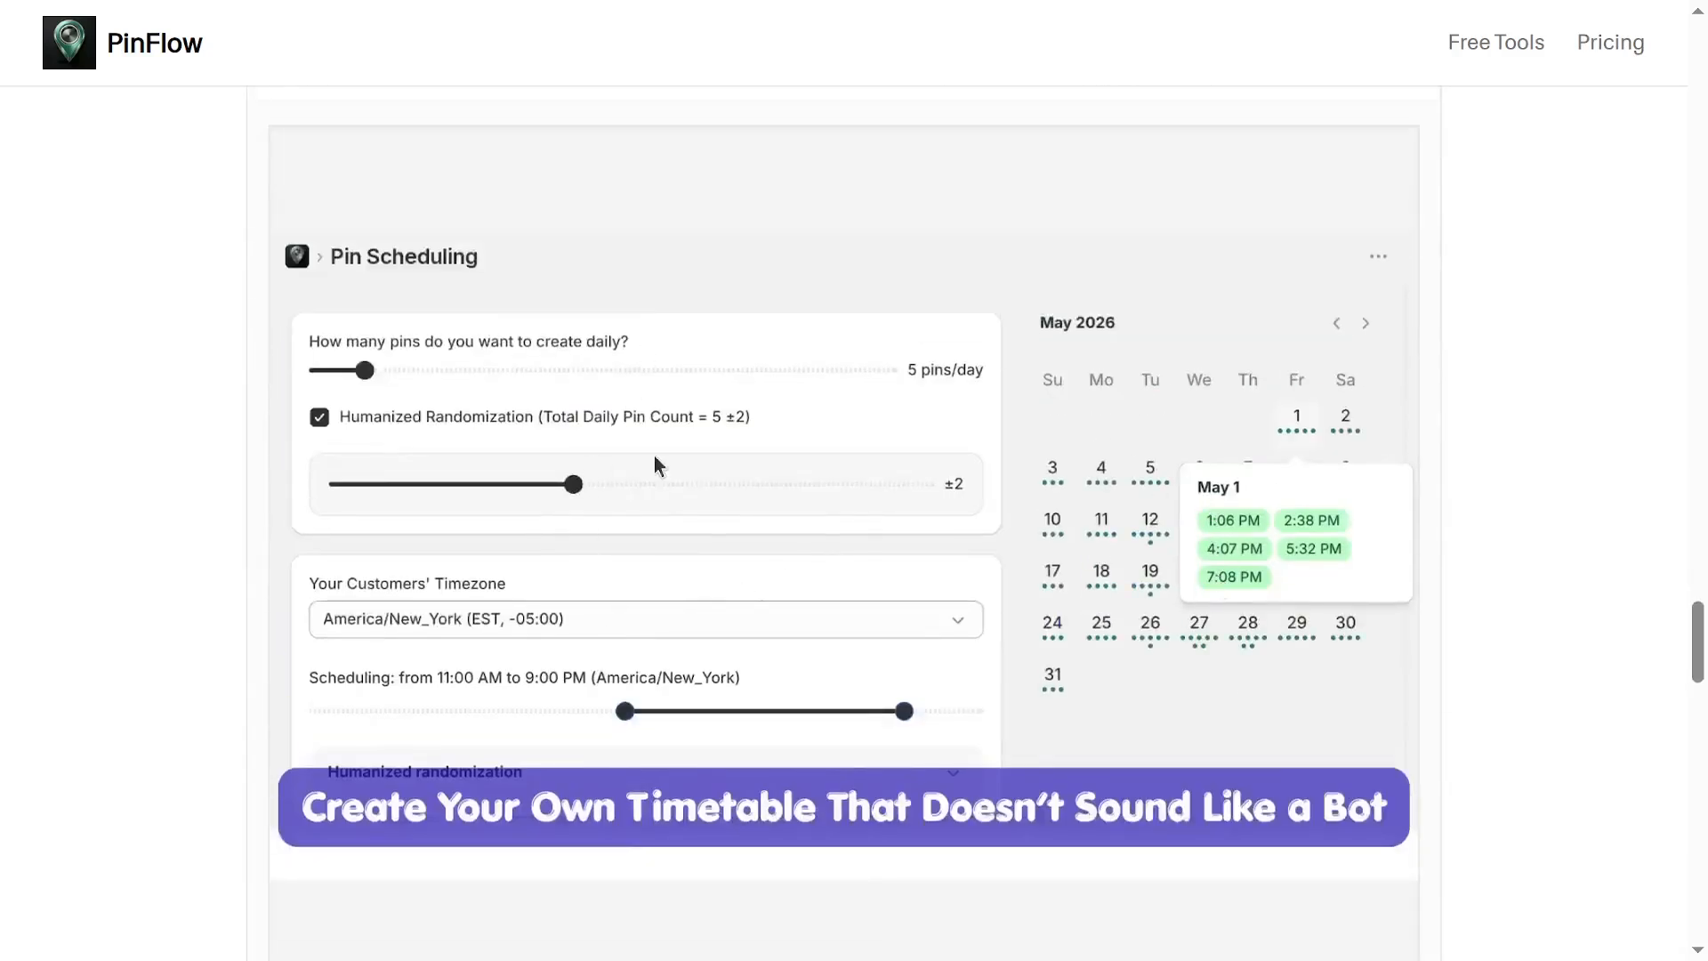
pyautogui.scroll(10, 1197, 587)
pyautogui.scroll(15, 1189, 589)
pyautogui.scroll(-10, 1190, 589)
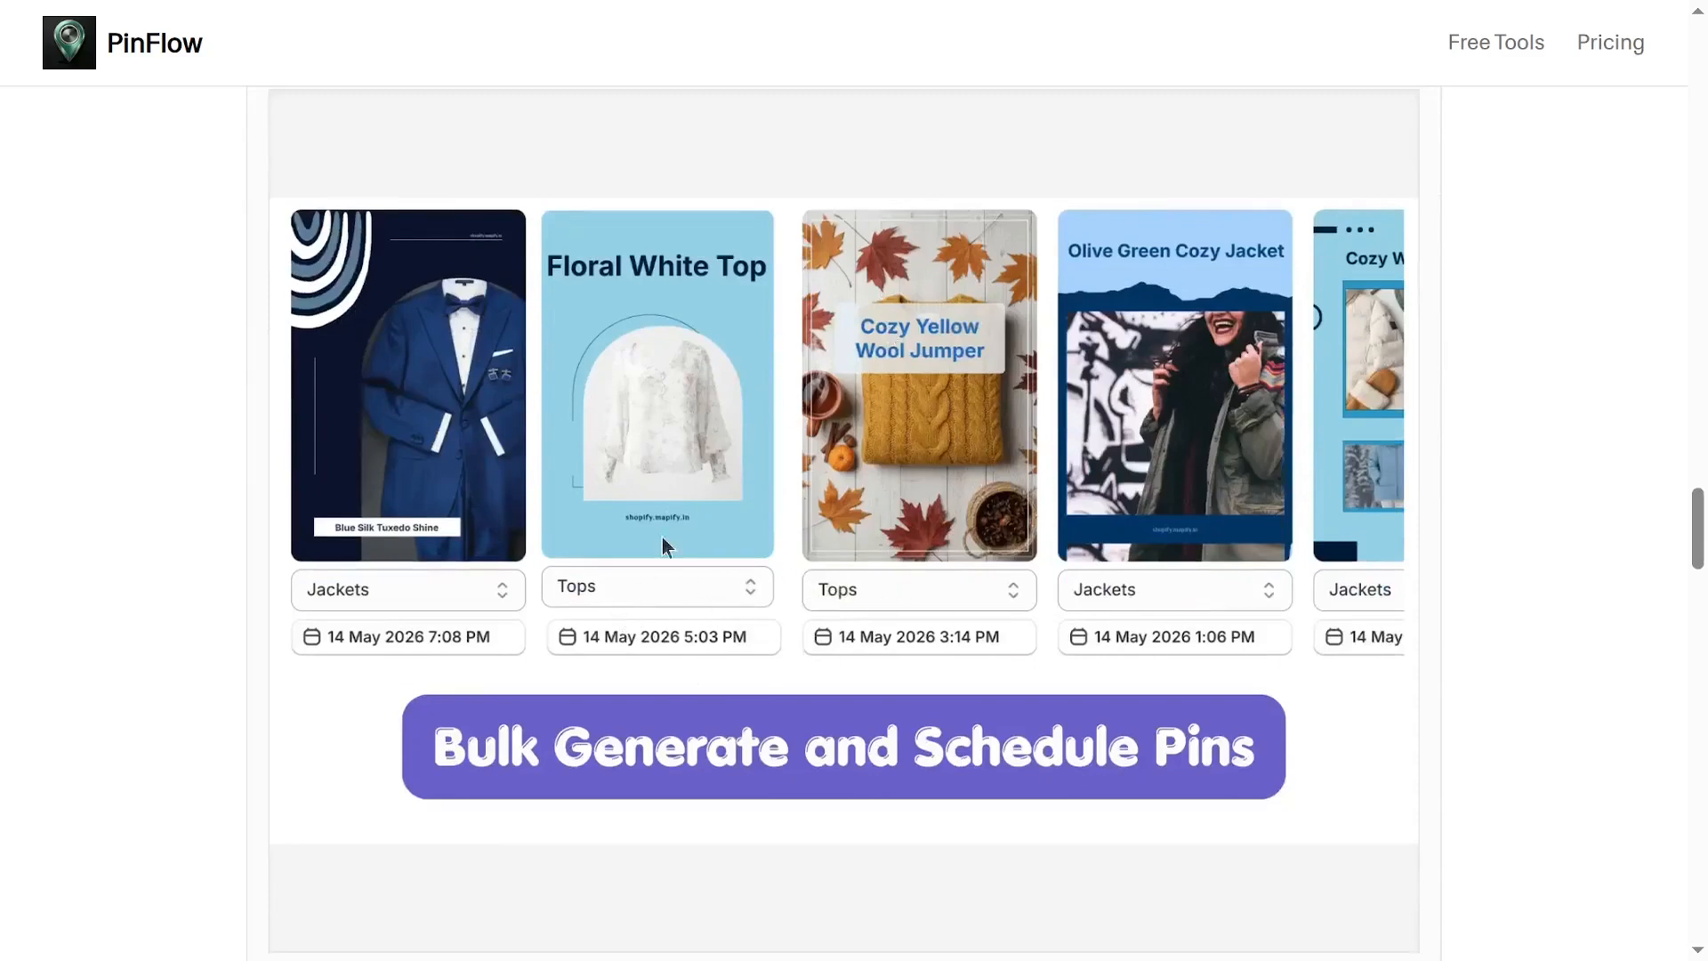
pyautogui.scroll(15, 678, 616)
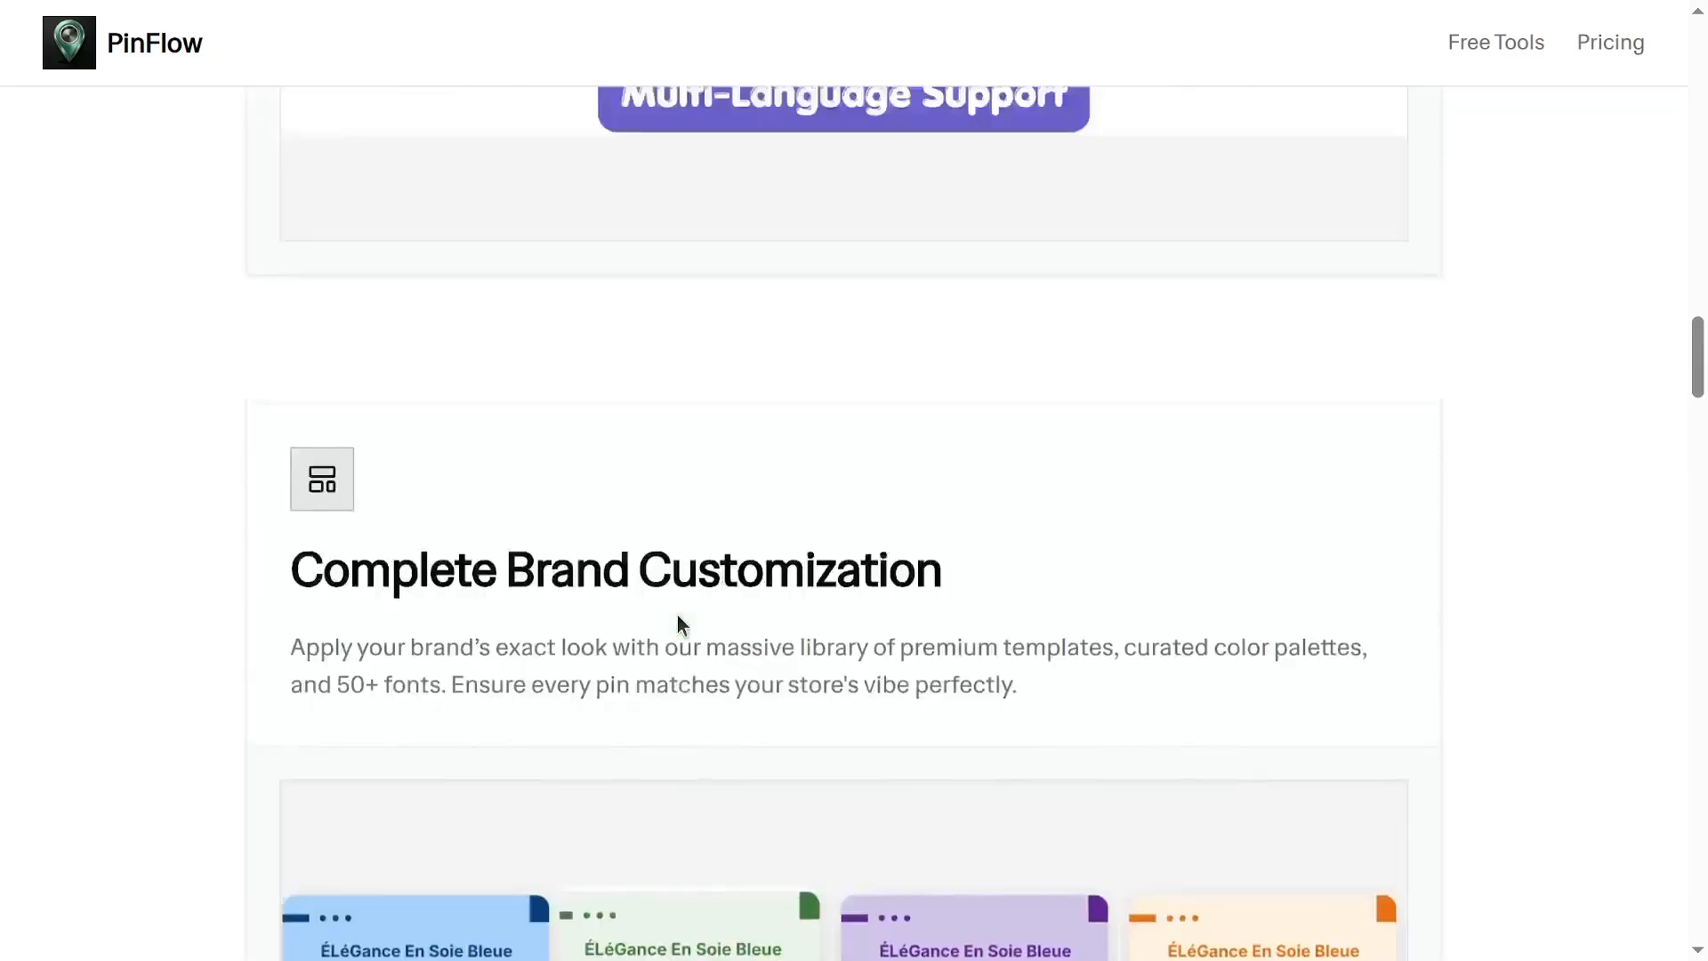
pyautogui.scroll(15, 678, 615)
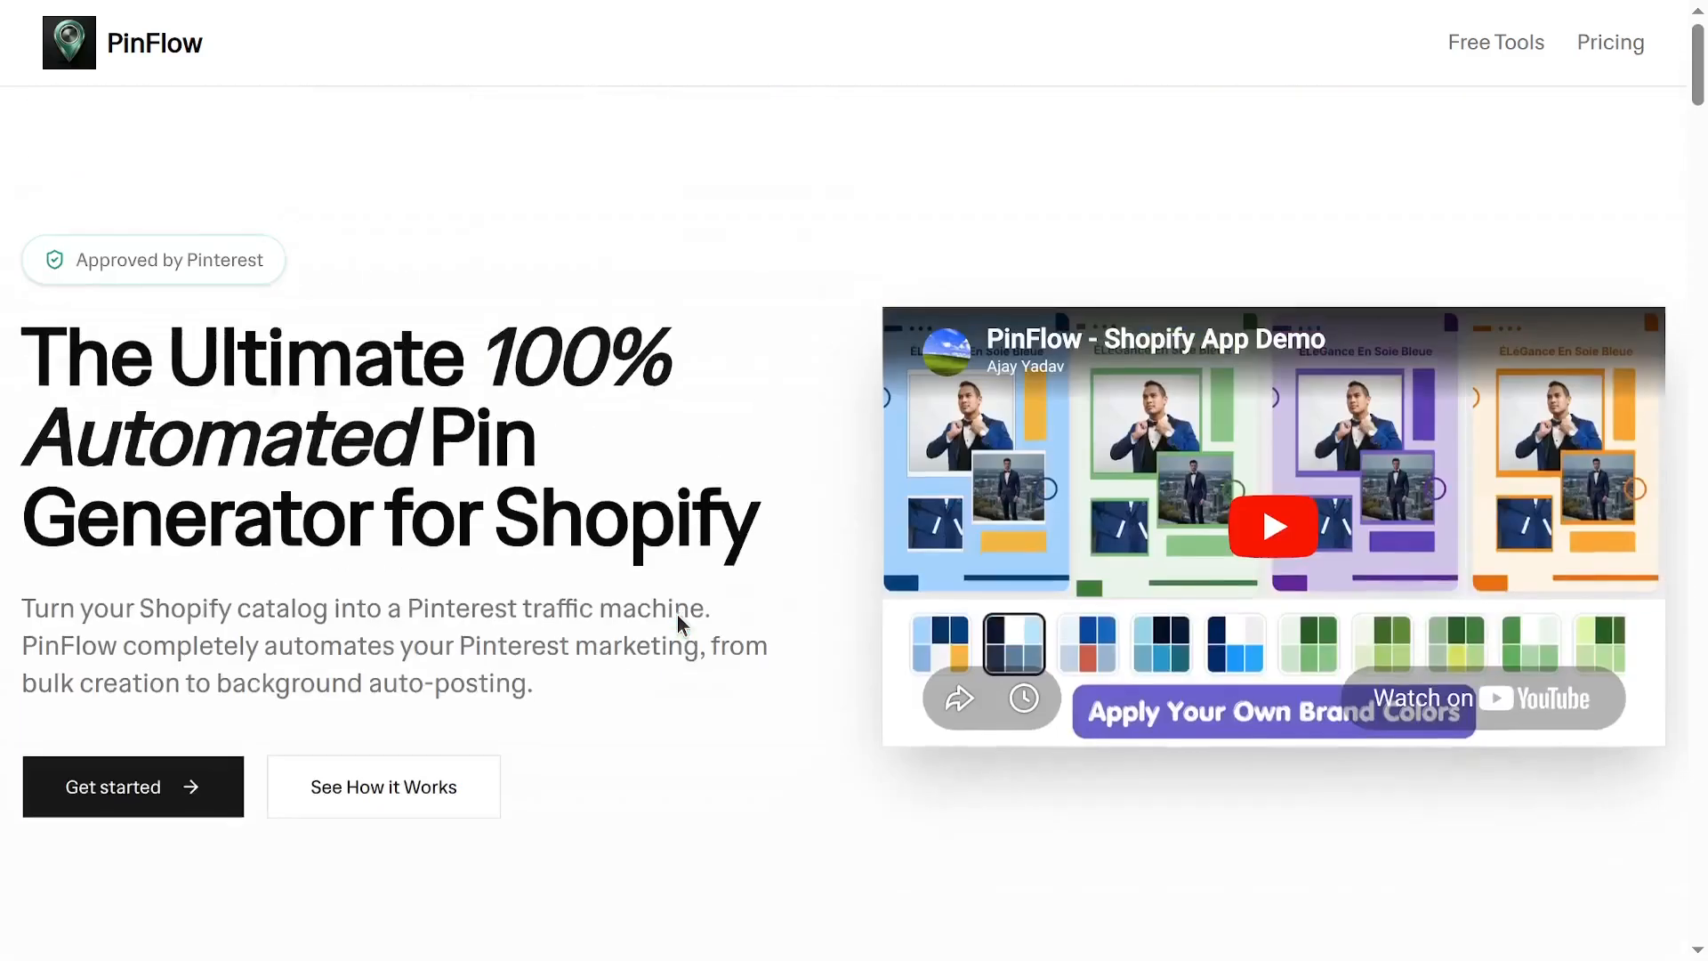